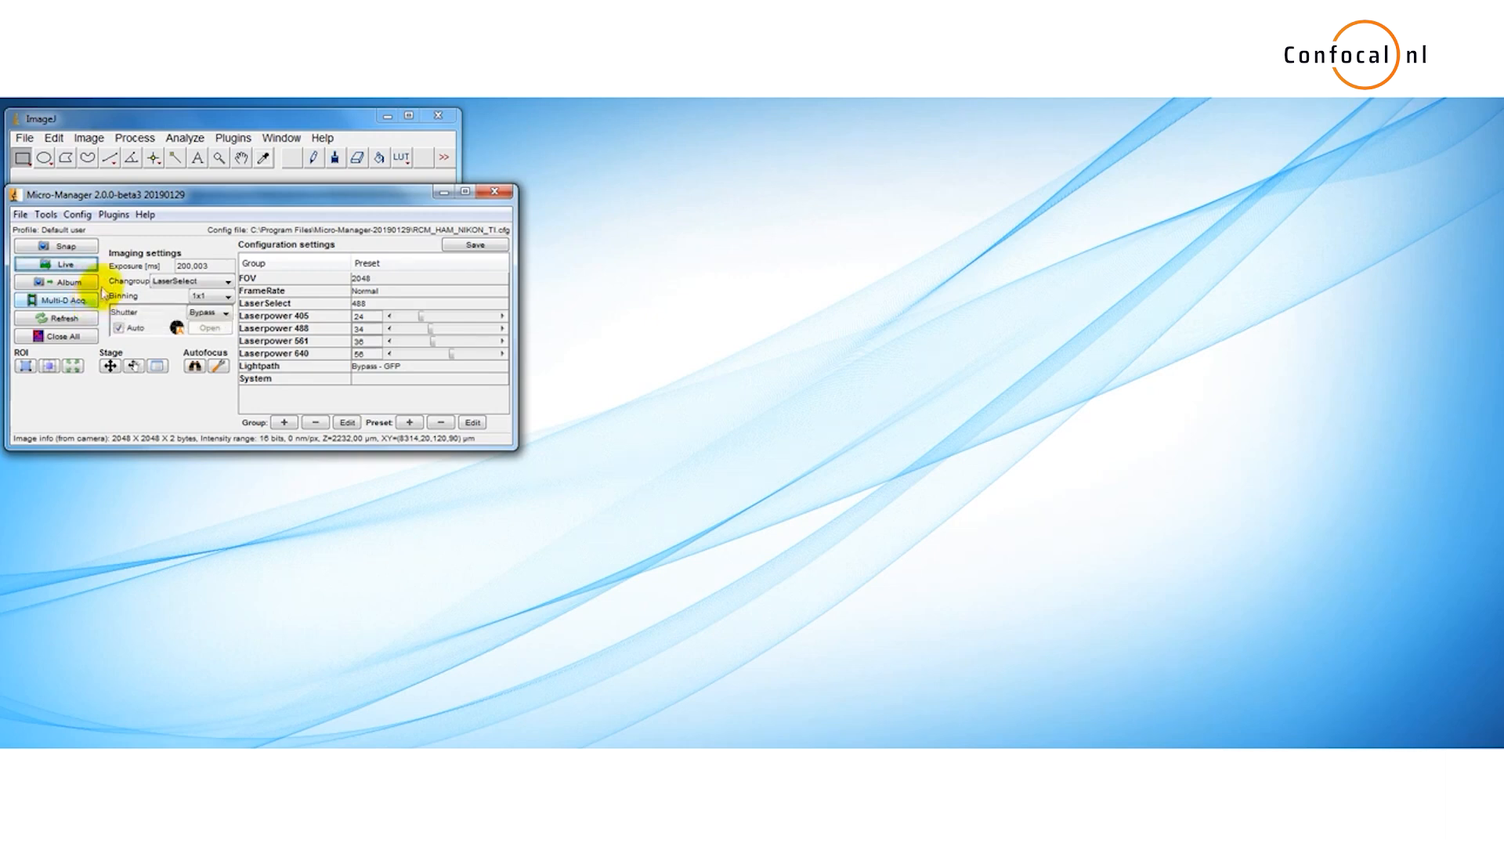
# Step: Snap a single image with the camera
pyautogui.click(96, 246)
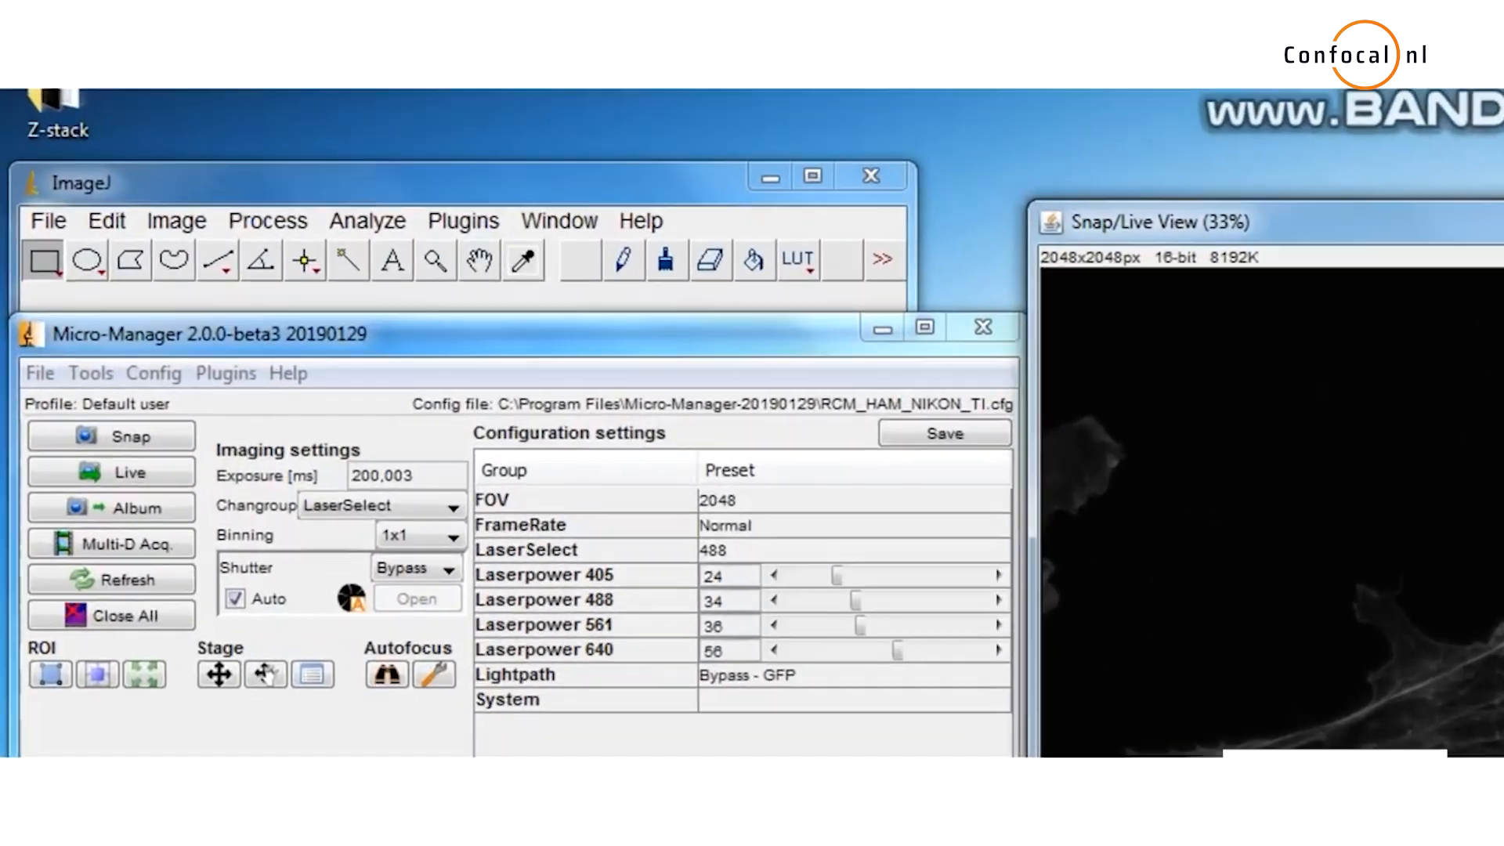
pyautogui.click(34, 168)
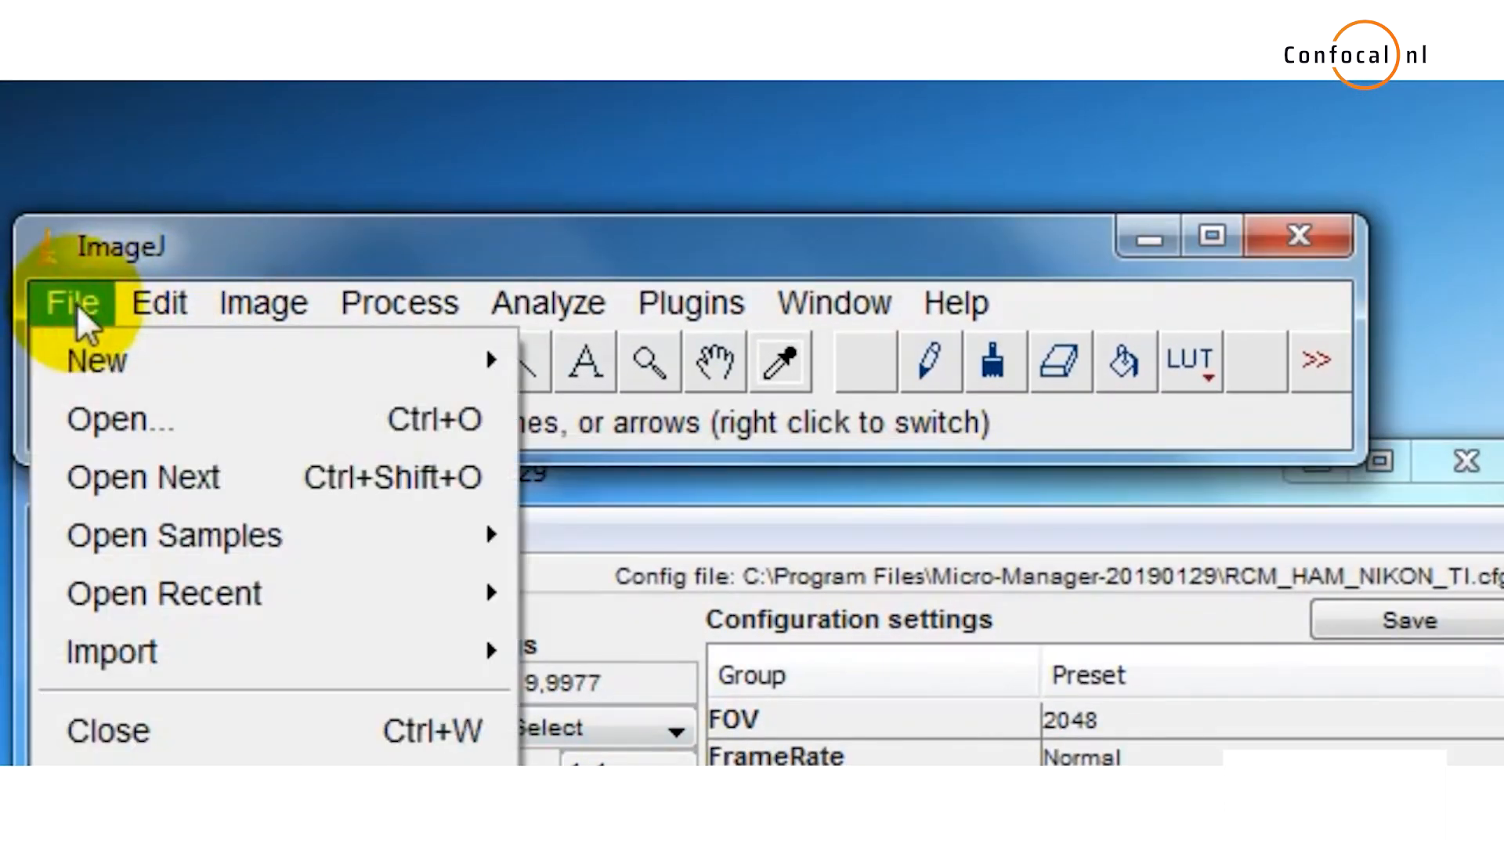
pyautogui.moveTo(247, 313)
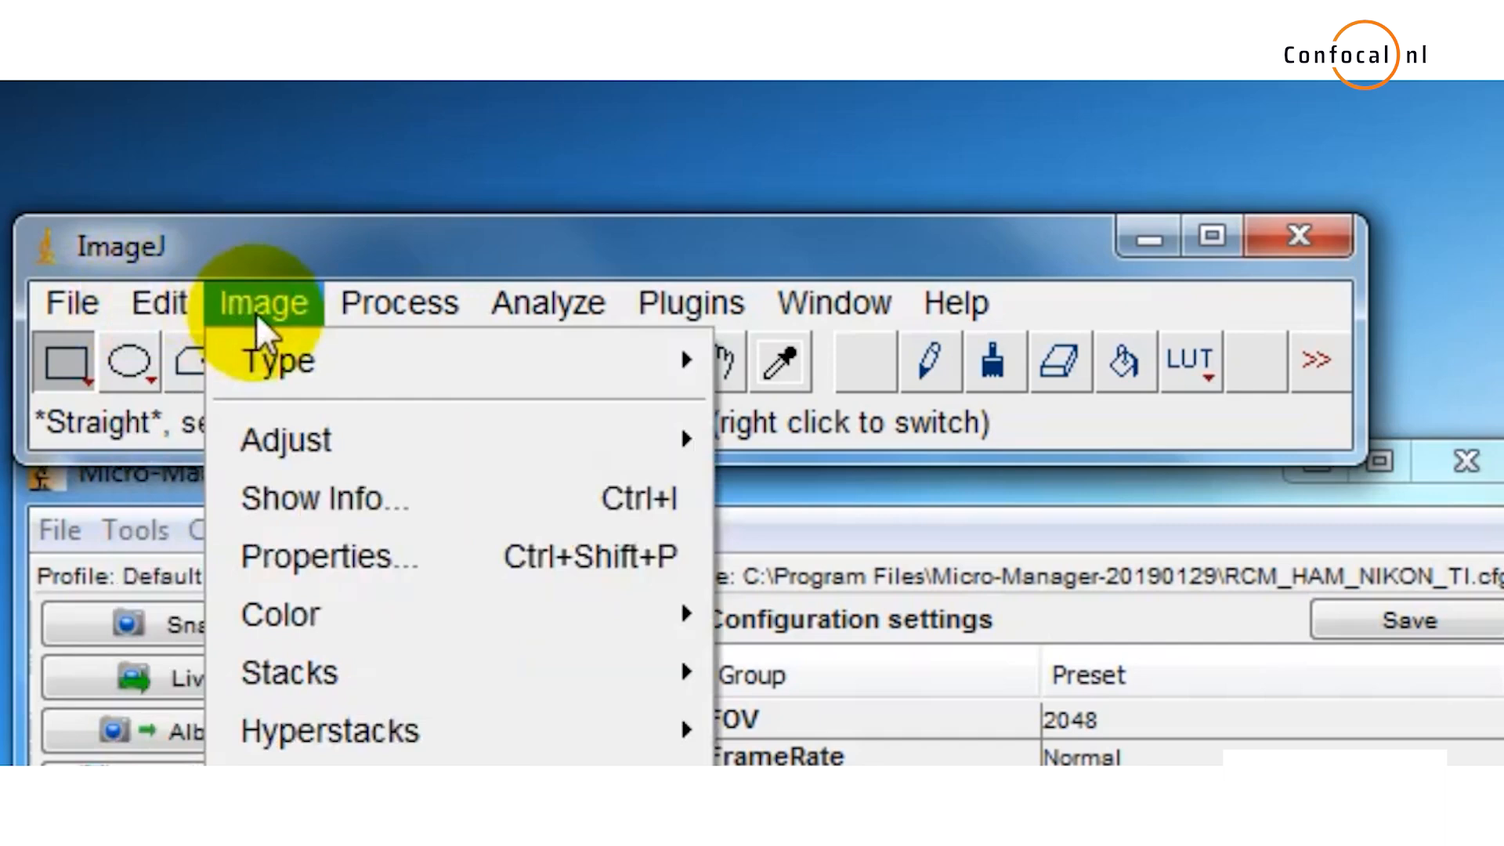
pyautogui.moveTo(548, 305)
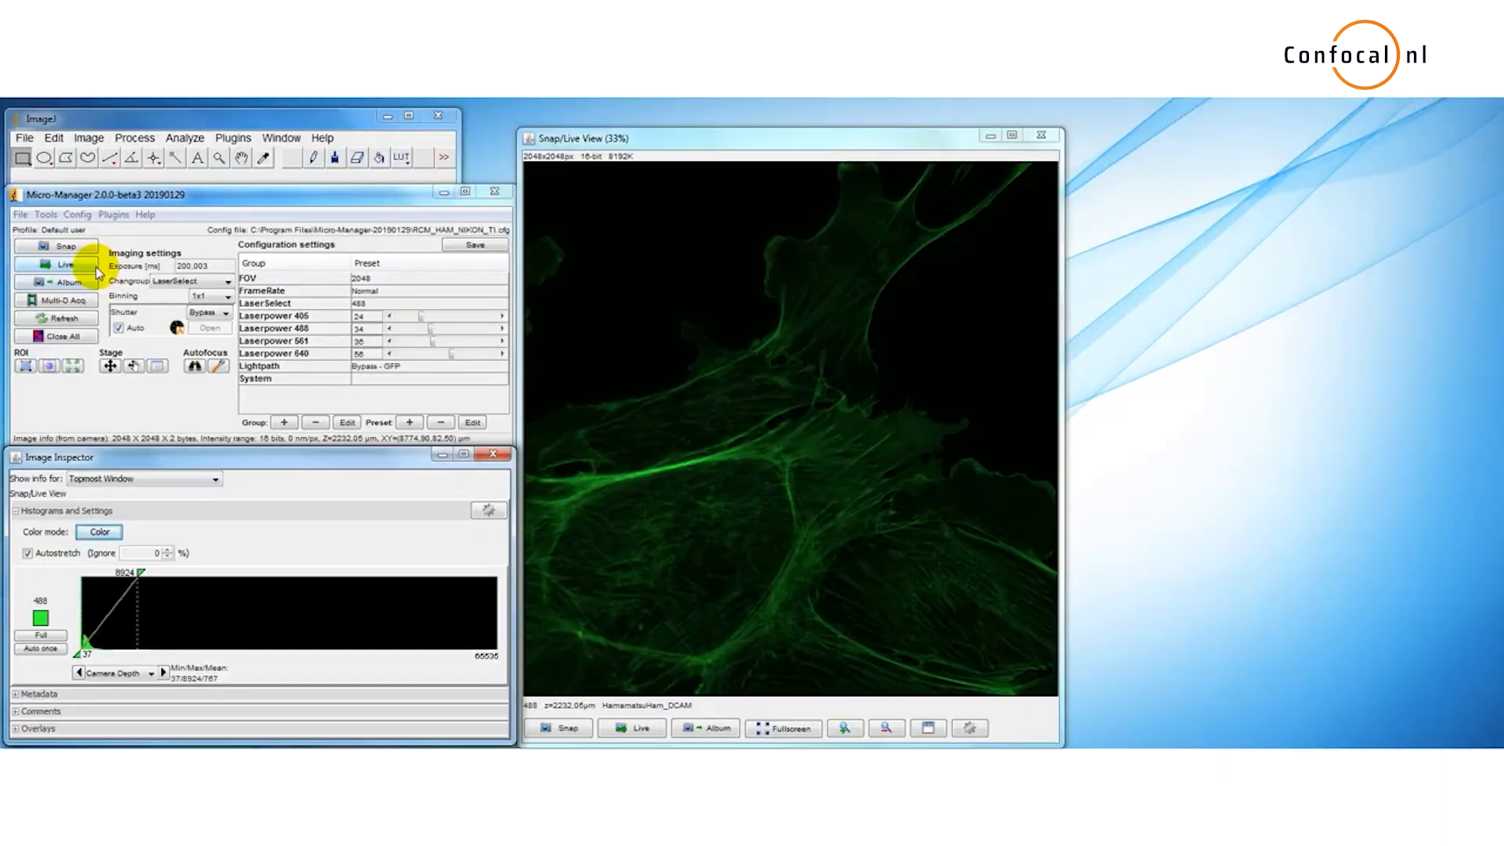
# Step: Start live imaging and stop it again
pyautogui.click(66, 265)
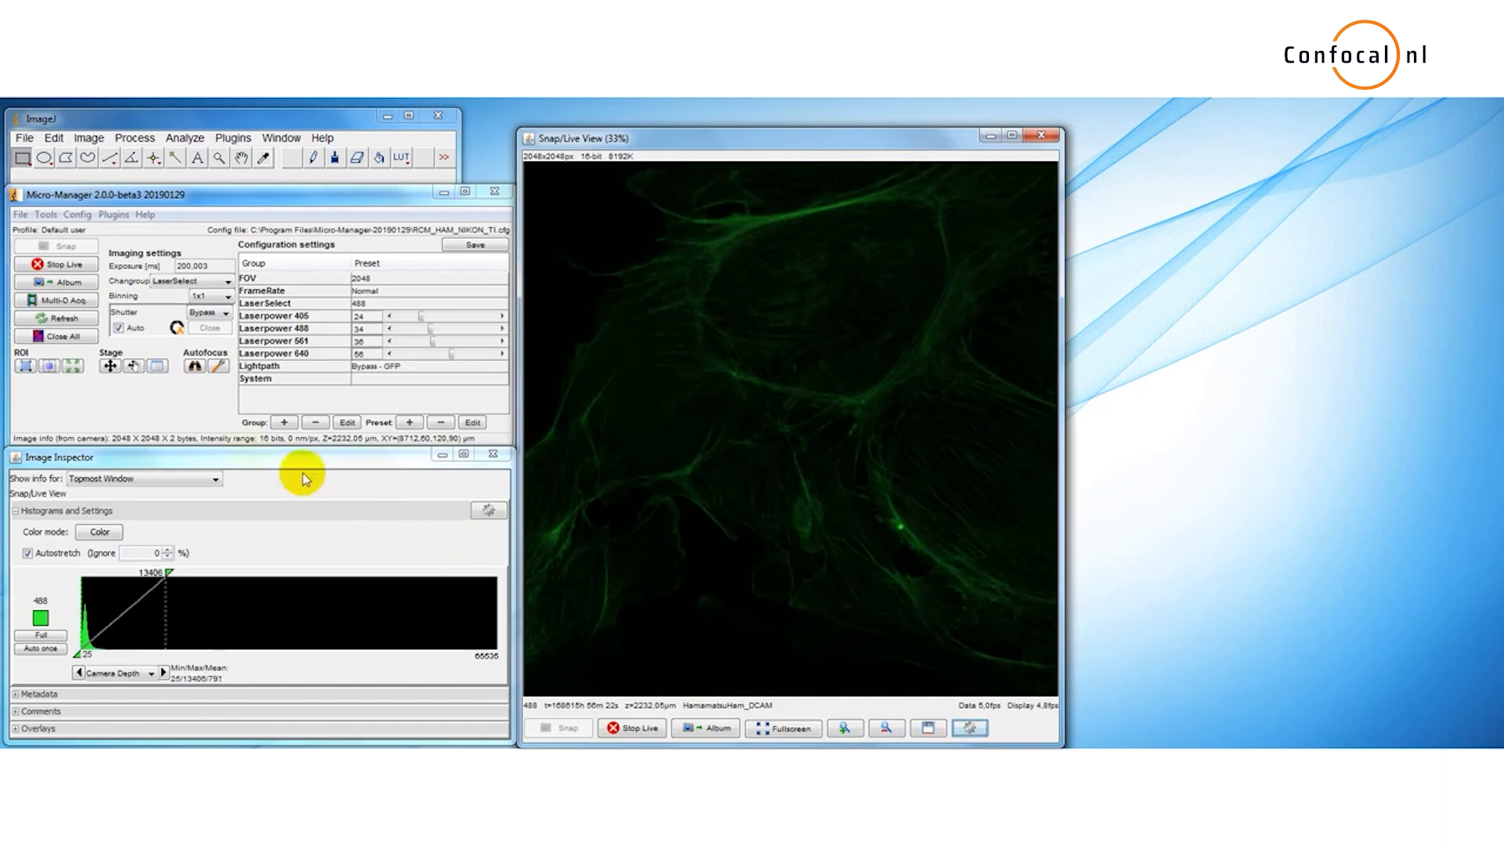
pyautogui.click(92, 270)
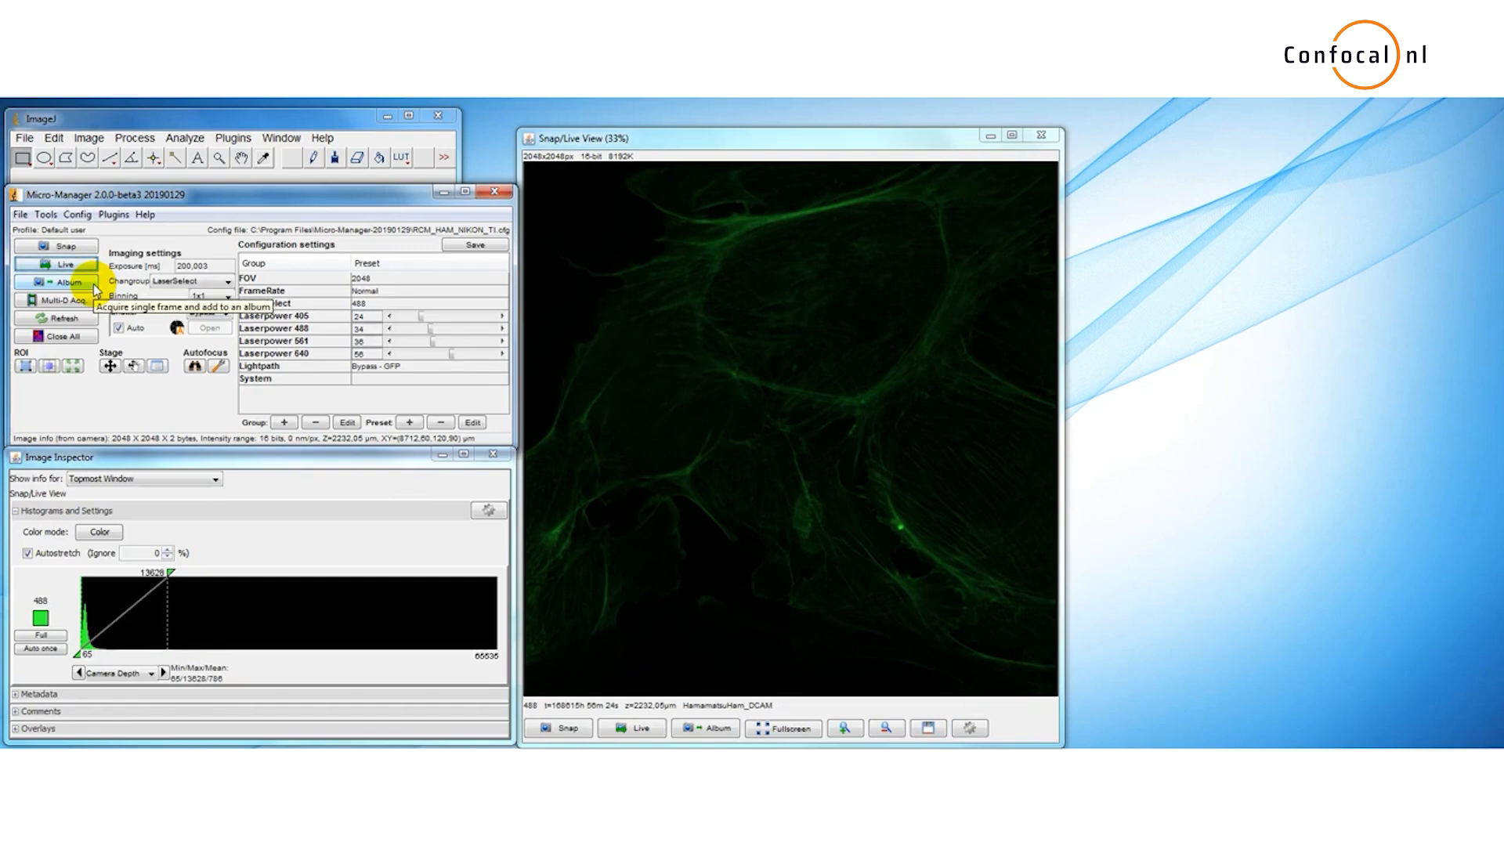
# Step: Acquire four single frames into the album
pyautogui.click(95, 289)
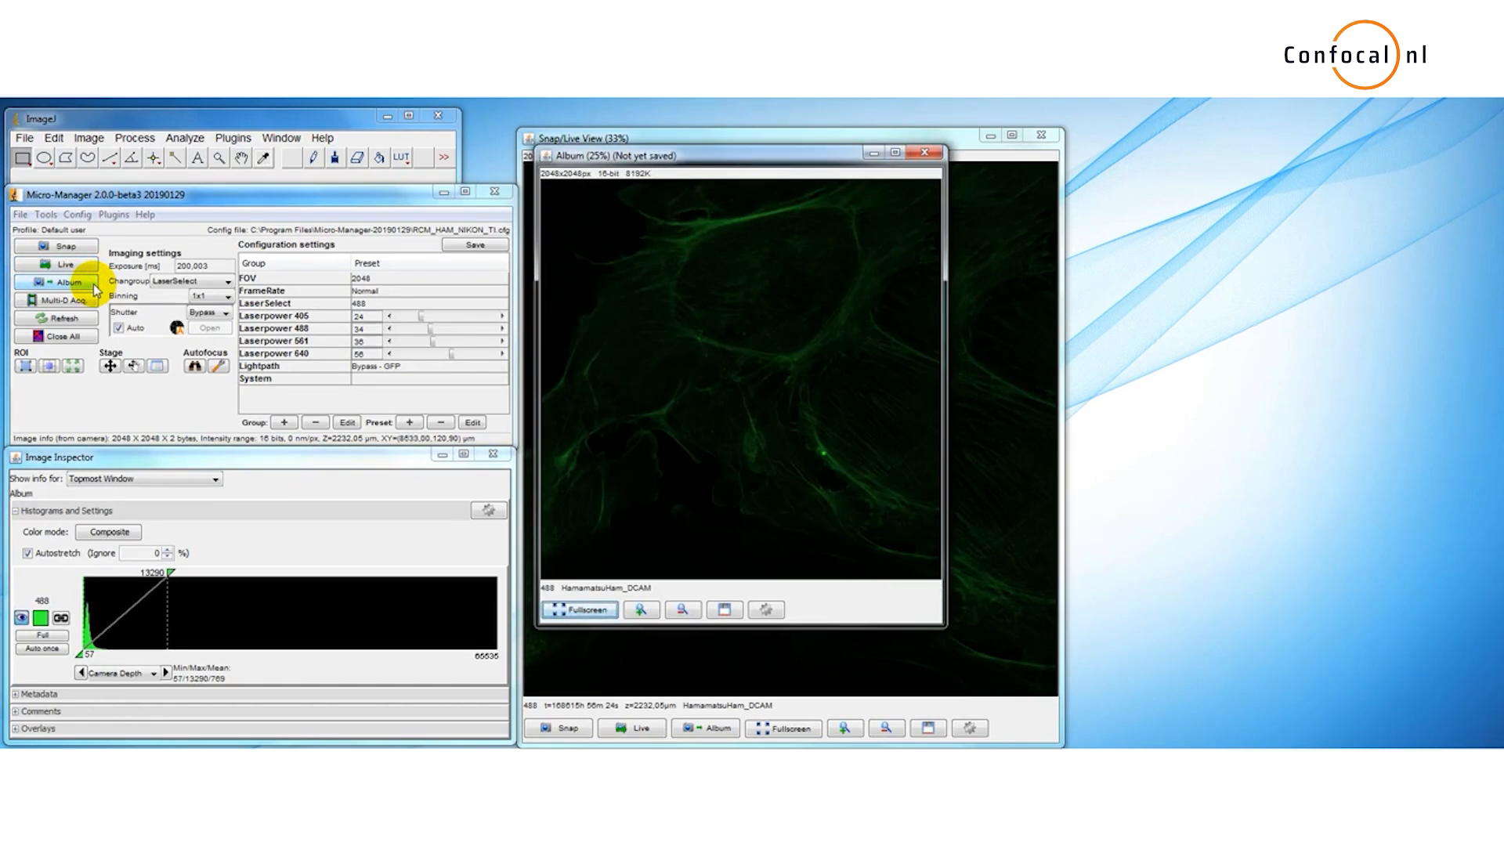
pyautogui.click(95, 288)
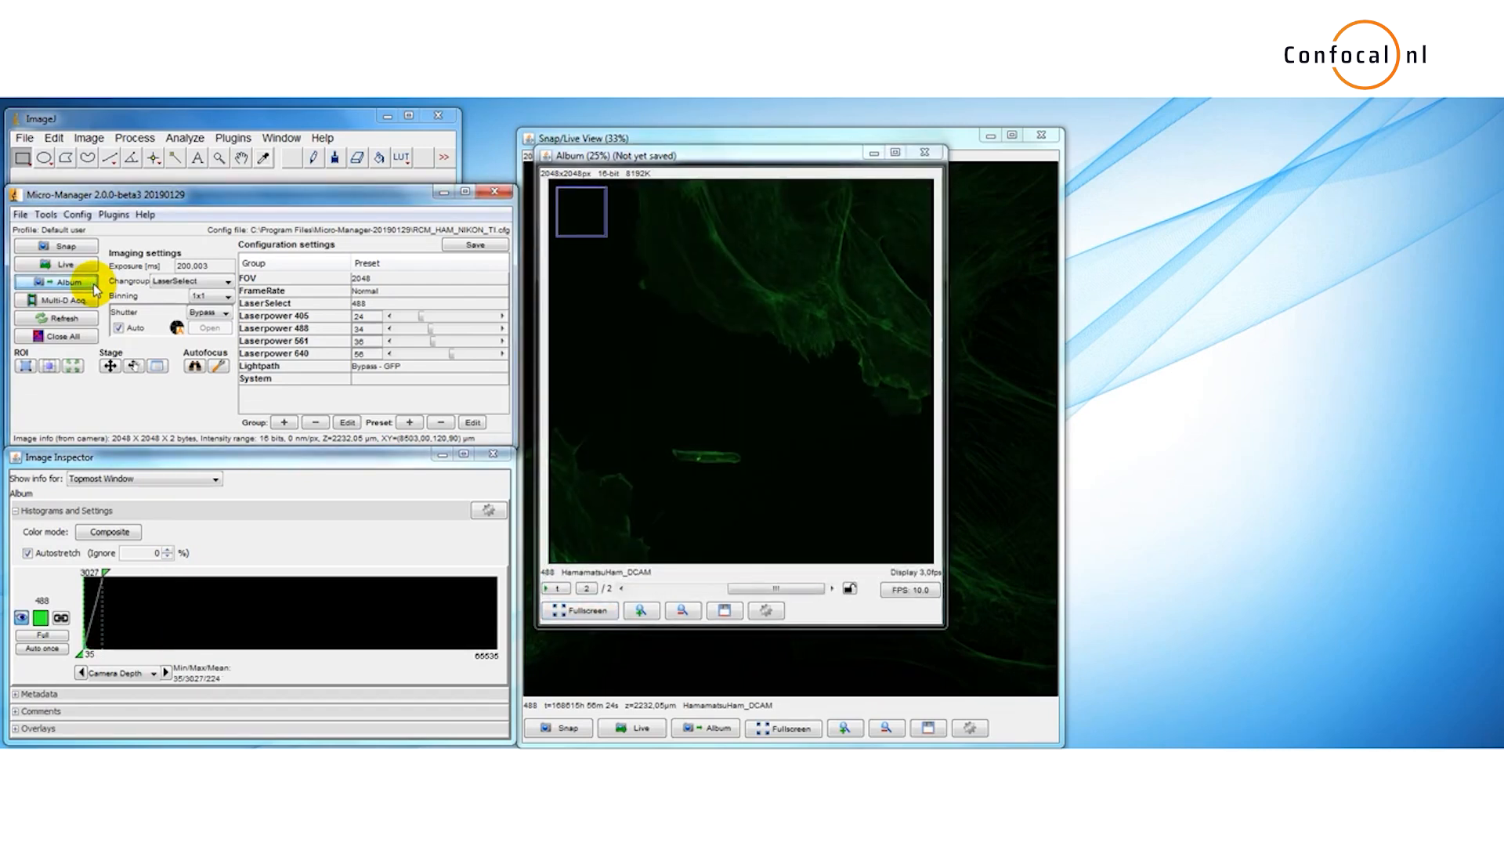
pyautogui.click(95, 290)
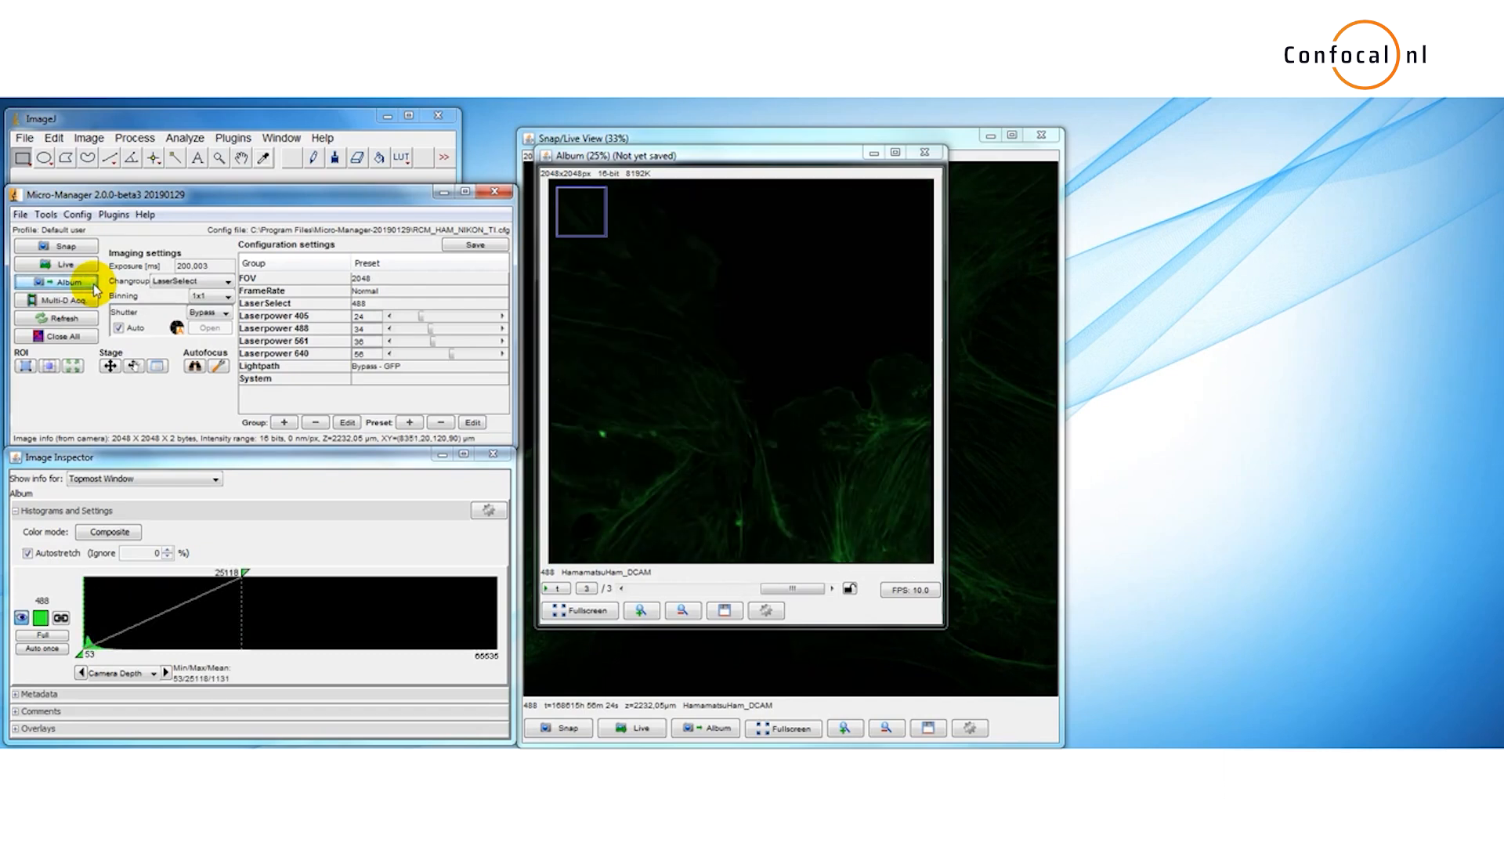
pyautogui.click(95, 290)
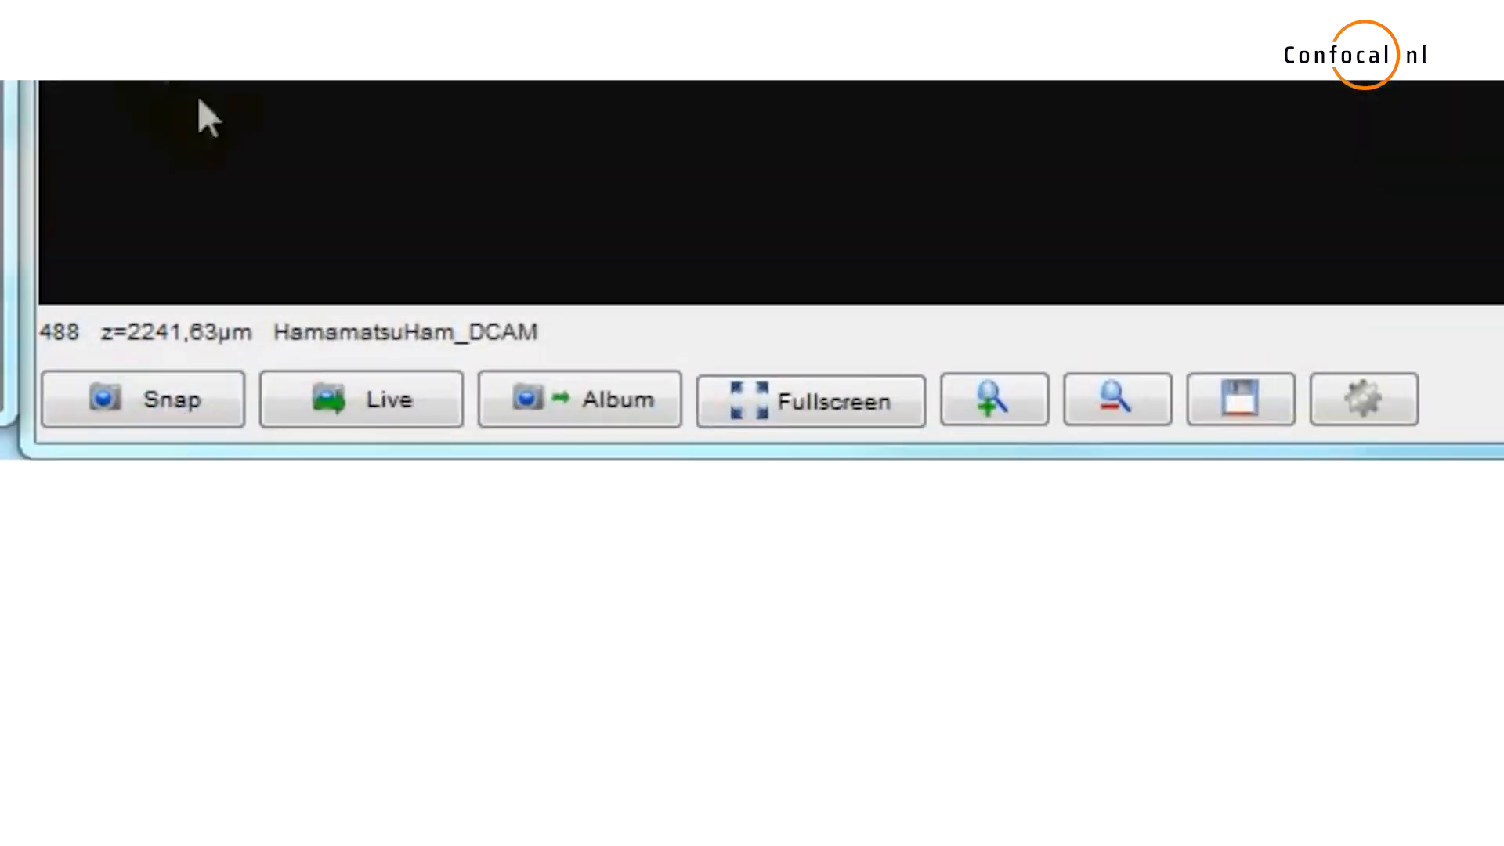
# Step: Save the album to the Desktop under the file name album
pyautogui.click(966, 327)
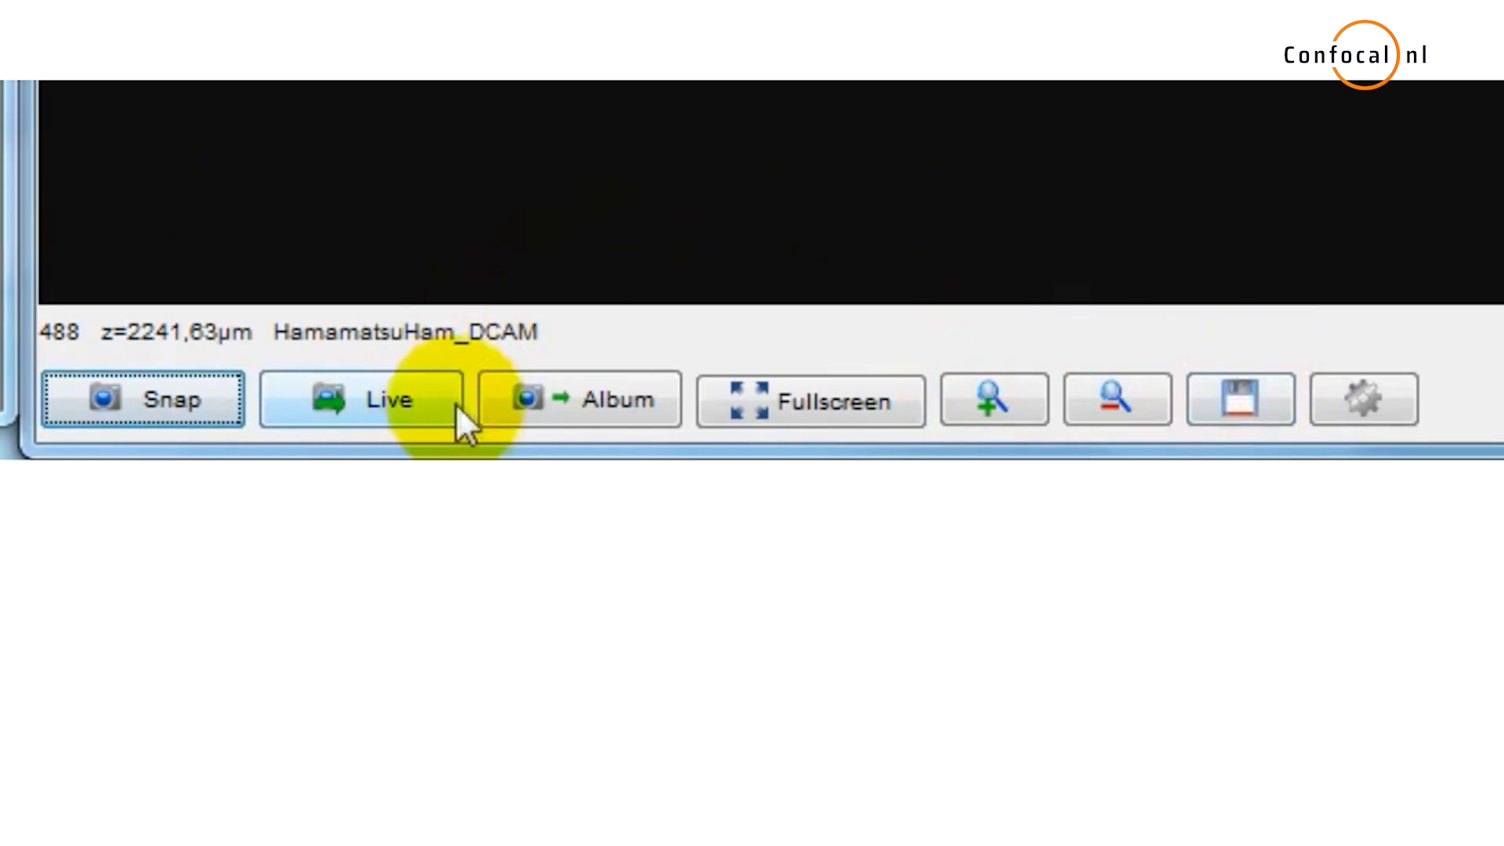
pyautogui.click(563, 415)
pyautogui.click(724, 611)
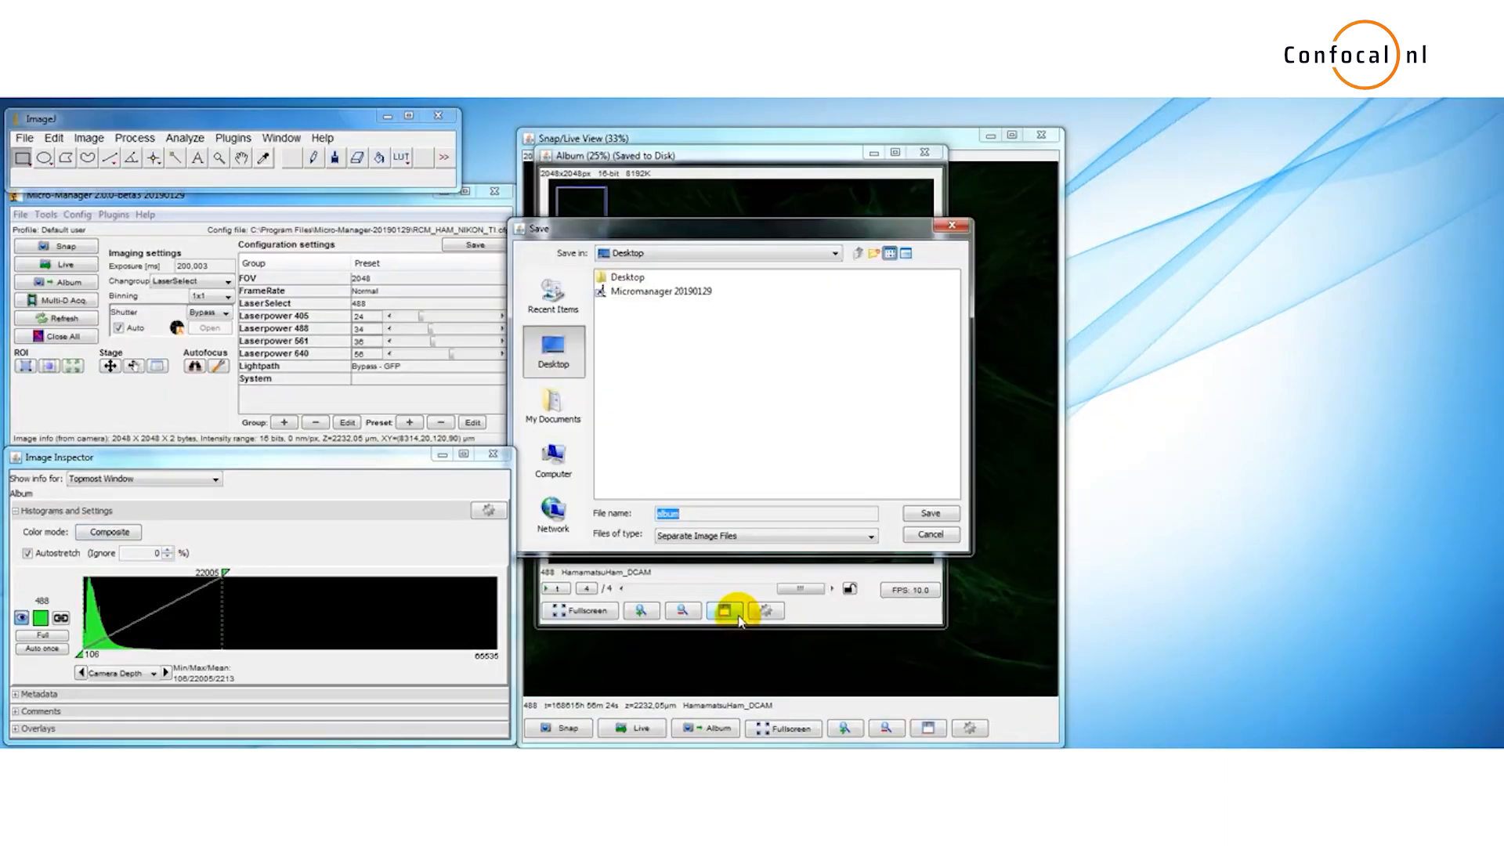
pyautogui.click(909, 520)
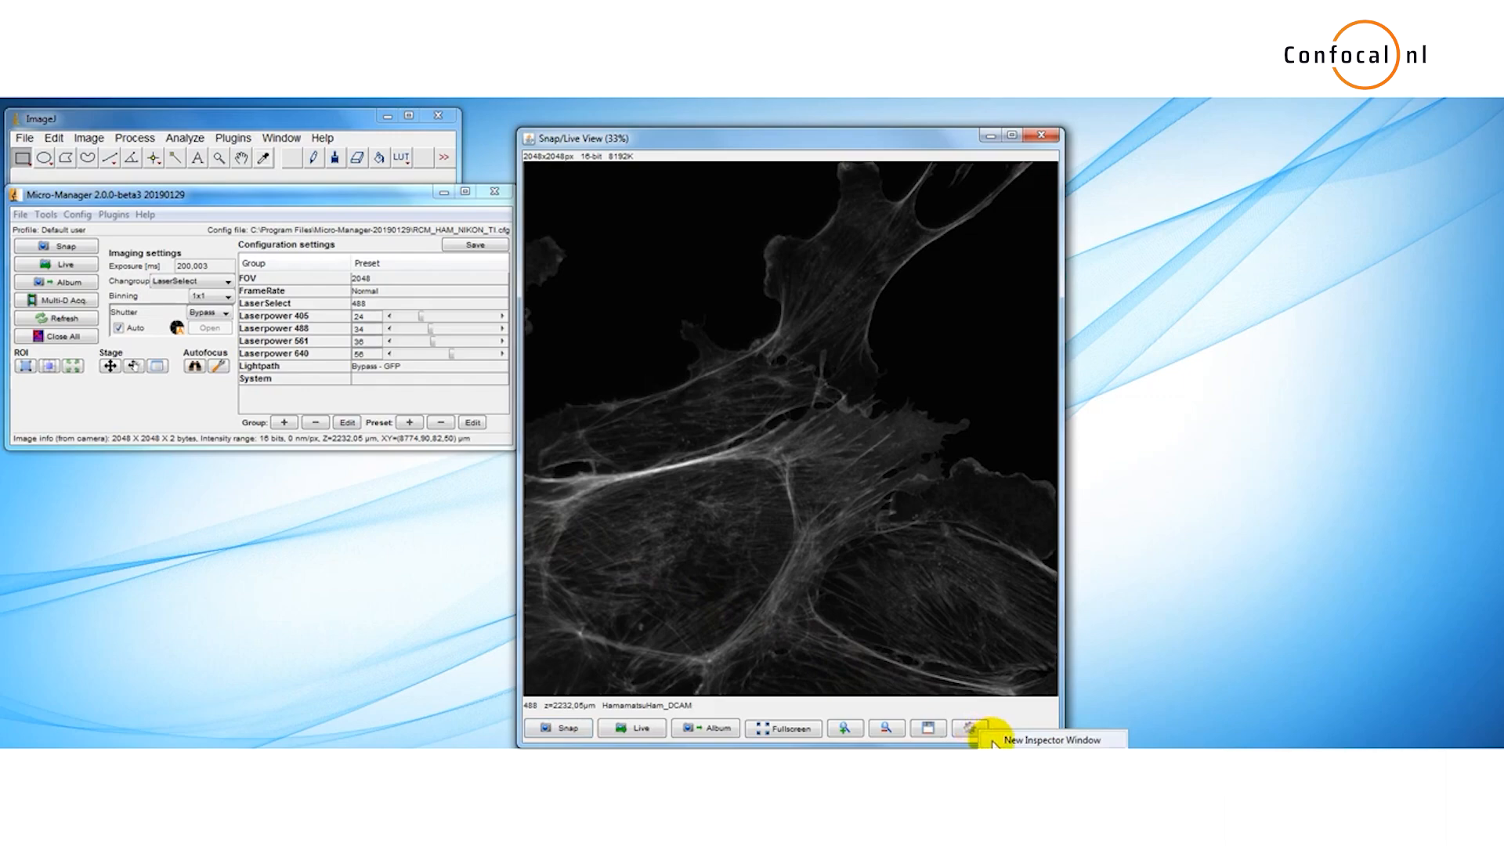
# Step: Open a new inspector window and set the 488 channel to Color mode with a green display color
pyautogui.click(979, 728)
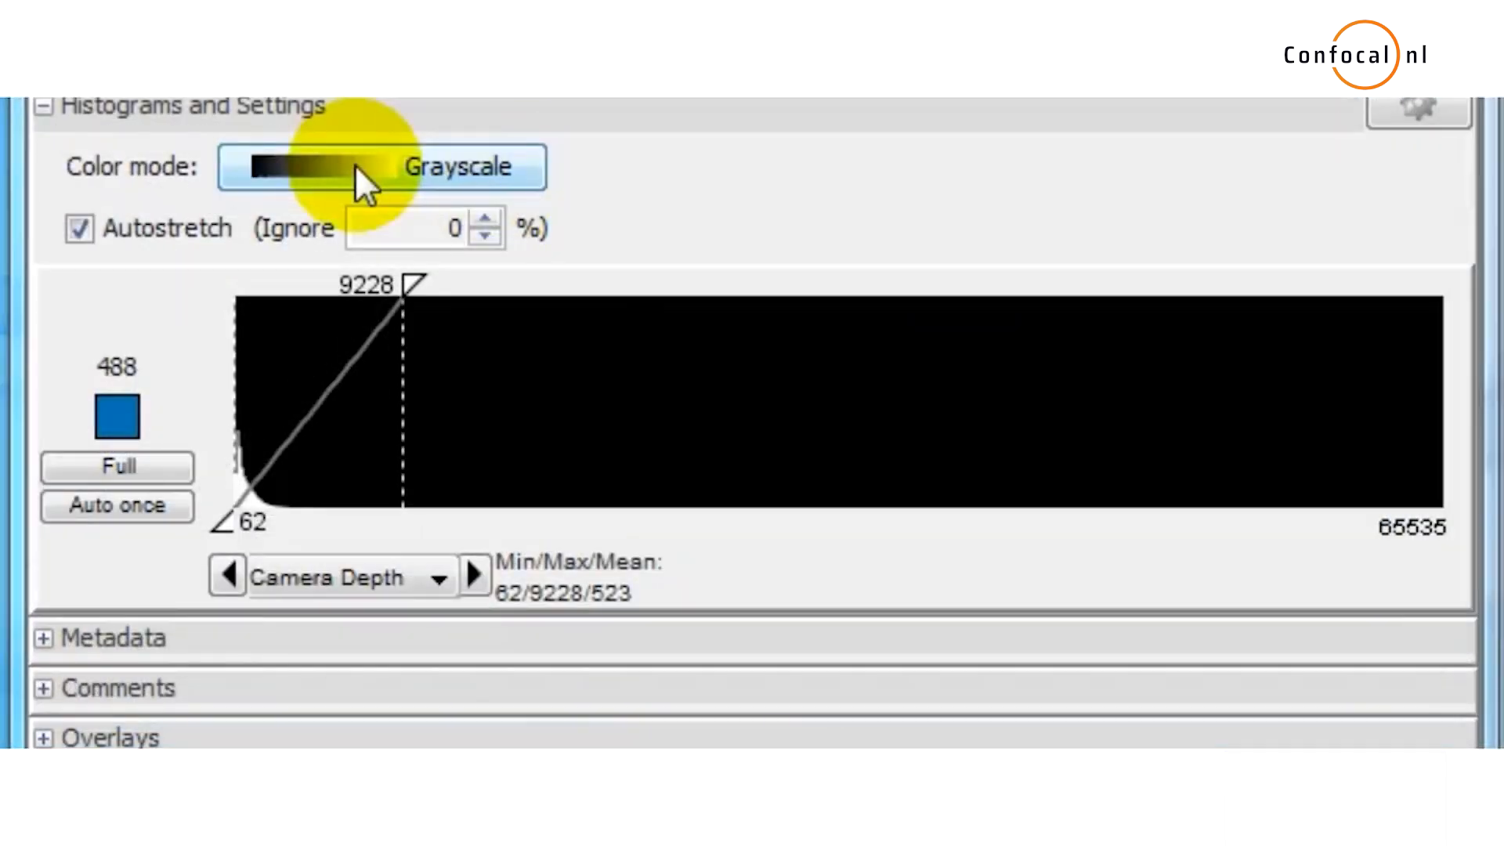
pyautogui.click(354, 164)
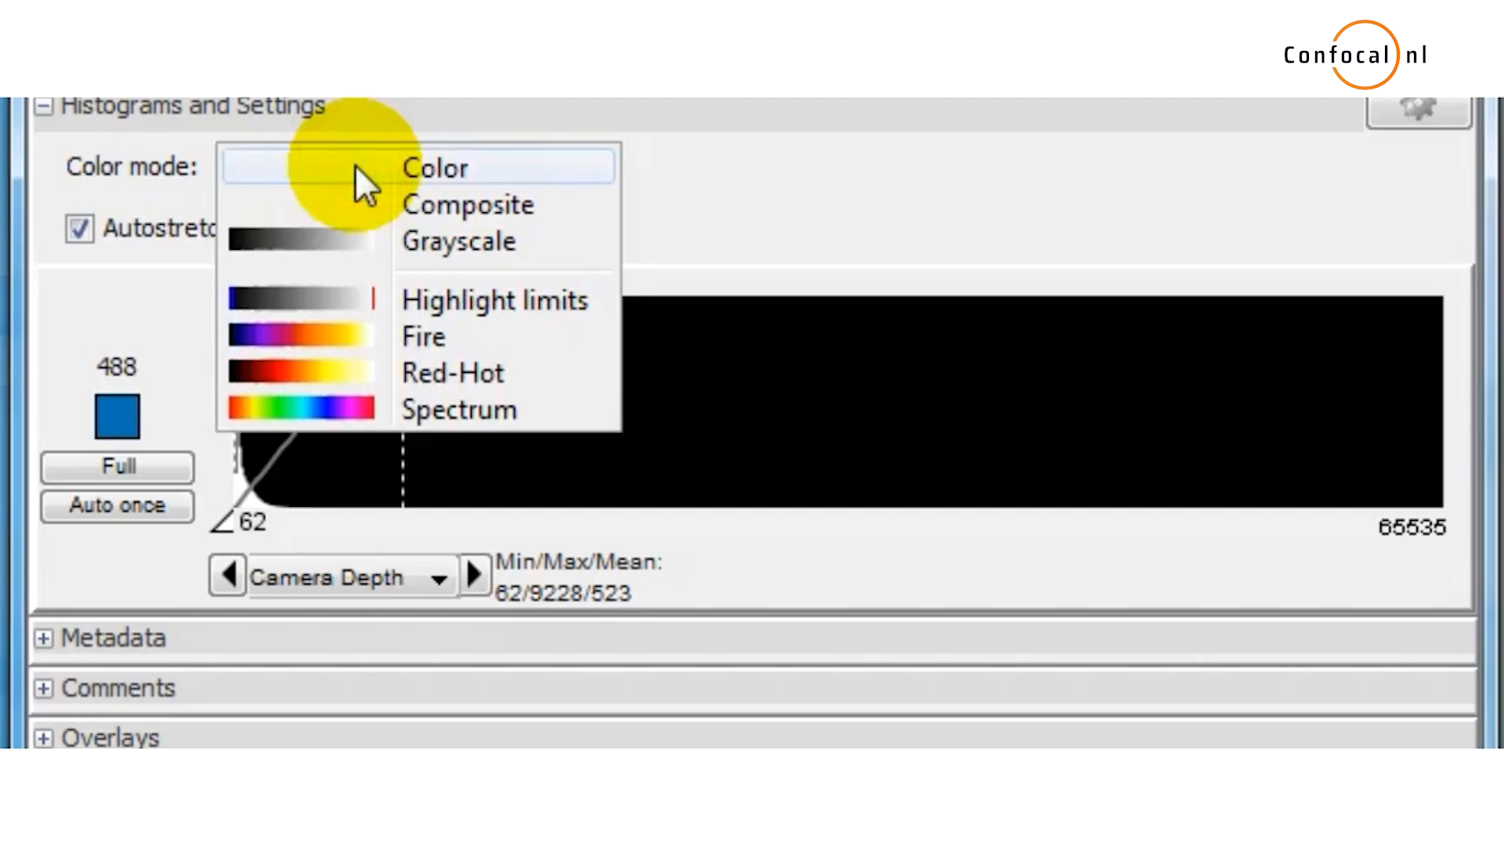
pyautogui.click(355, 166)
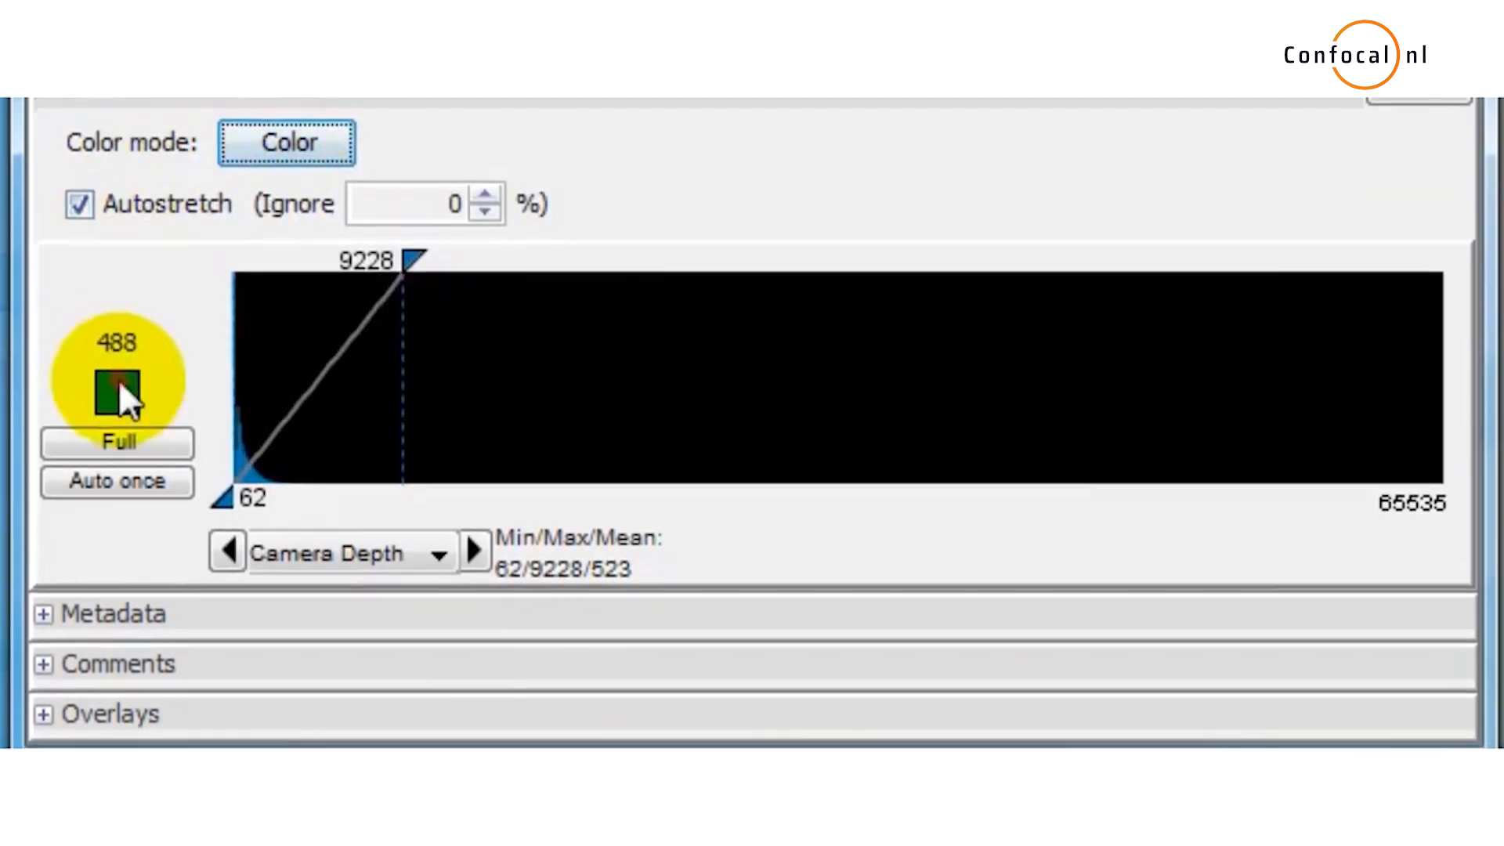
pyautogui.click(118, 411)
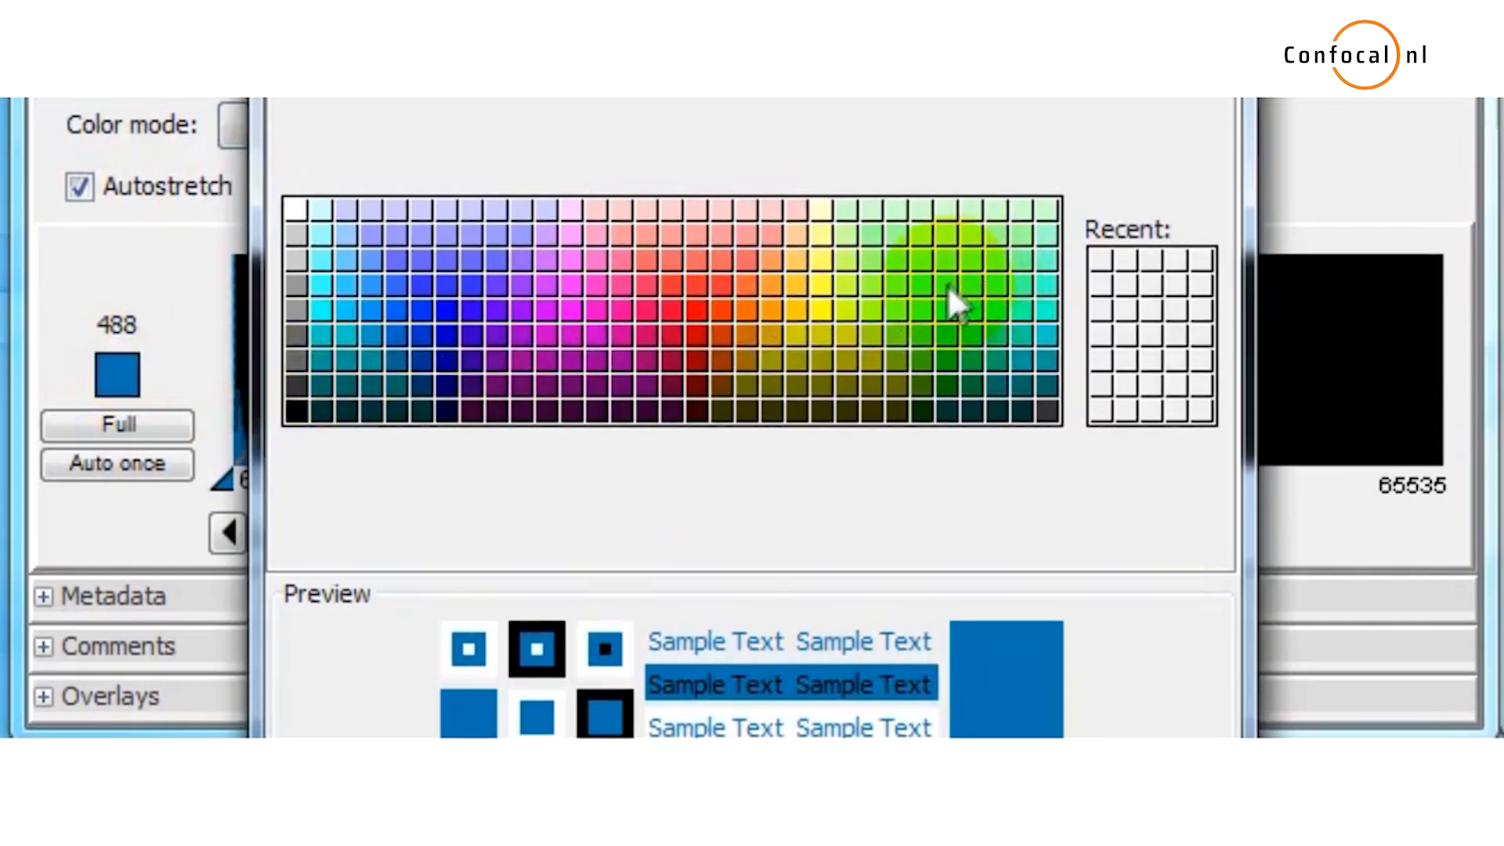
pyautogui.click(947, 296)
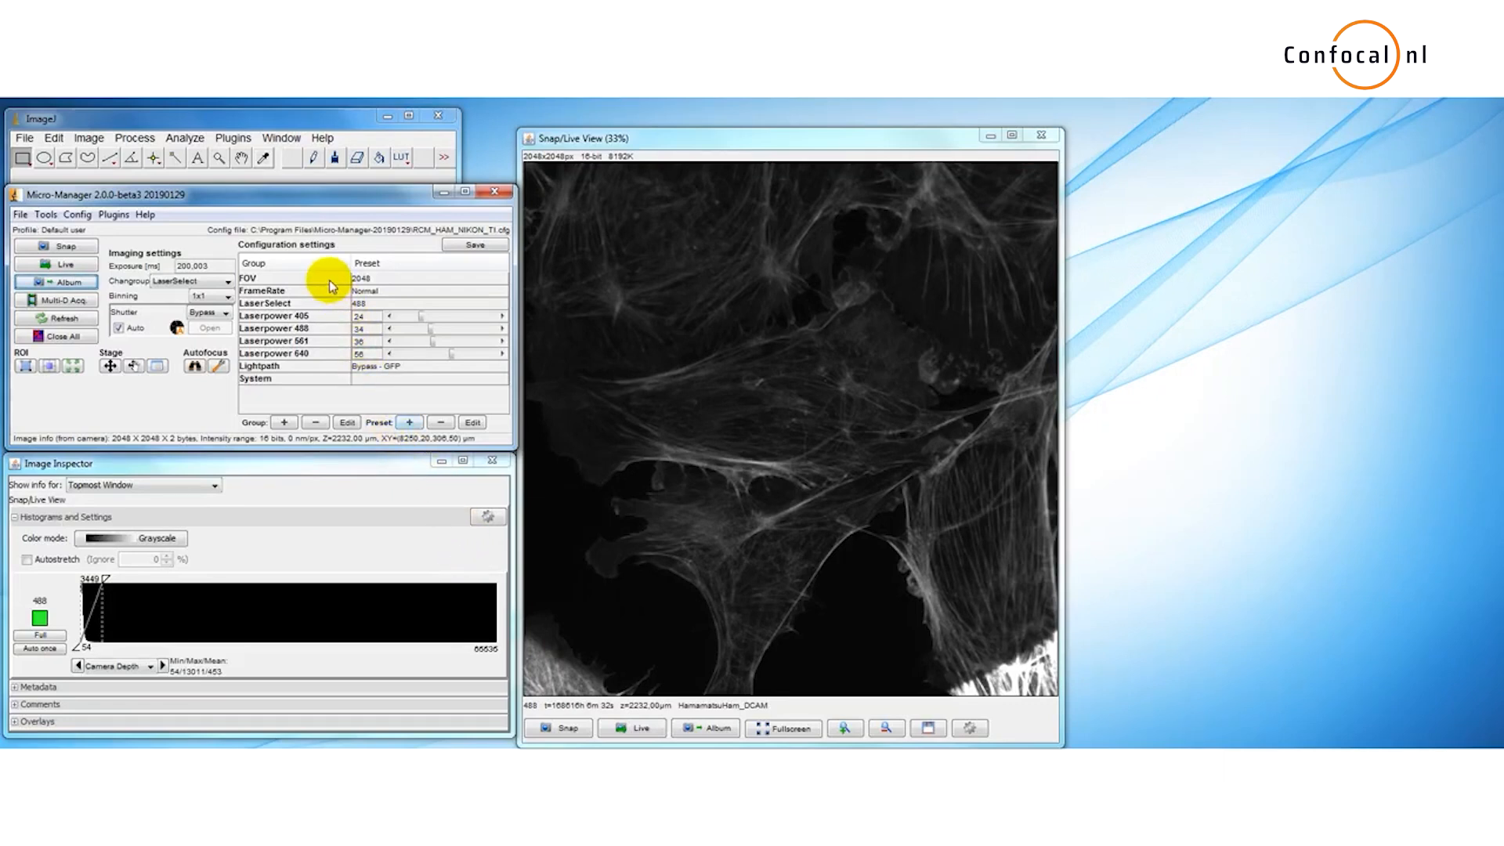
# Step: Review the available FOV and LaserSelect preset options
pyautogui.click(404, 280)
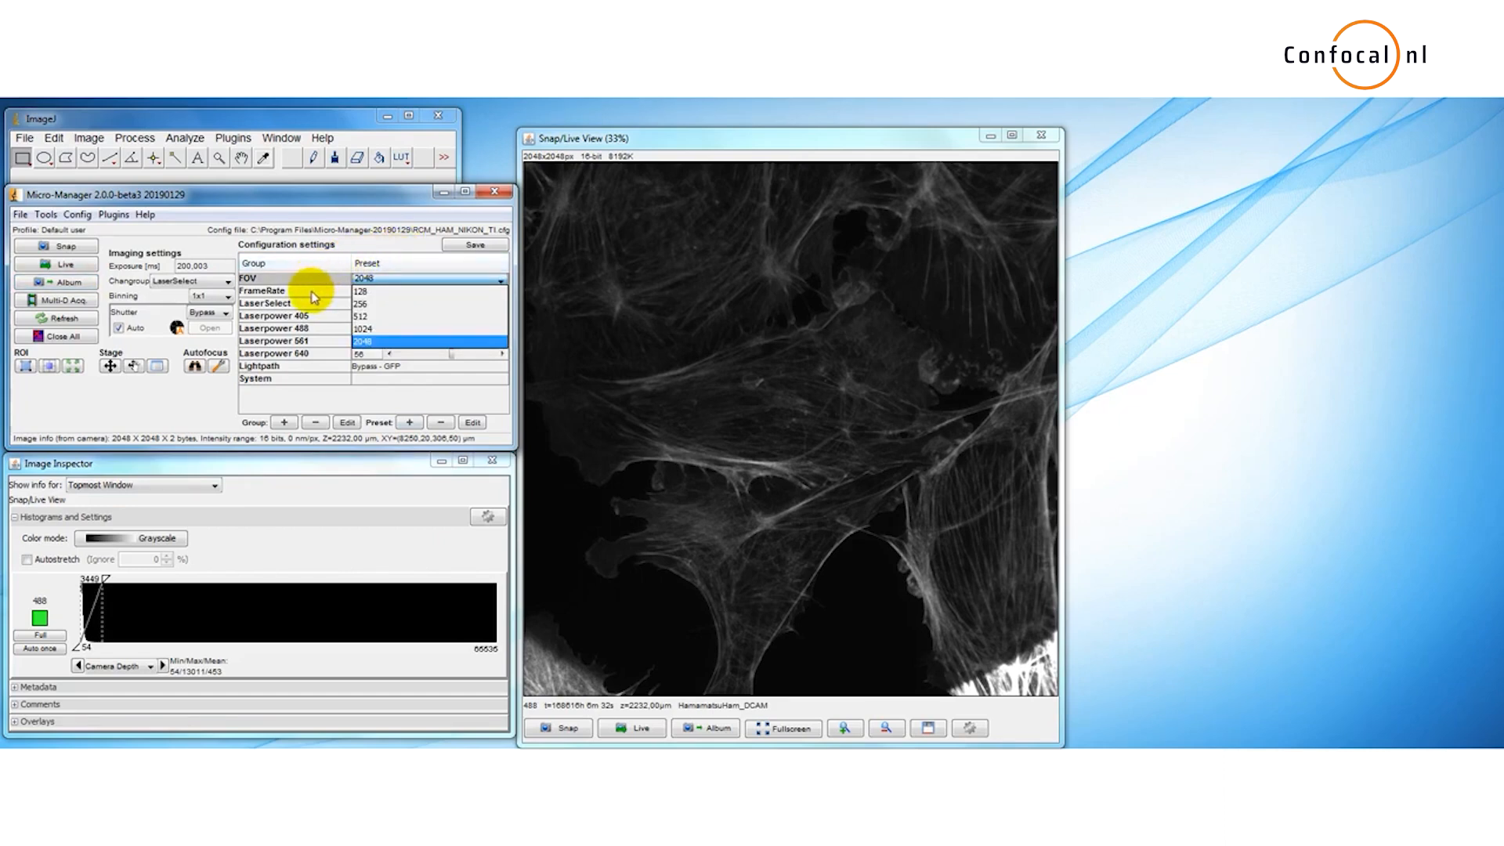
pyautogui.click(320, 310)
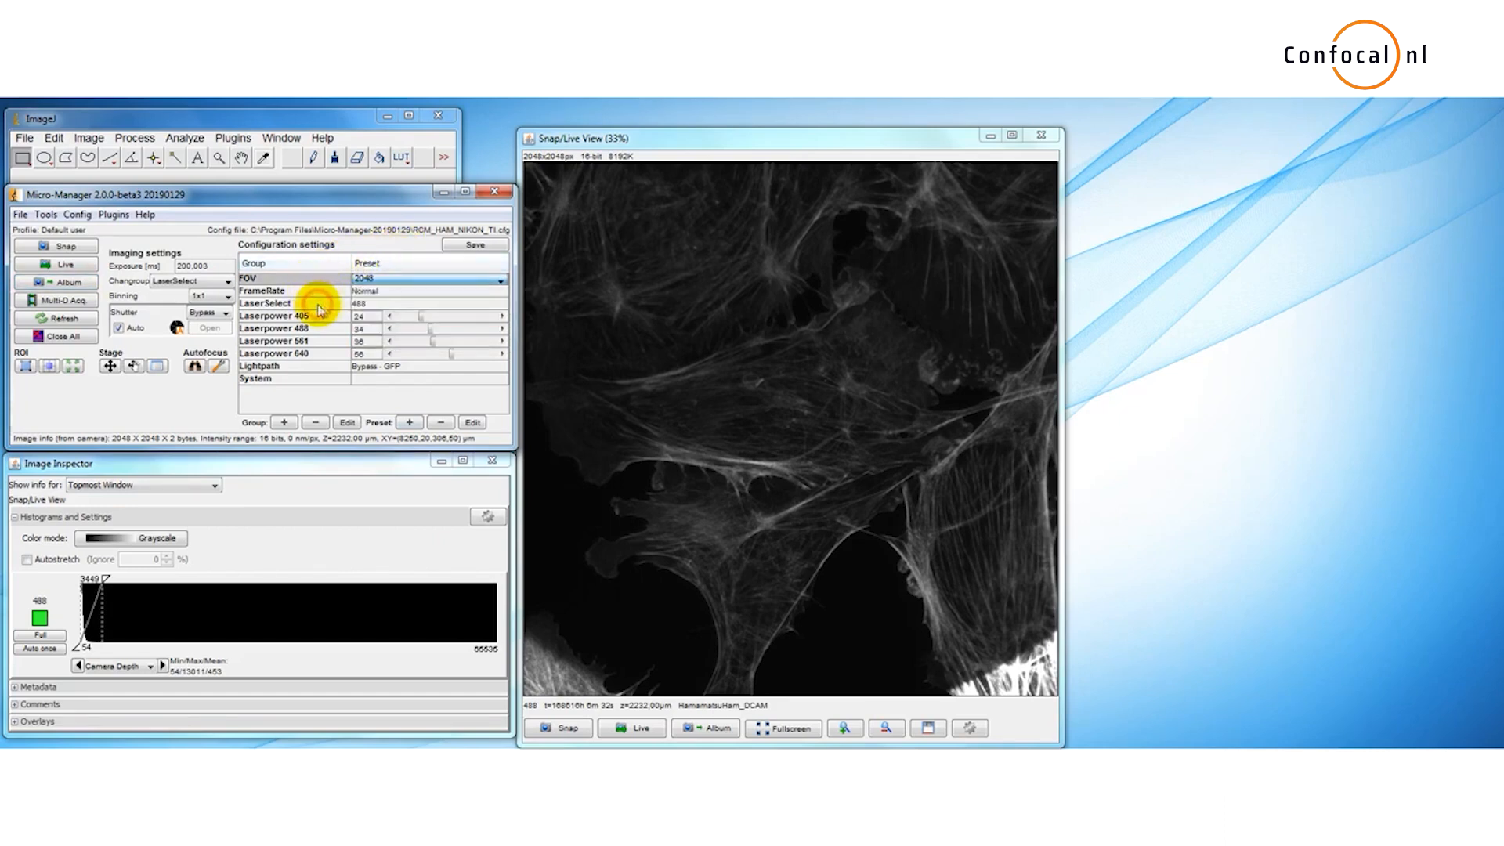
pyautogui.click(383, 305)
pyautogui.click(385, 309)
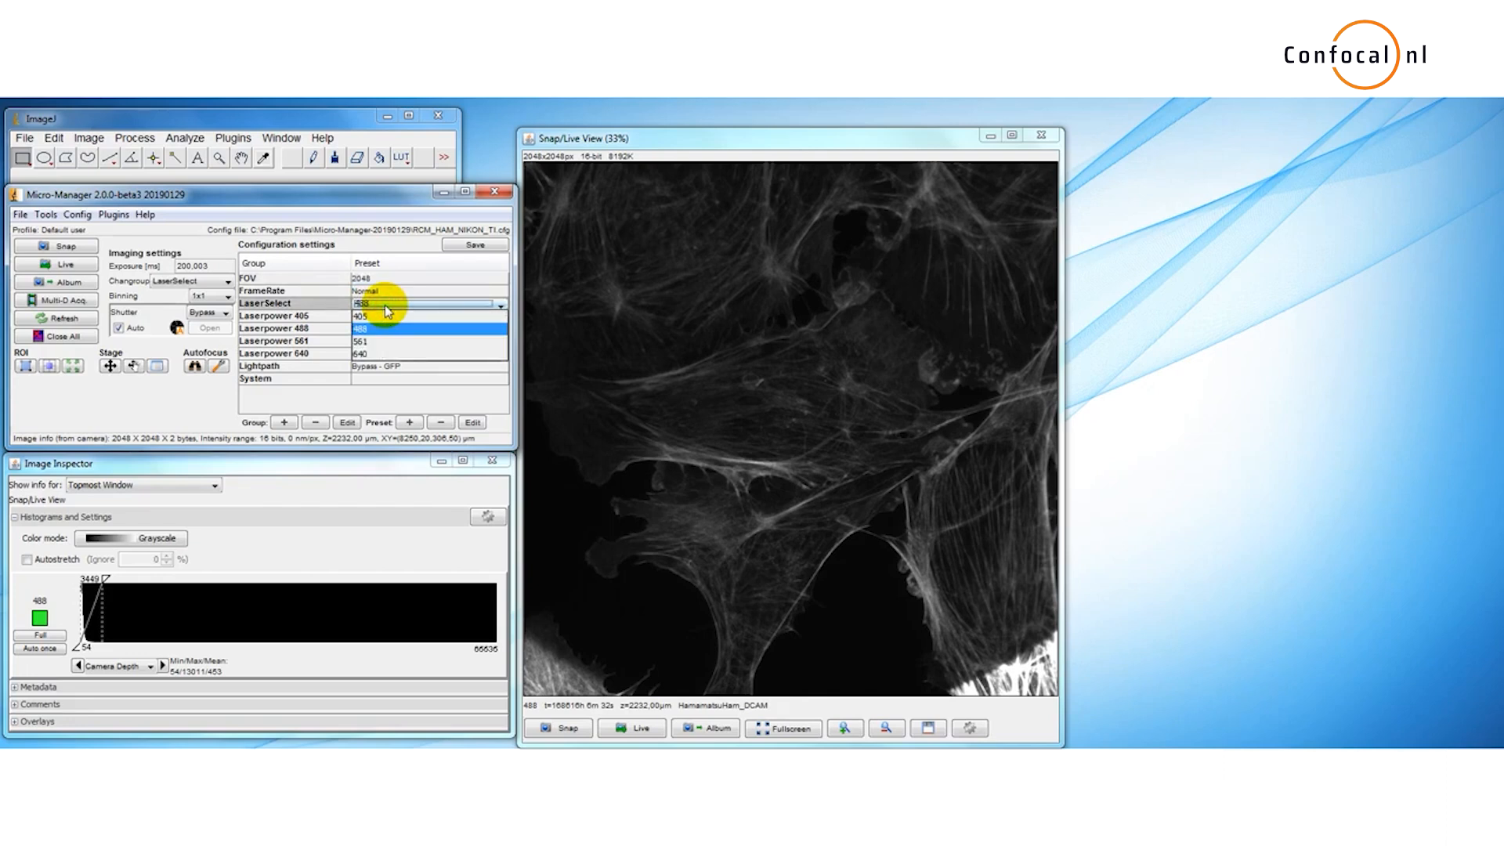
pyautogui.click(340, 307)
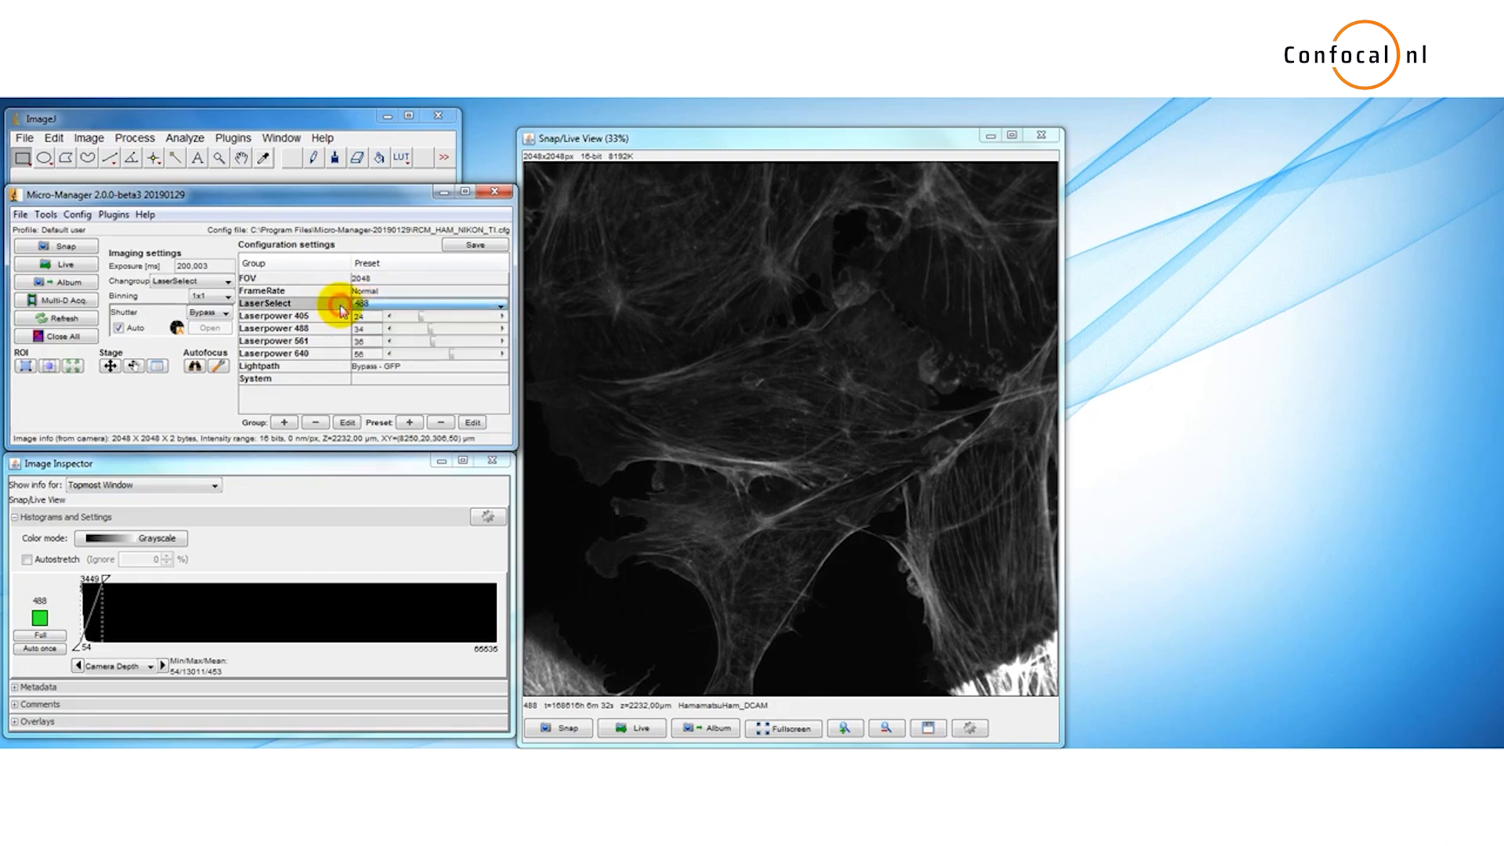
# Step: Set the Laserpower 561 slider to 45
pyautogui.moveTo(419, 316); pyautogui.dragTo(442, 345)
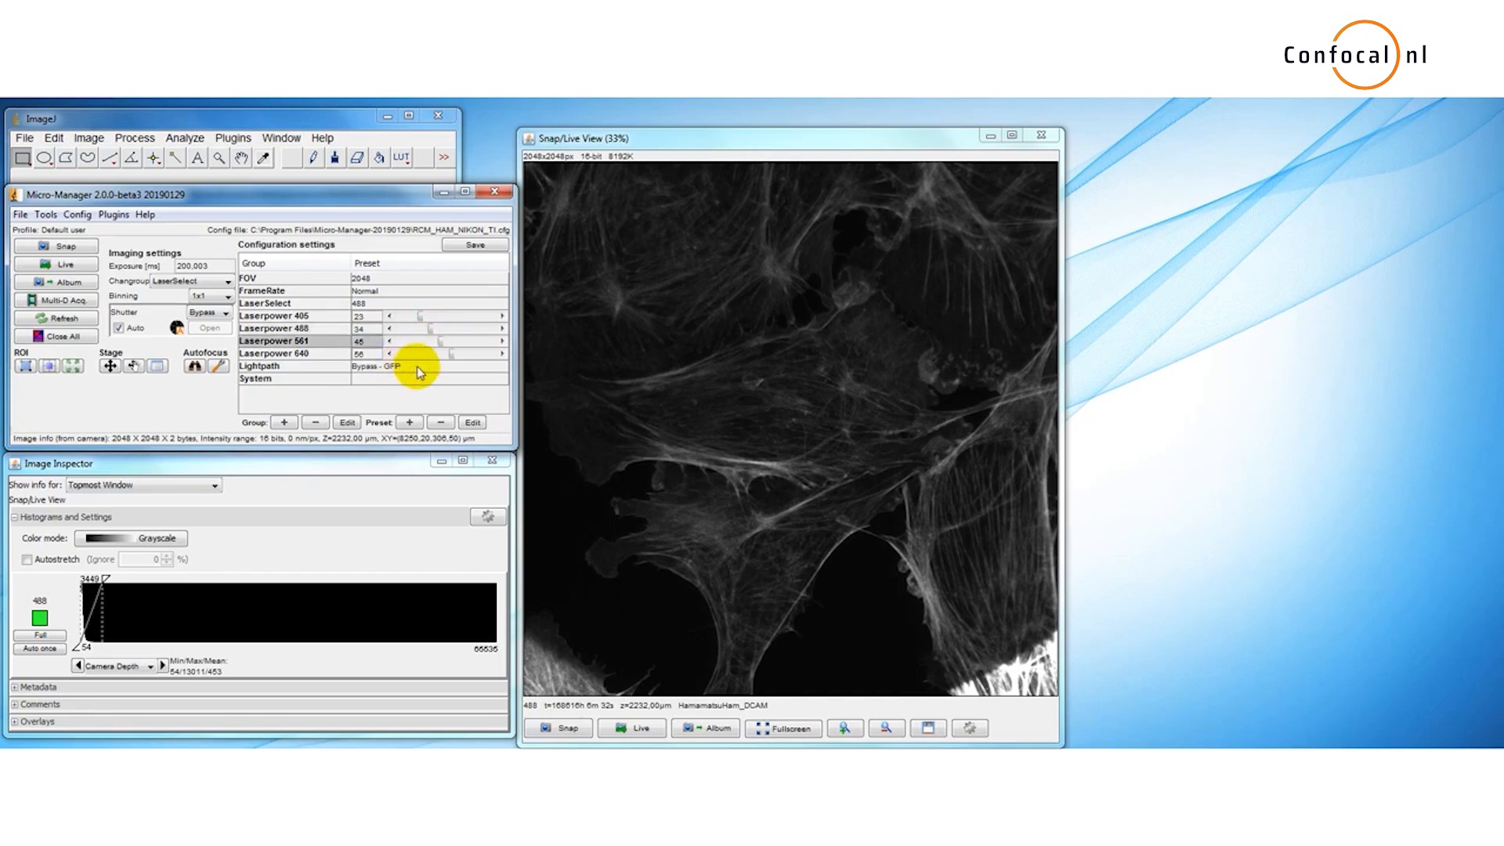
# Step: Set the Lightpath preset to Bypass - GFP
pyautogui.click(419, 369)
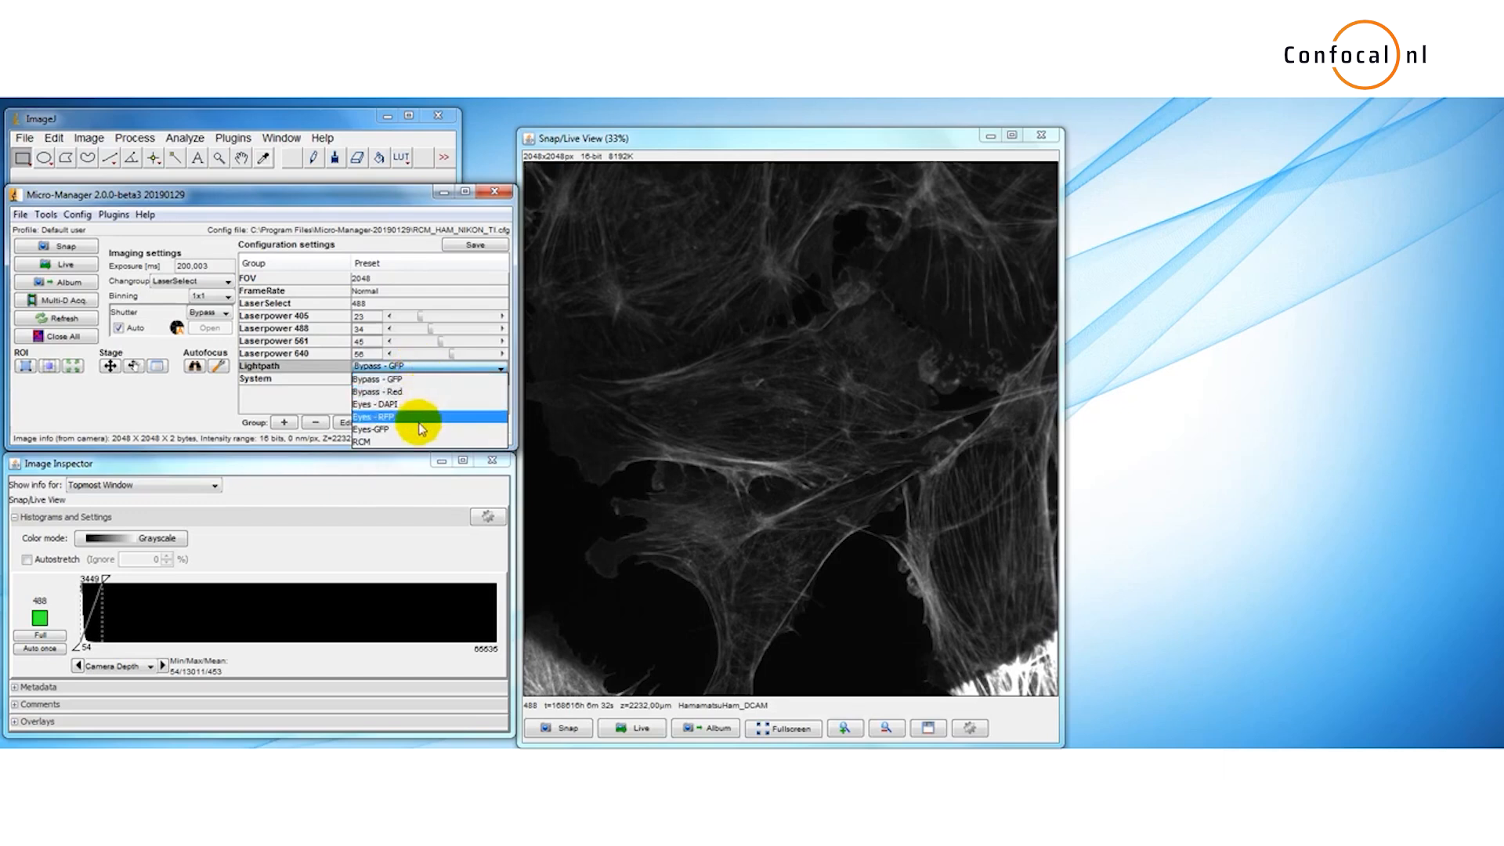
pyautogui.click(418, 382)
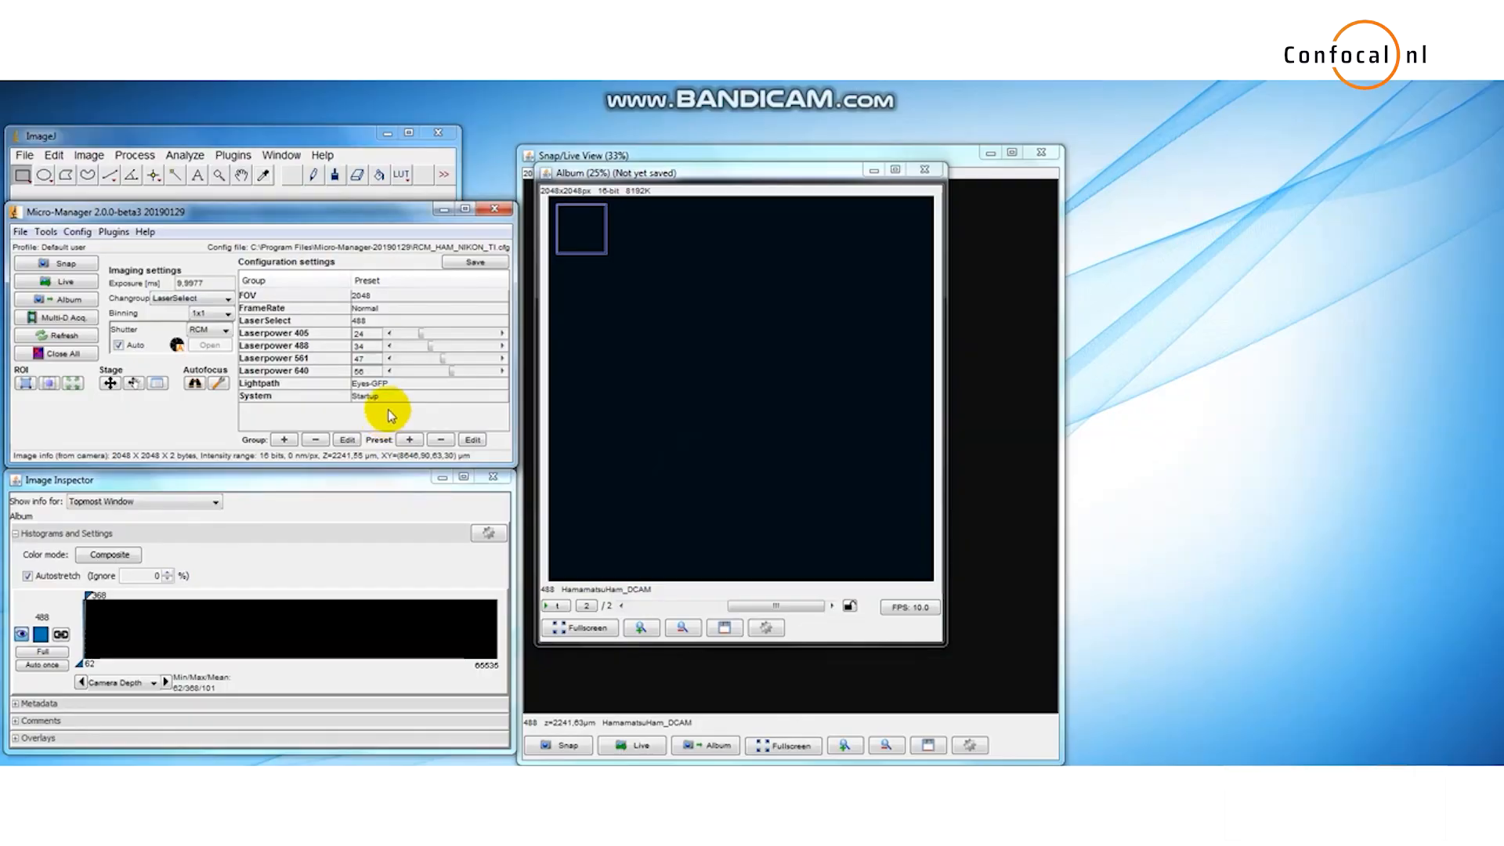
pyautogui.click(392, 386)
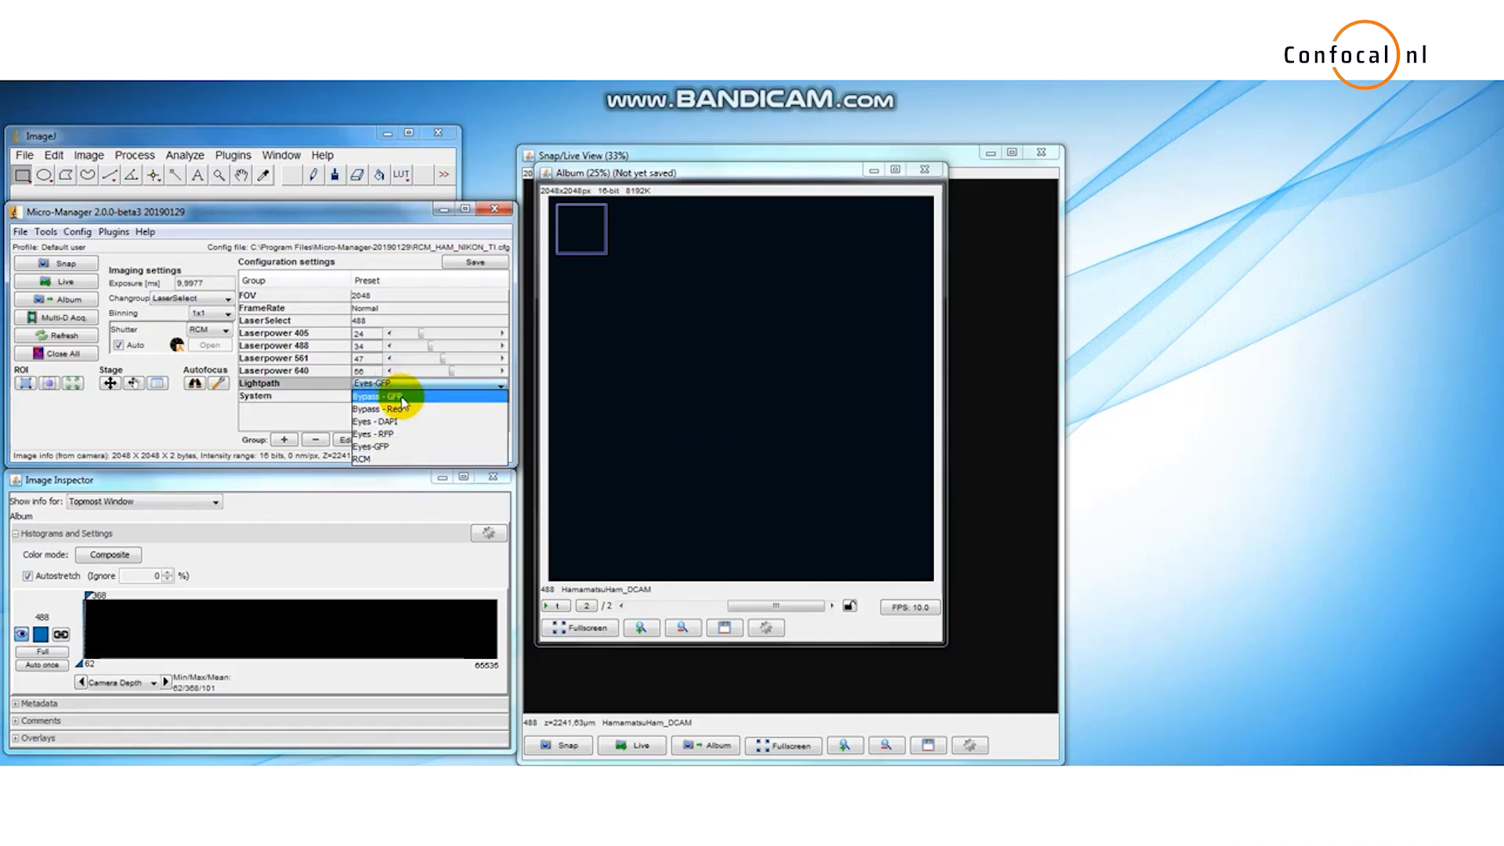
pyautogui.click(403, 398)
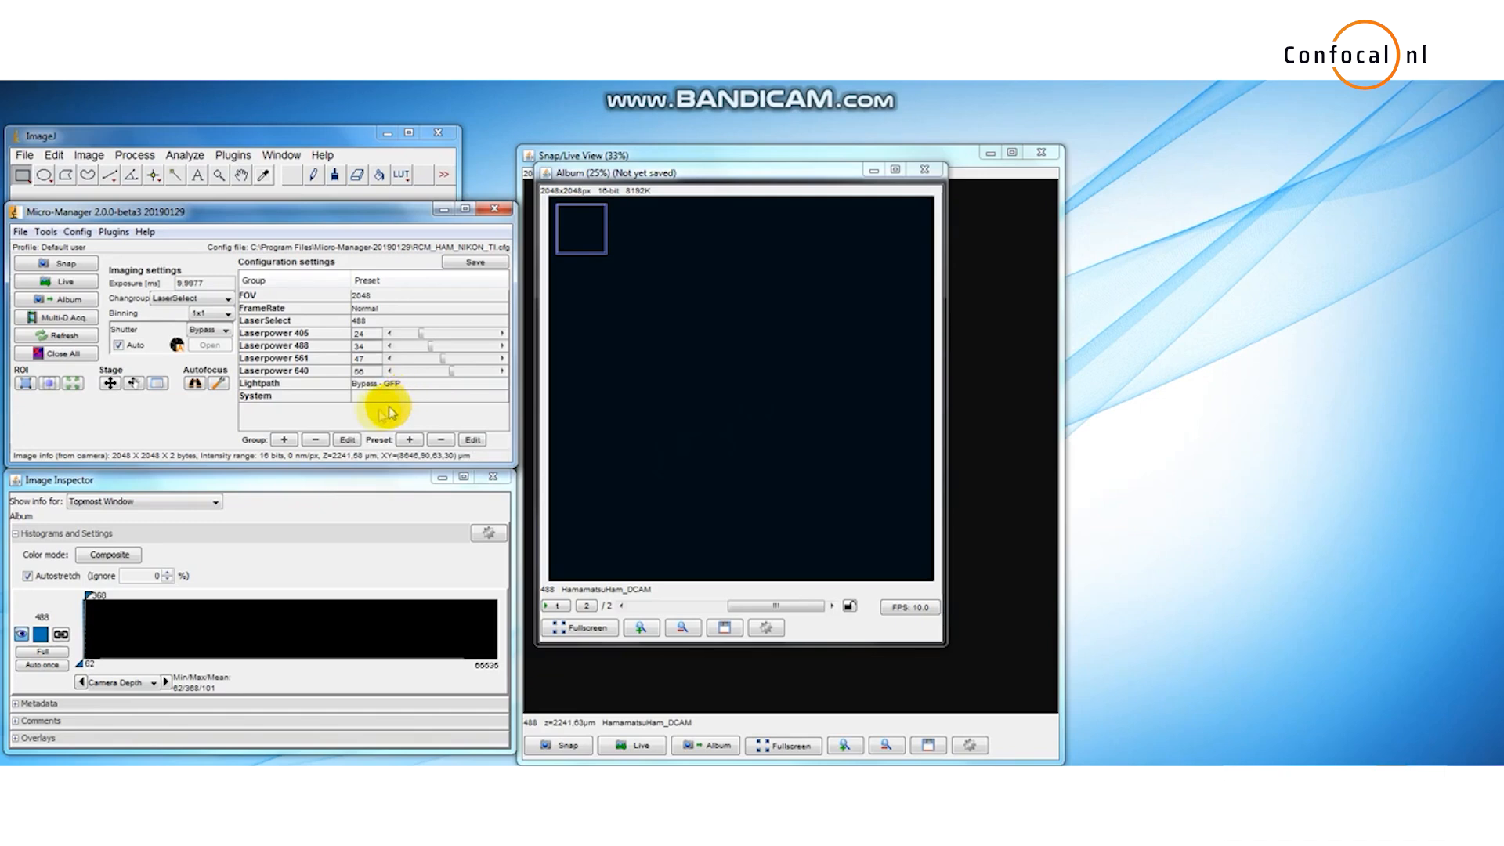
# Step: Set the exposure to about 100 ms and start live imaging
pyautogui.doubleClick(203, 285)
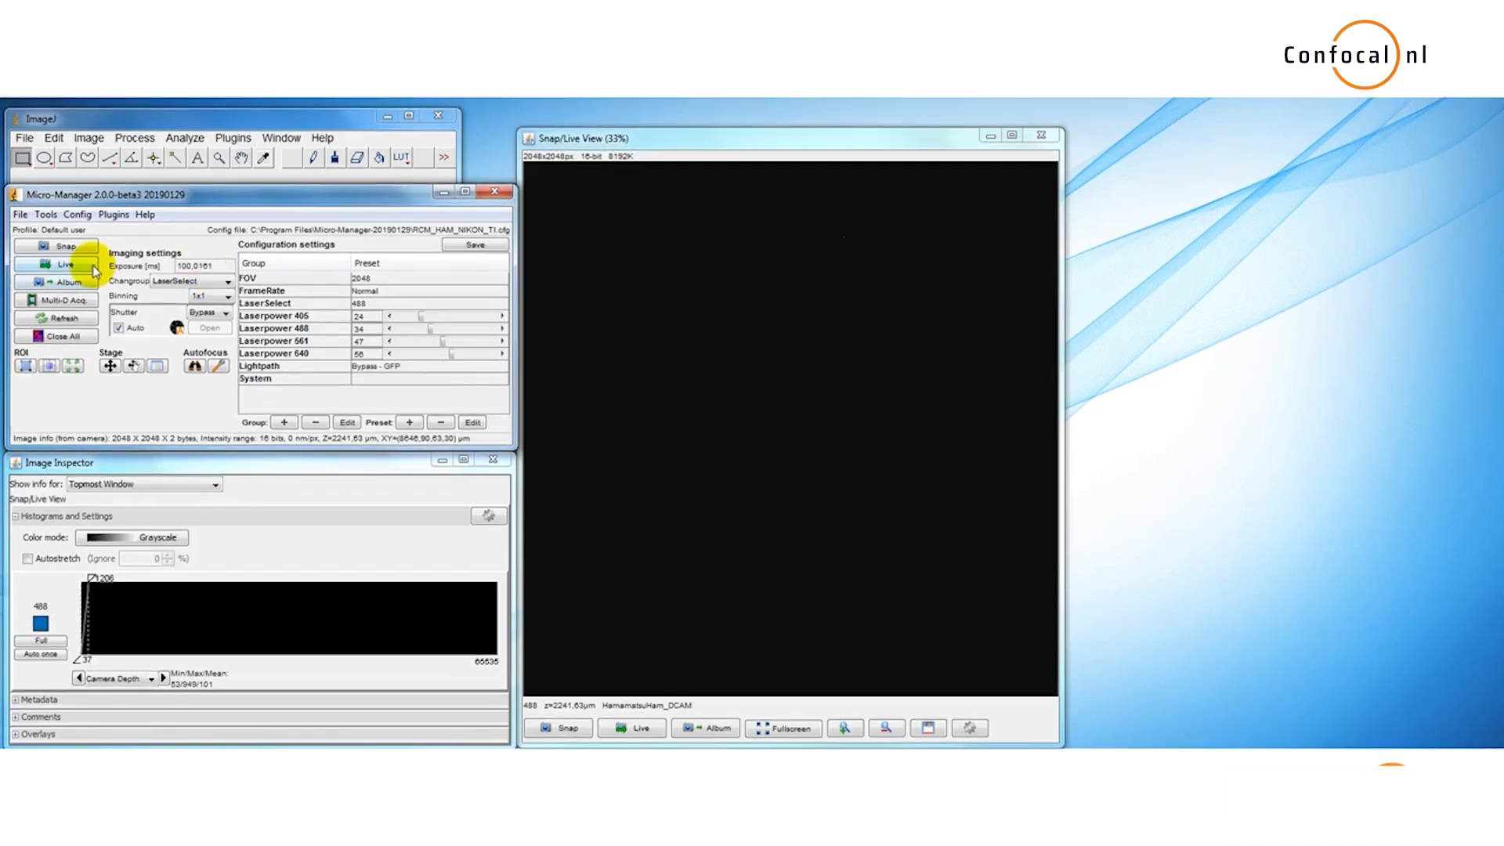
pyautogui.click(91, 284)
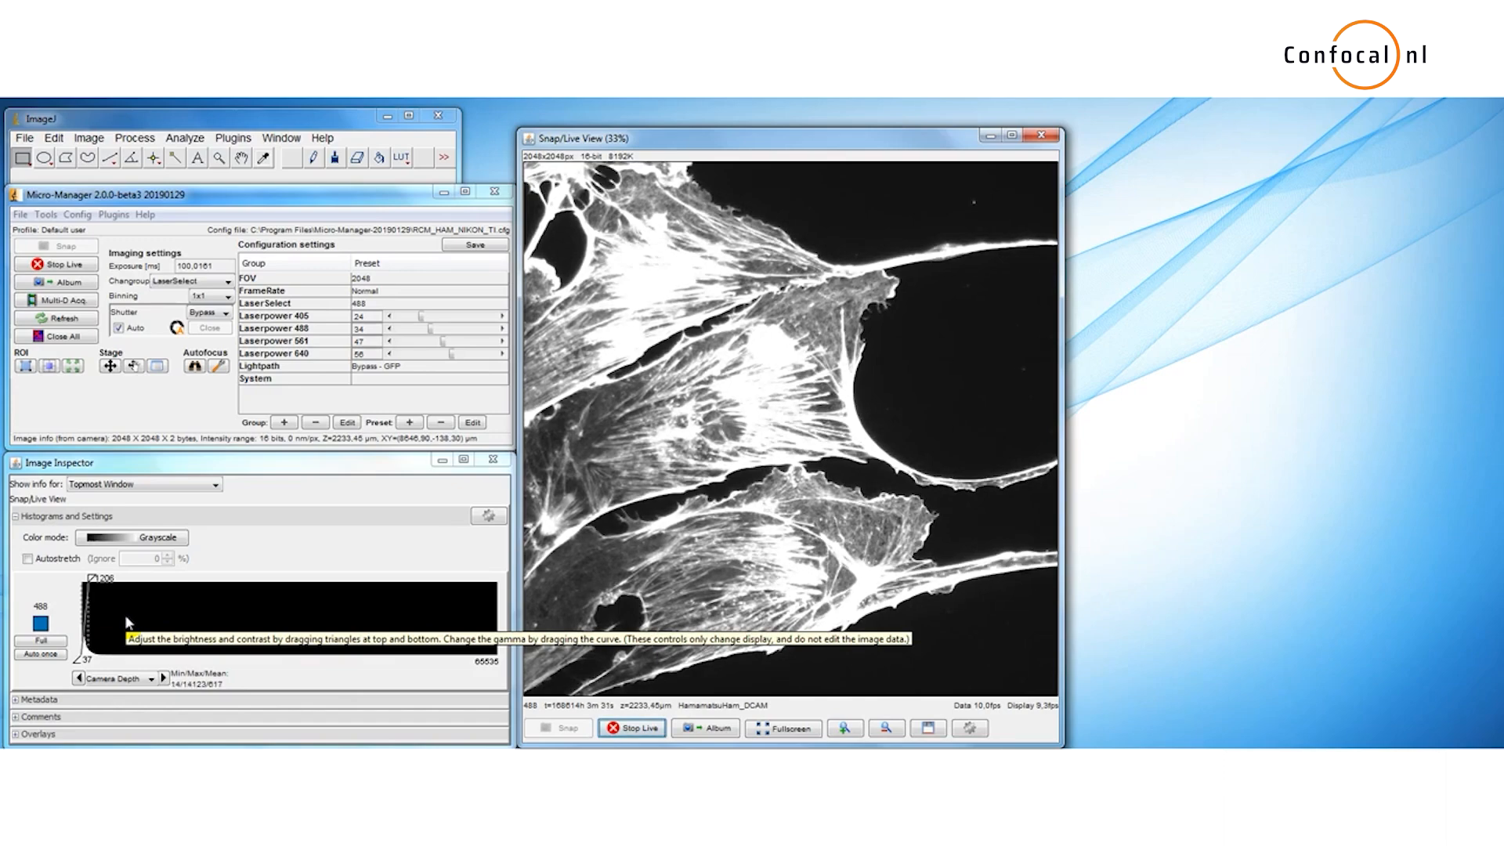
# Step: Turn on Autostretch in the inspector and stop live imaging
pyautogui.click(28, 559)
pyautogui.click(60, 265)
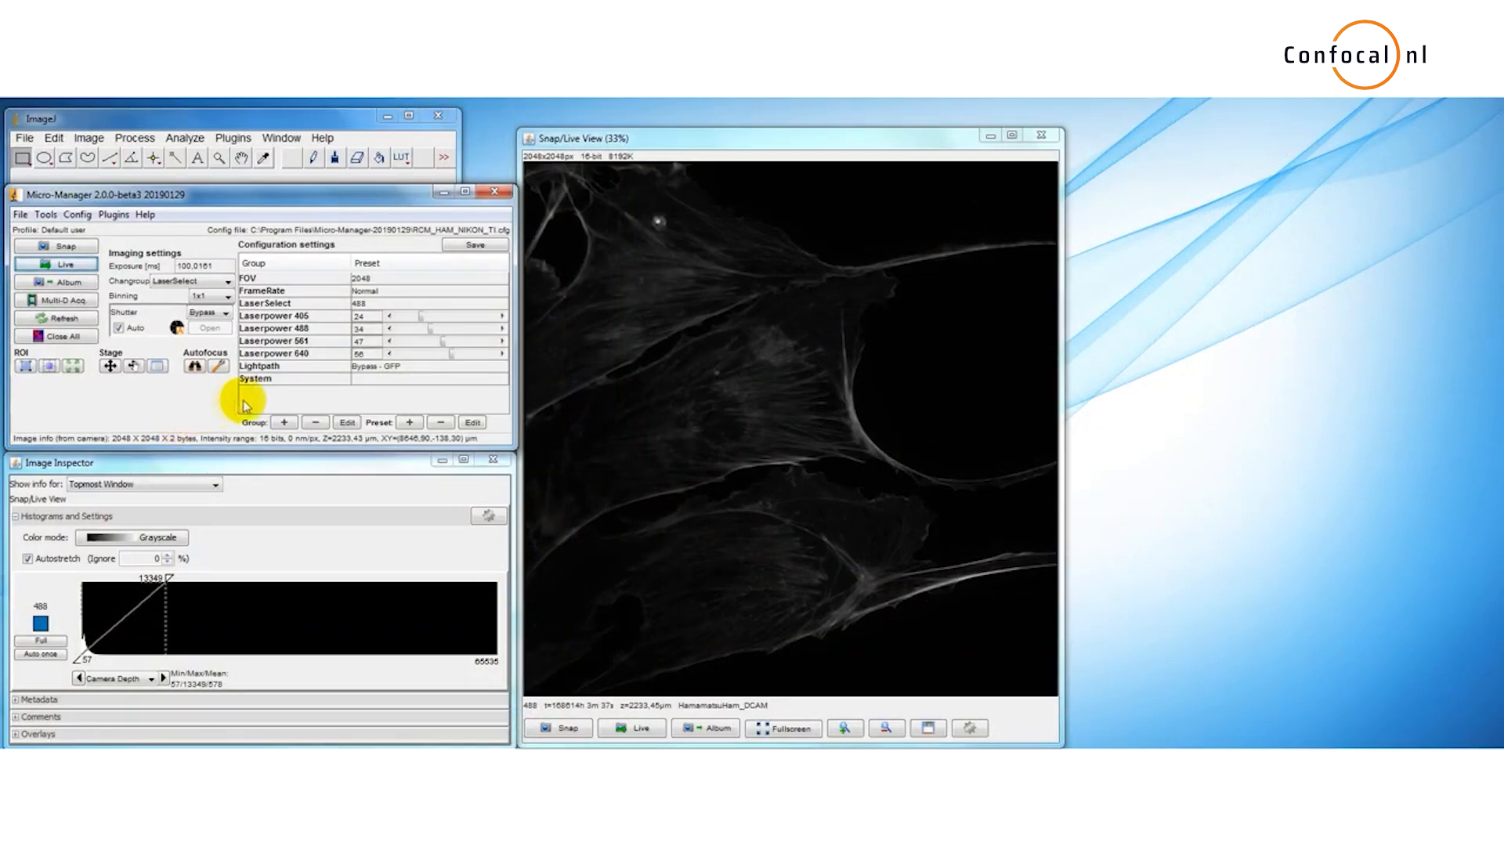
# Step: Switch the Lightpath preset to RCM and snap a new image
pyautogui.click(395, 368)
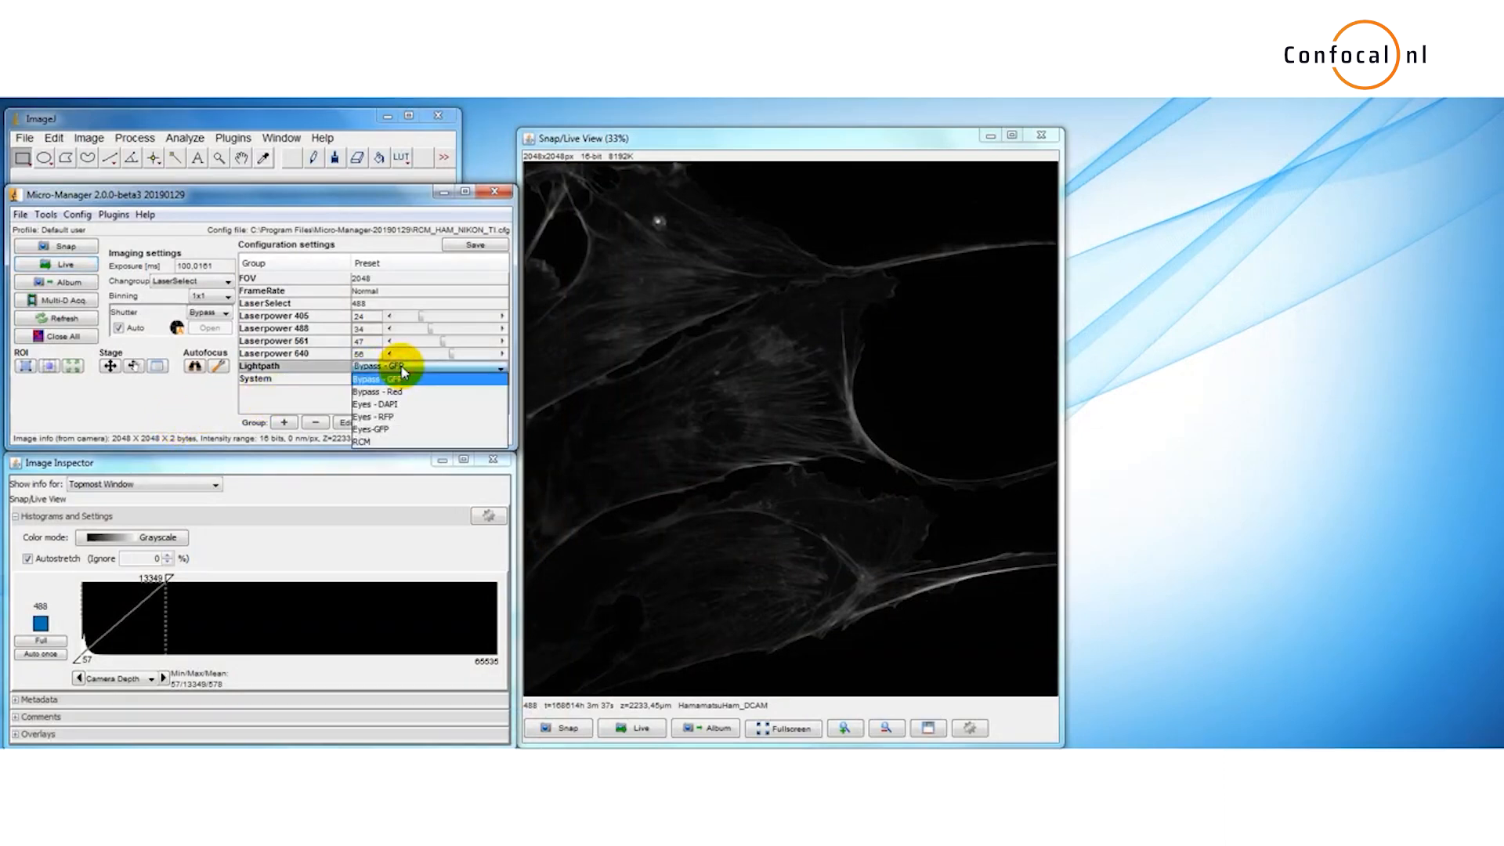
pyautogui.click(387, 443)
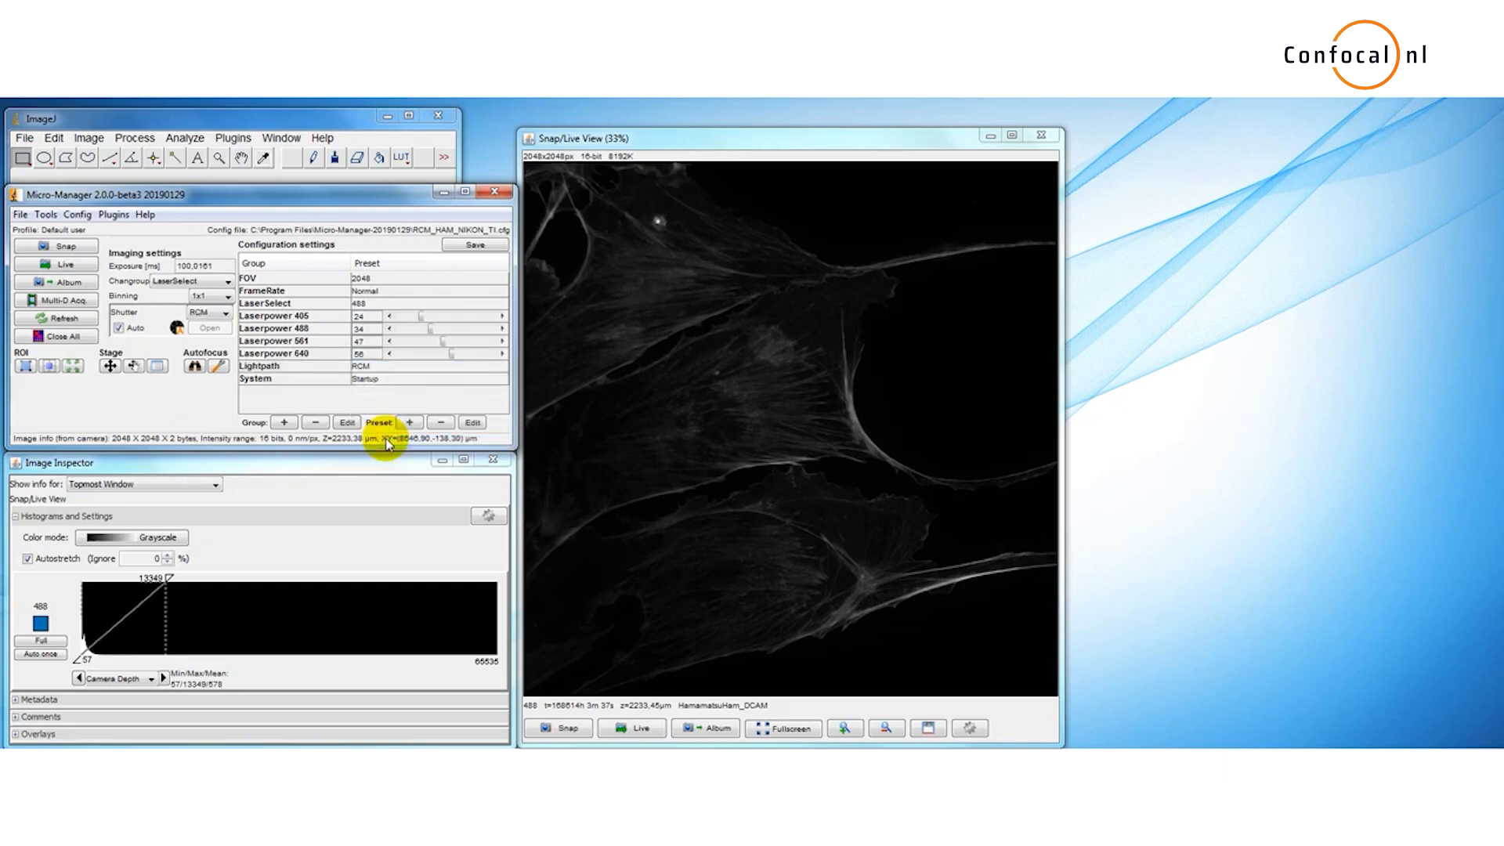
pyautogui.click(92, 248)
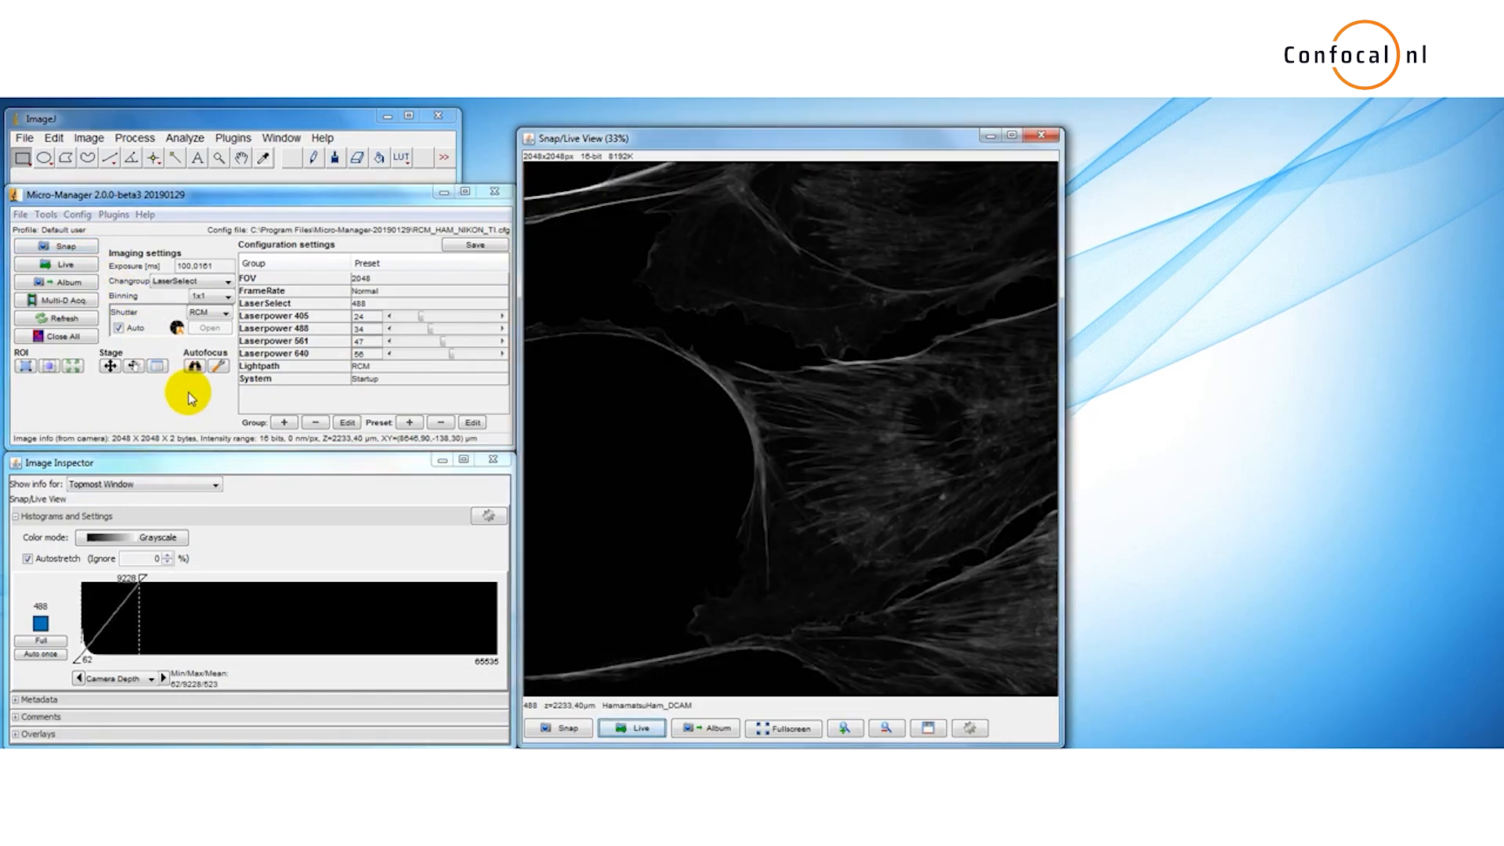
# Step: Set the inspector color mode to Color and lower the display maximum to about 3449
pyautogui.click(121, 537)
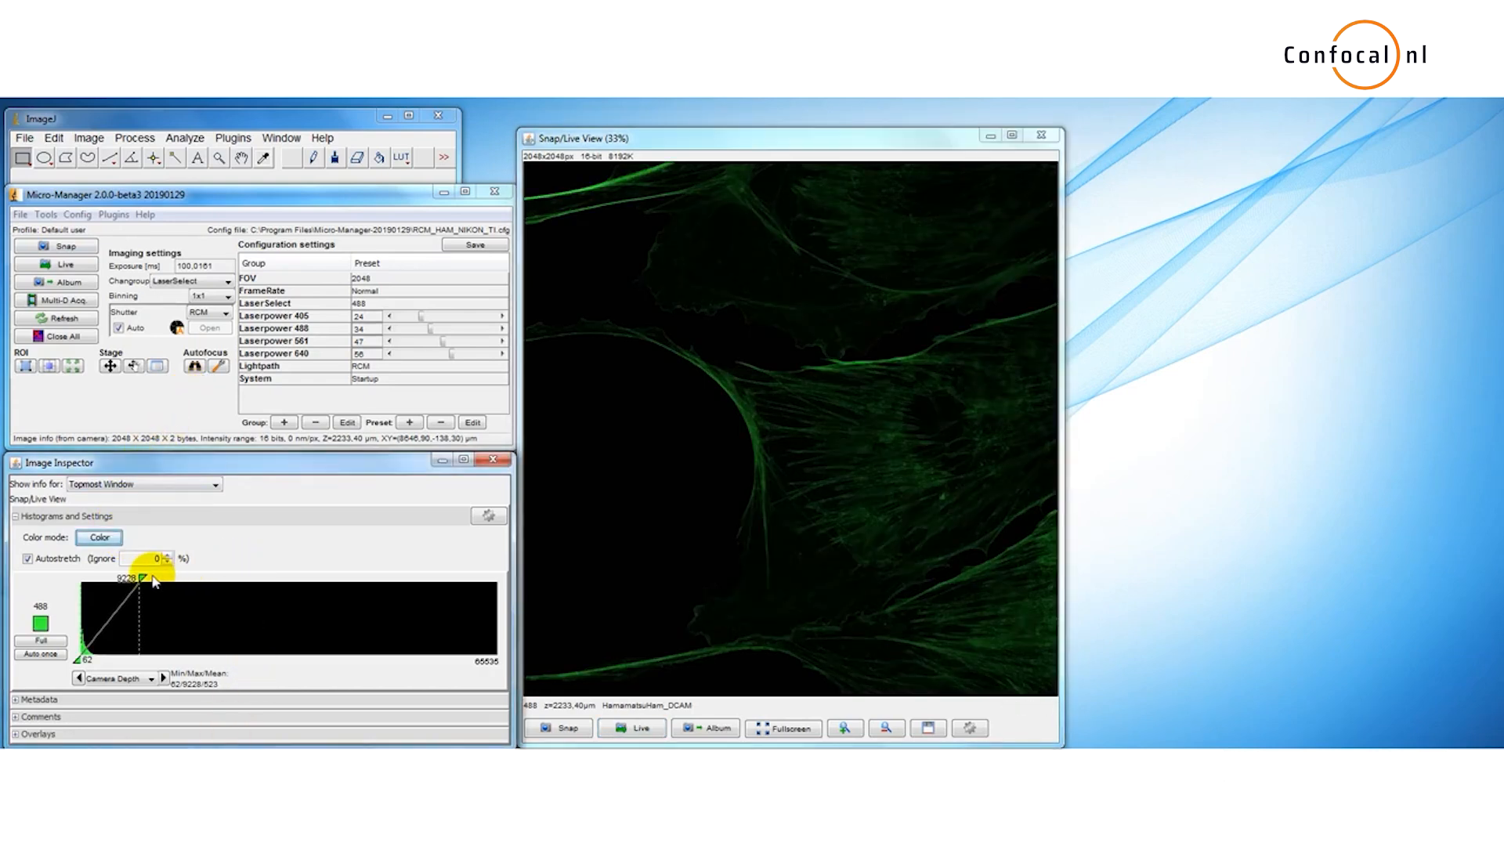
pyautogui.moveTo(142, 578); pyautogui.dragTo(104, 581)
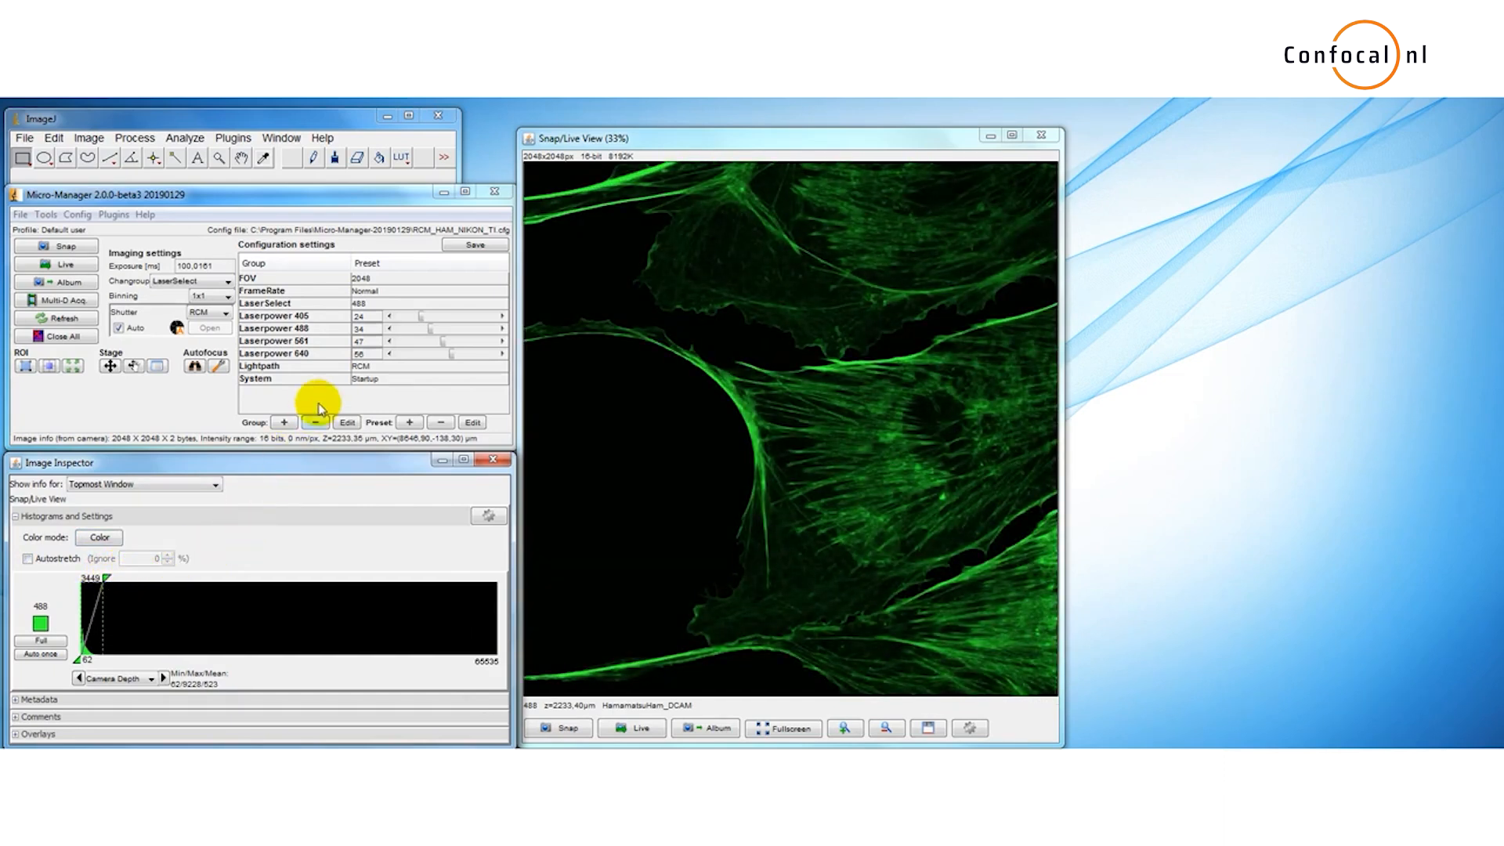
# Step: Switch the laser selection to 561, set the 561 laser power to 36, and snap an image
pyautogui.click(369, 303)
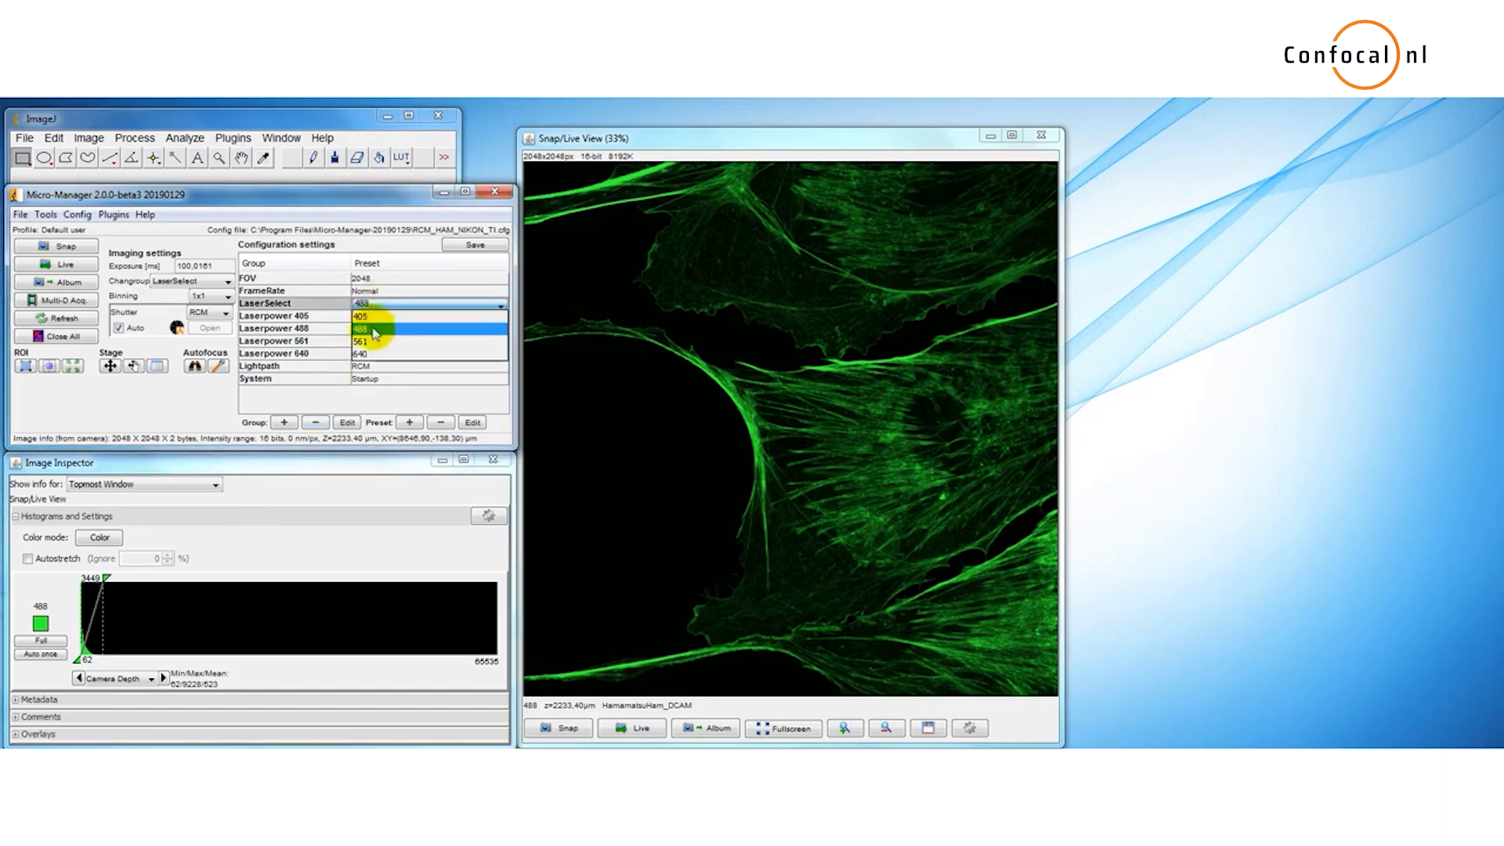
pyautogui.click(374, 342)
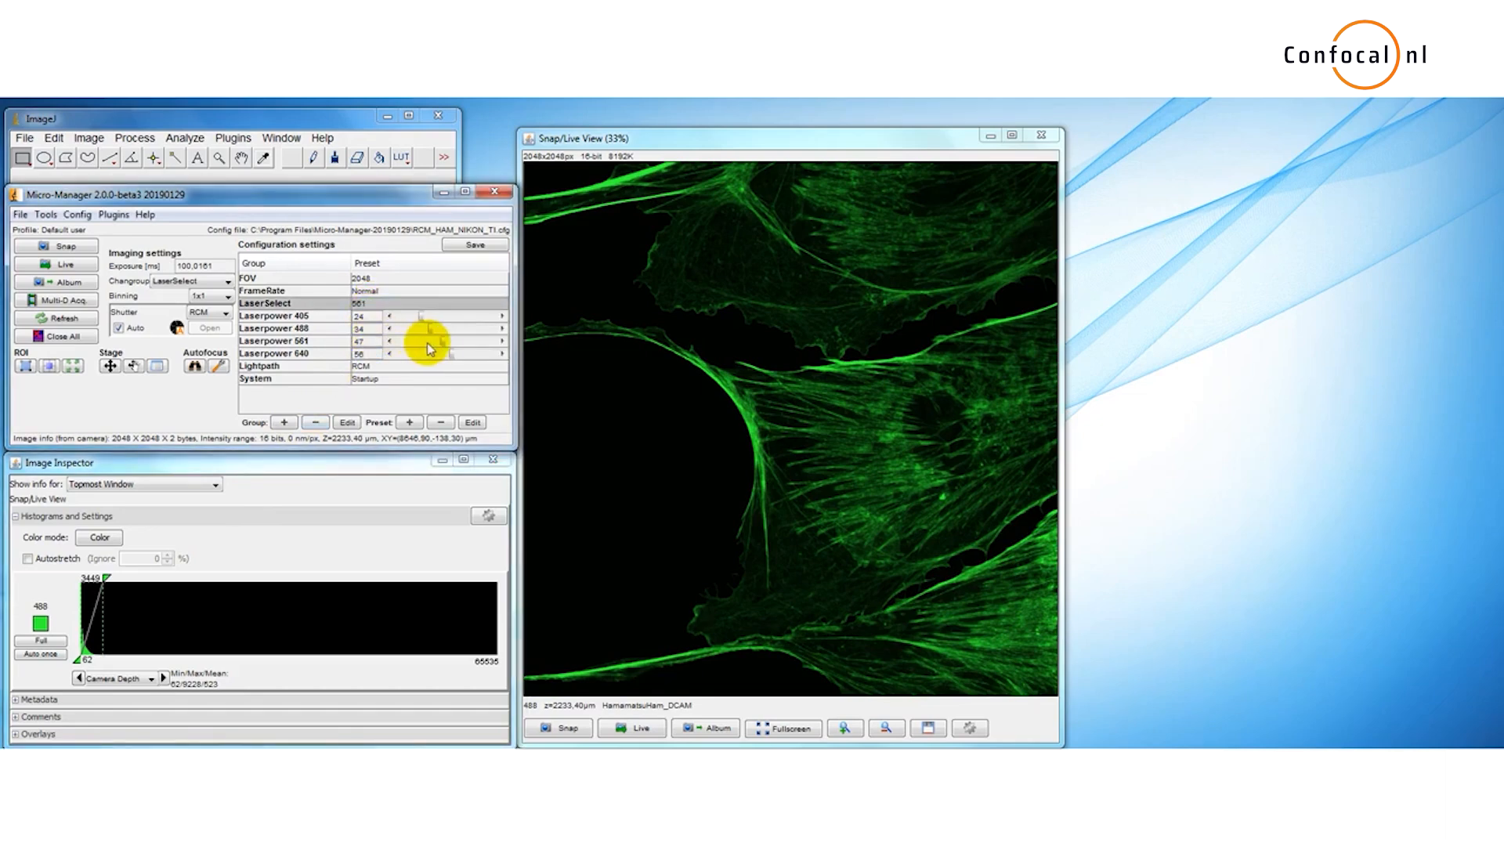
pyautogui.moveTo(443, 342); pyautogui.dragTo(435, 346)
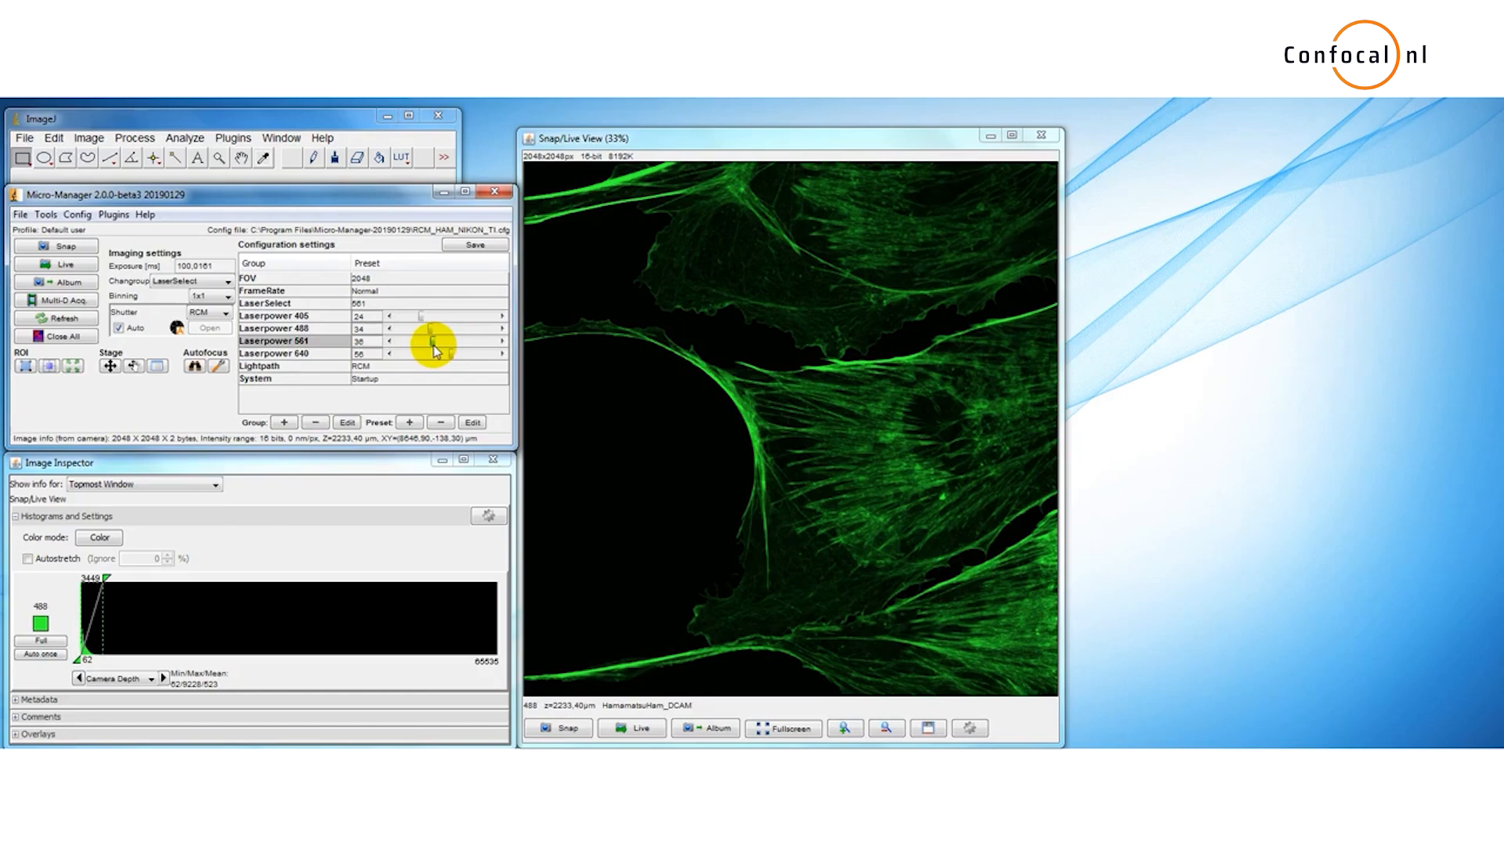
pyautogui.click(73, 246)
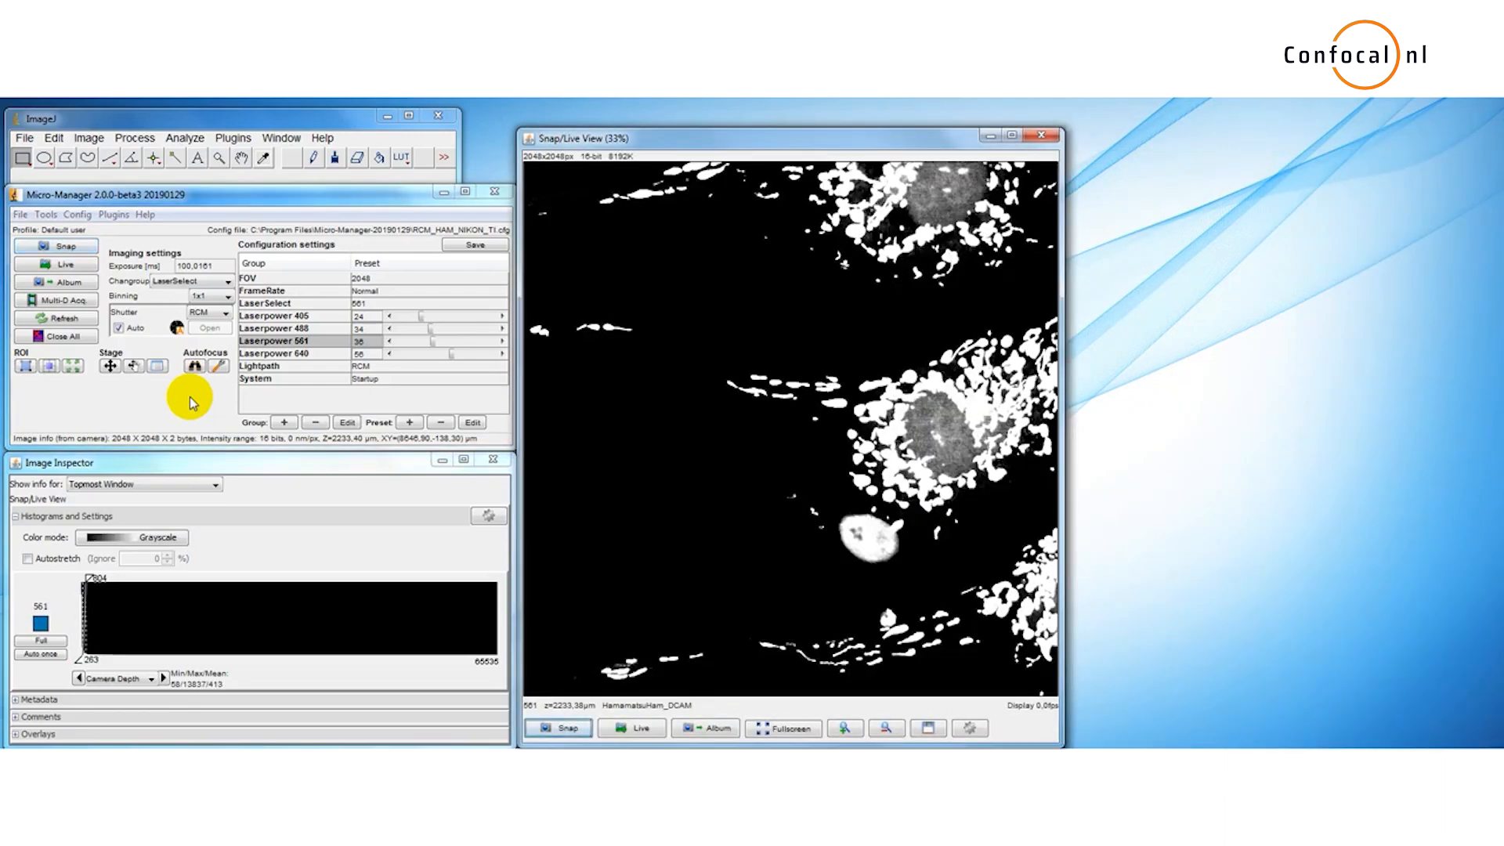
# Step: Enable Autostretch and display the 561 channel in red using the Color mode
pyautogui.click(79, 561)
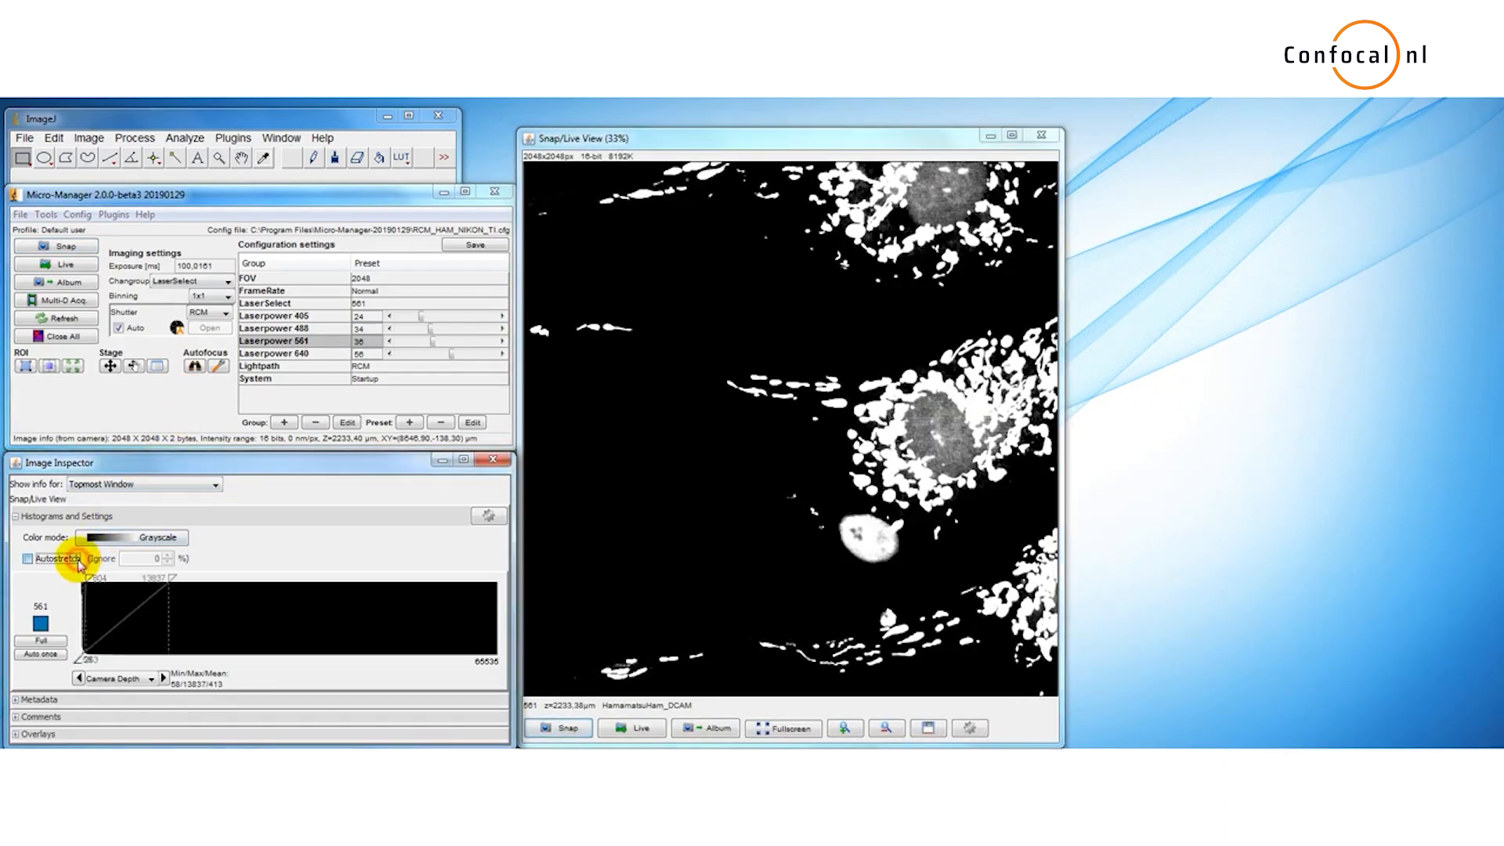
pyautogui.click(42, 622)
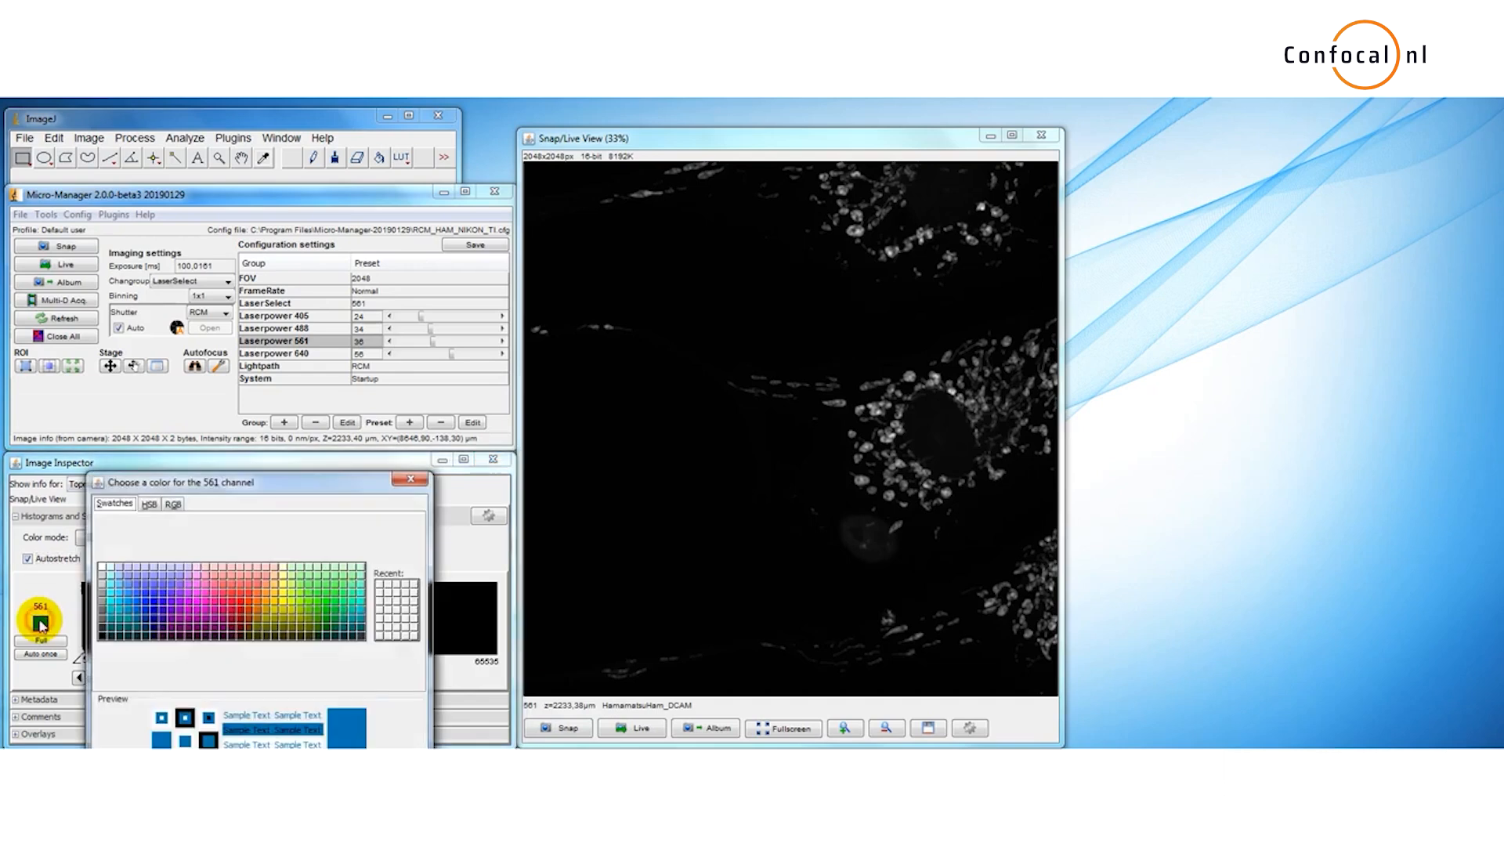
pyautogui.click(241, 610)
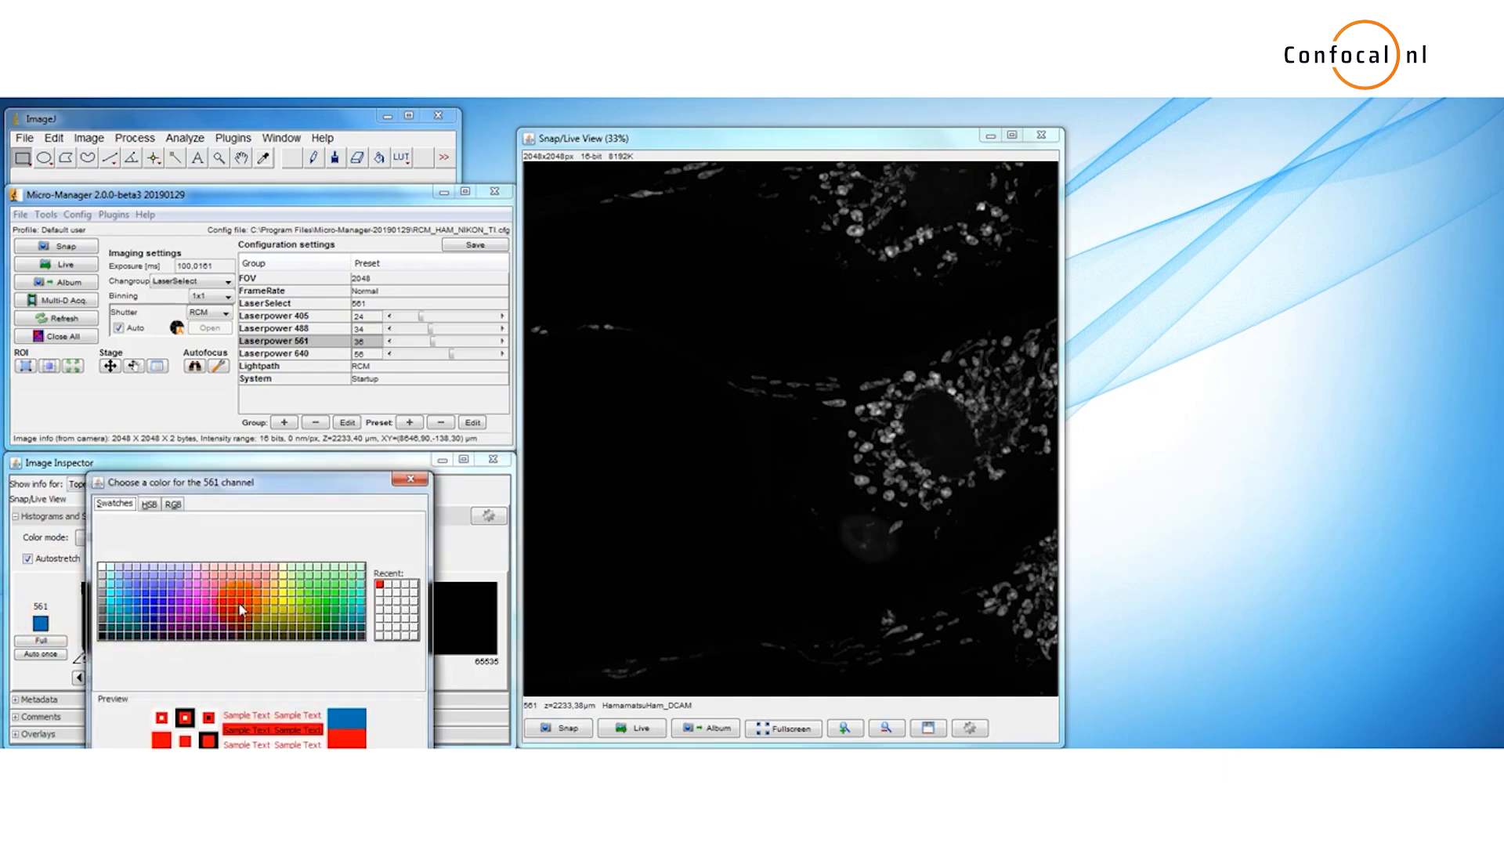
pyautogui.click(203, 782)
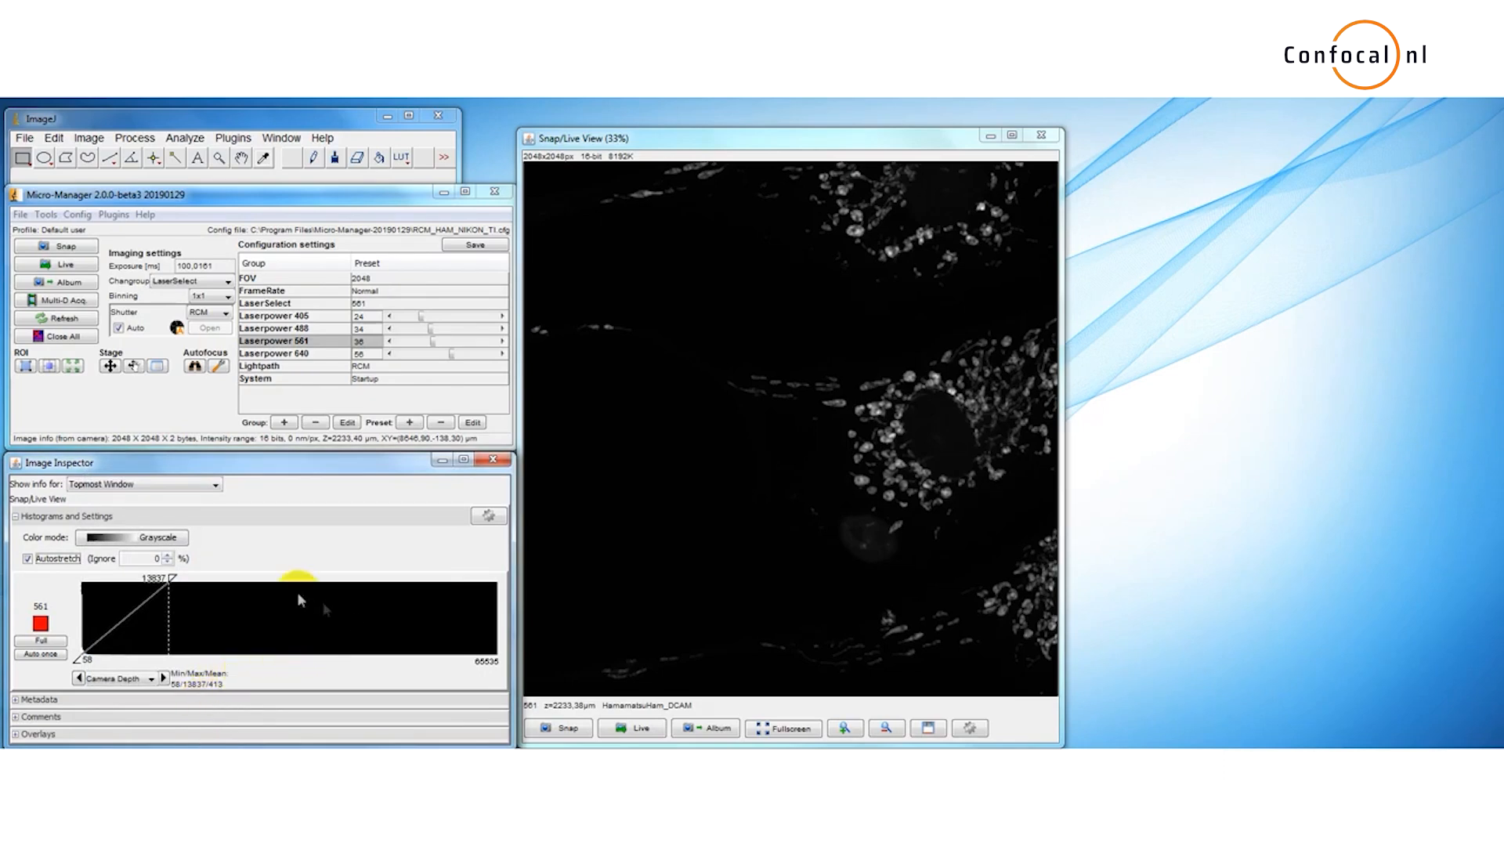
pyautogui.click(176, 540)
pyautogui.click(175, 540)
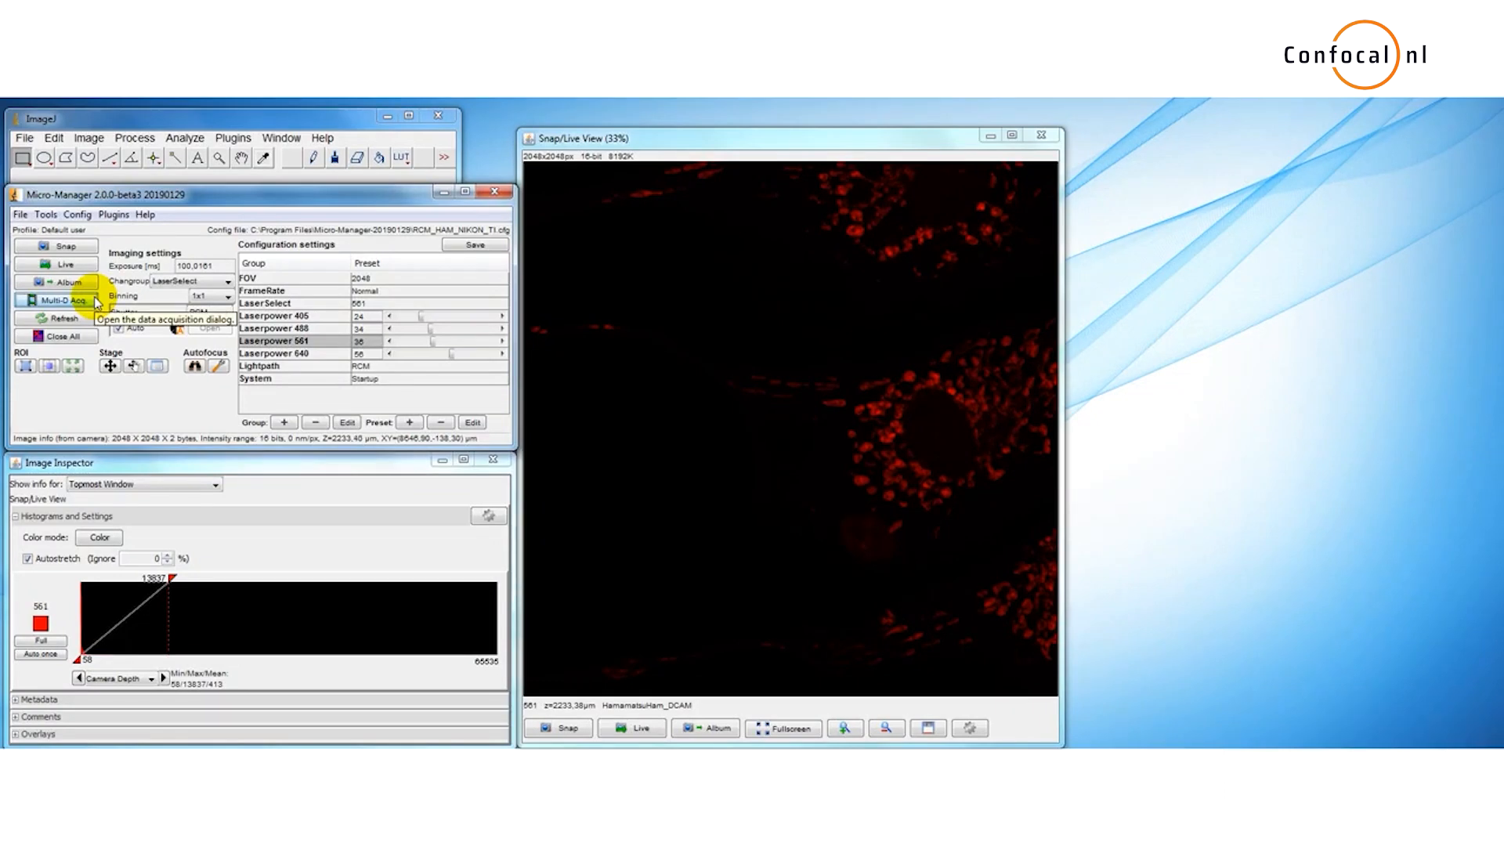
# Step: Open the multi-dimensional acquisition dialog and enable Z-stacks with absolute Z positions
pyautogui.click(62, 300)
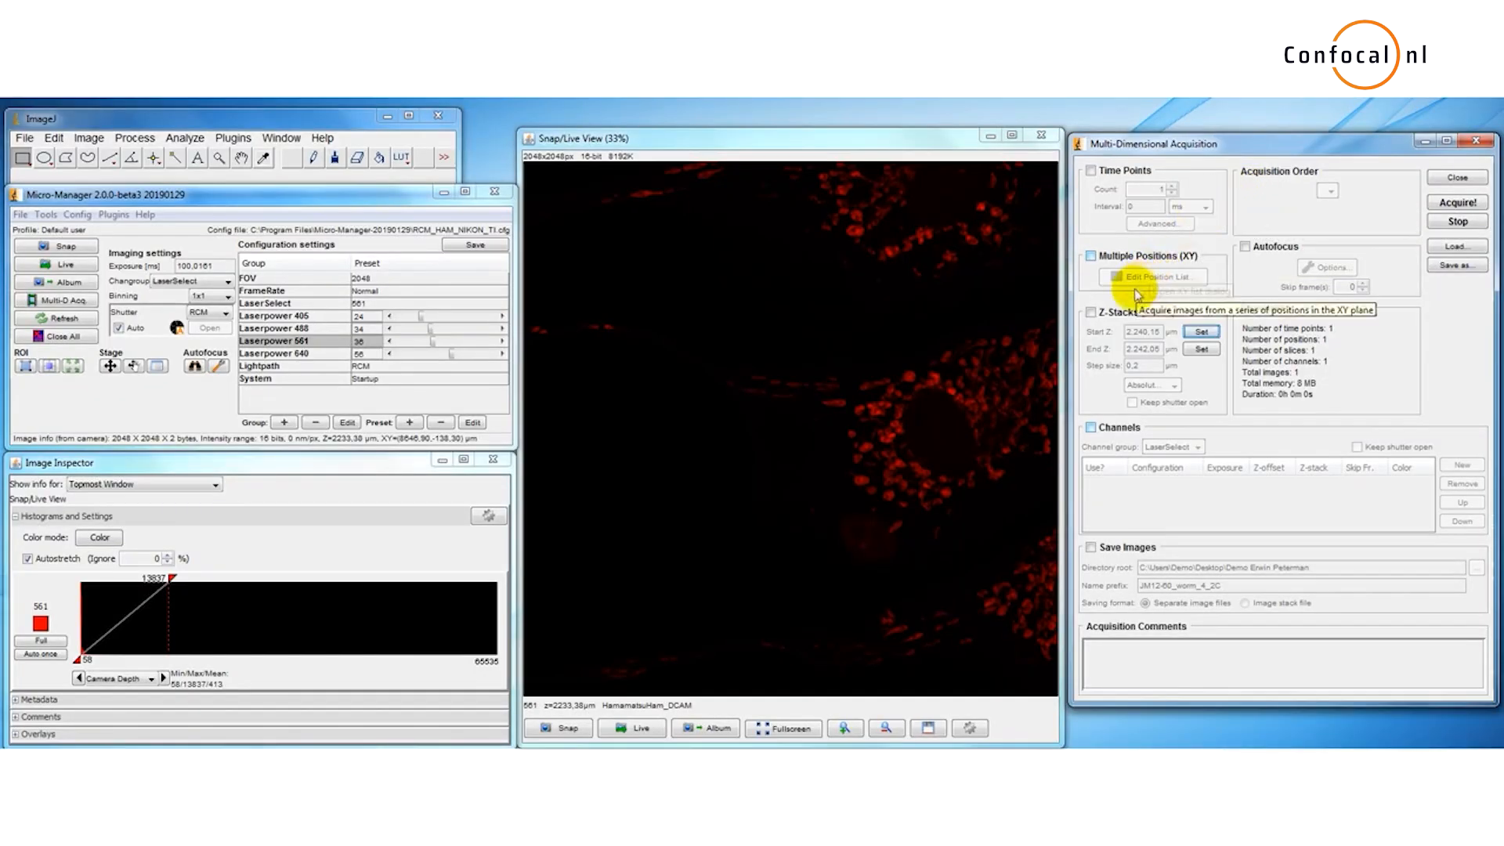
pyautogui.click(1091, 313)
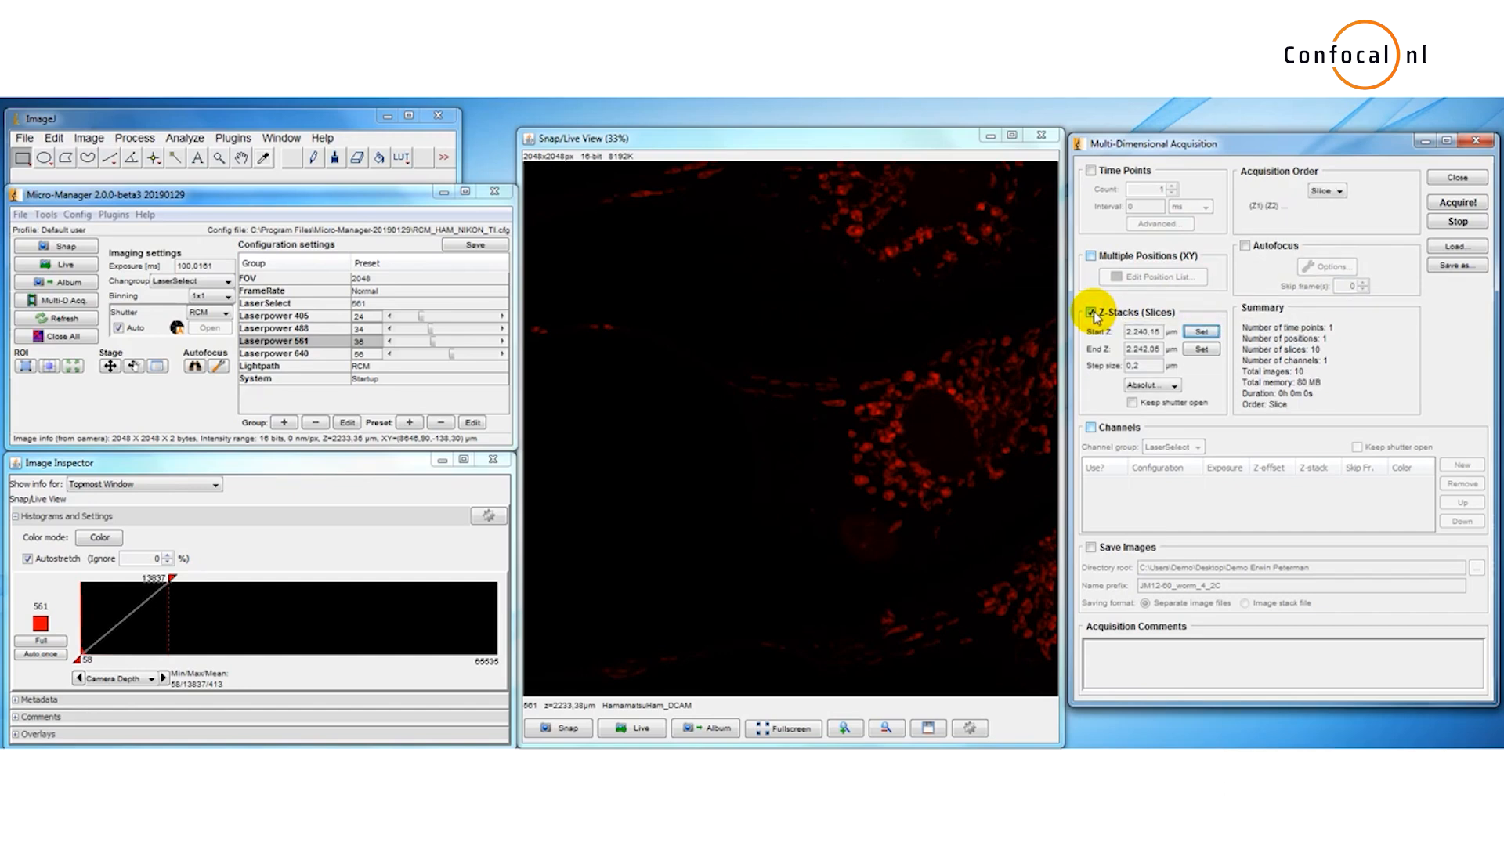
pyautogui.click(1172, 386)
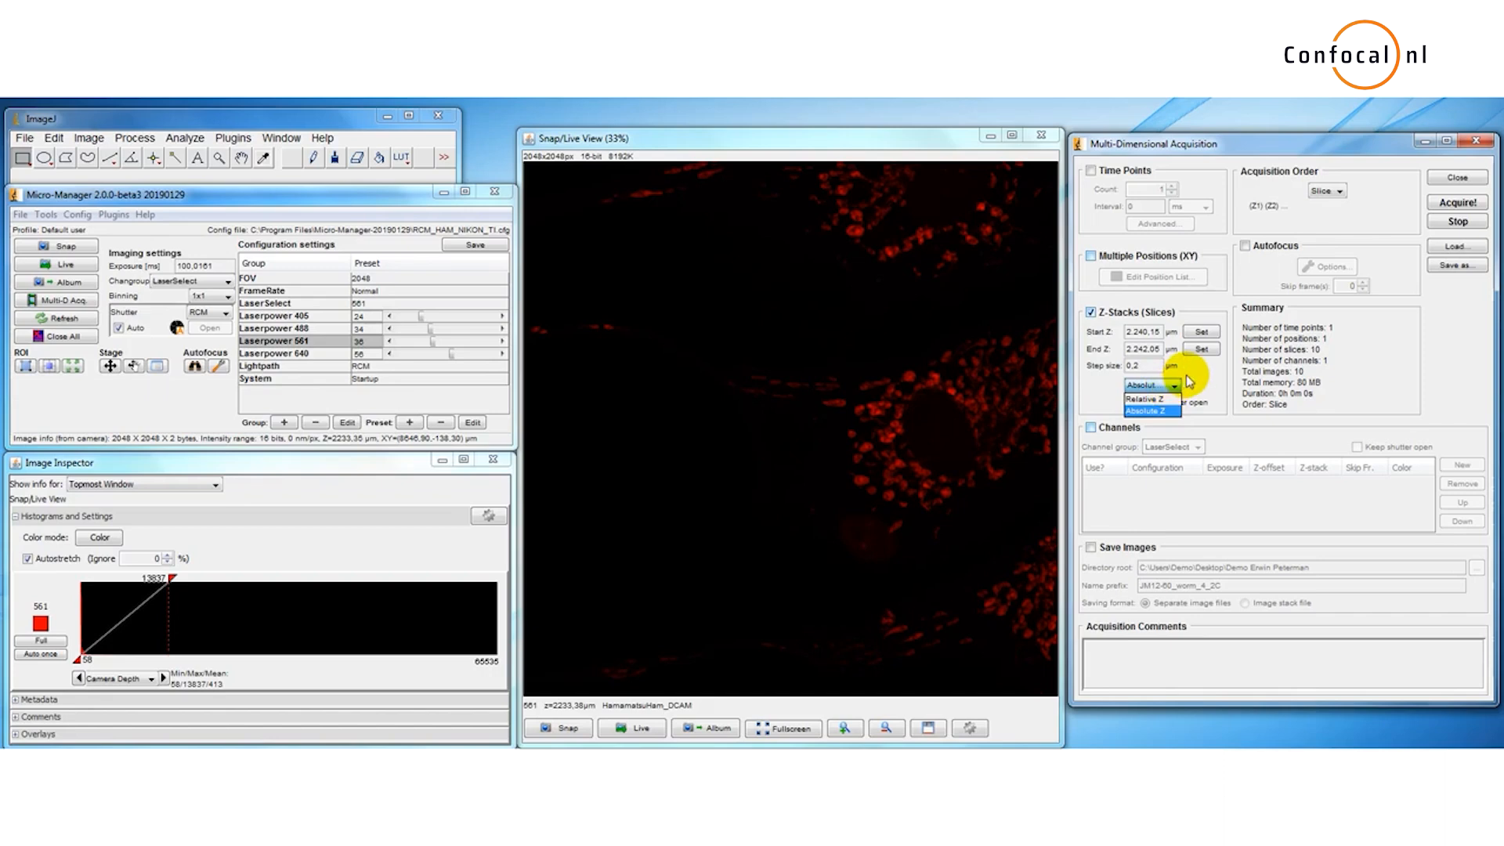
pyautogui.click(1185, 382)
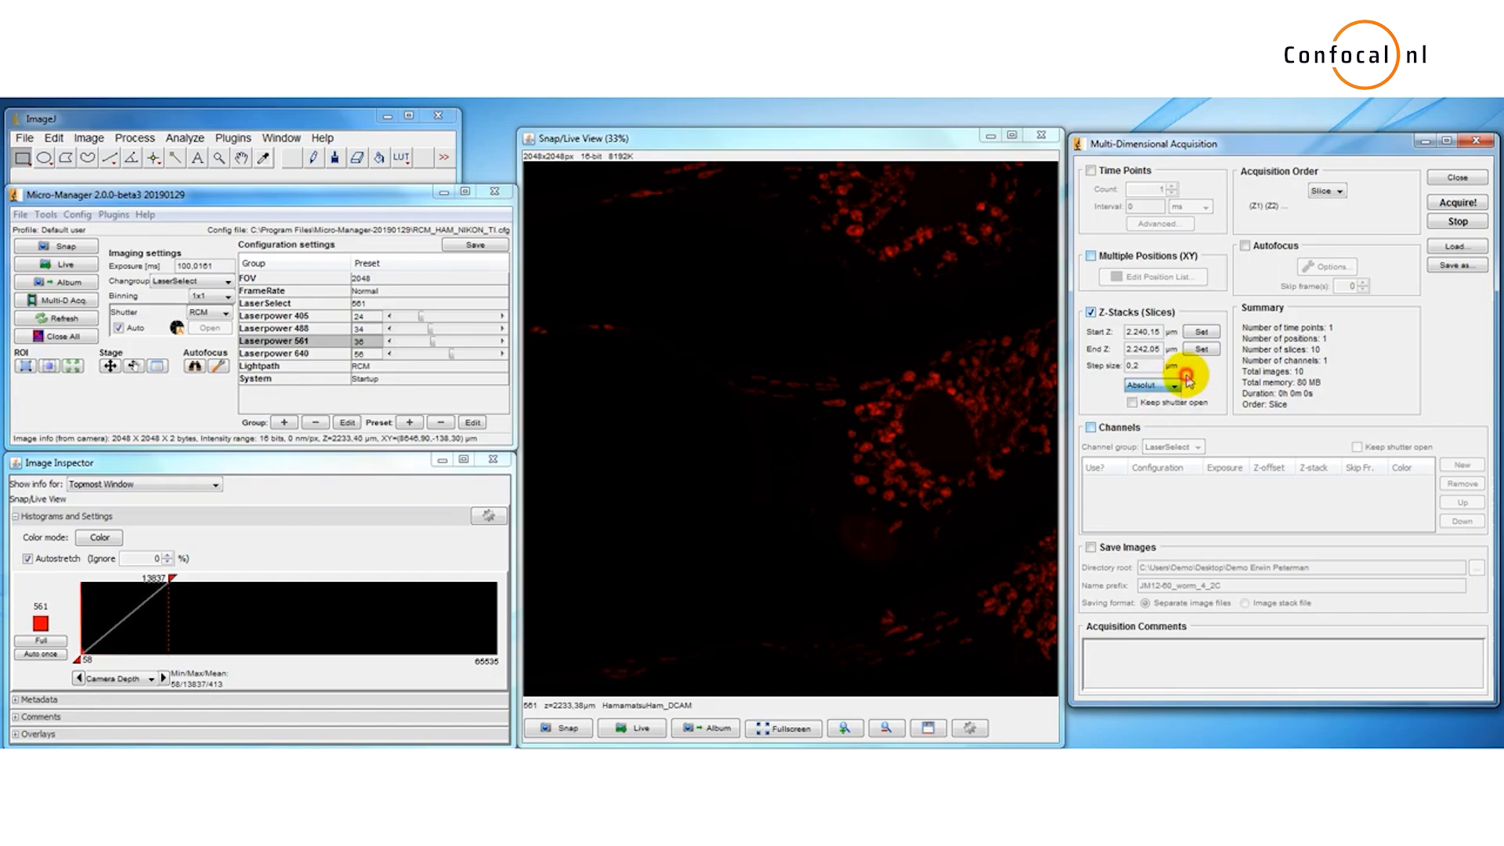
# Step: Switch the Lightpath preset to Bypass - GFP and start live imaging
pyautogui.click(405, 365)
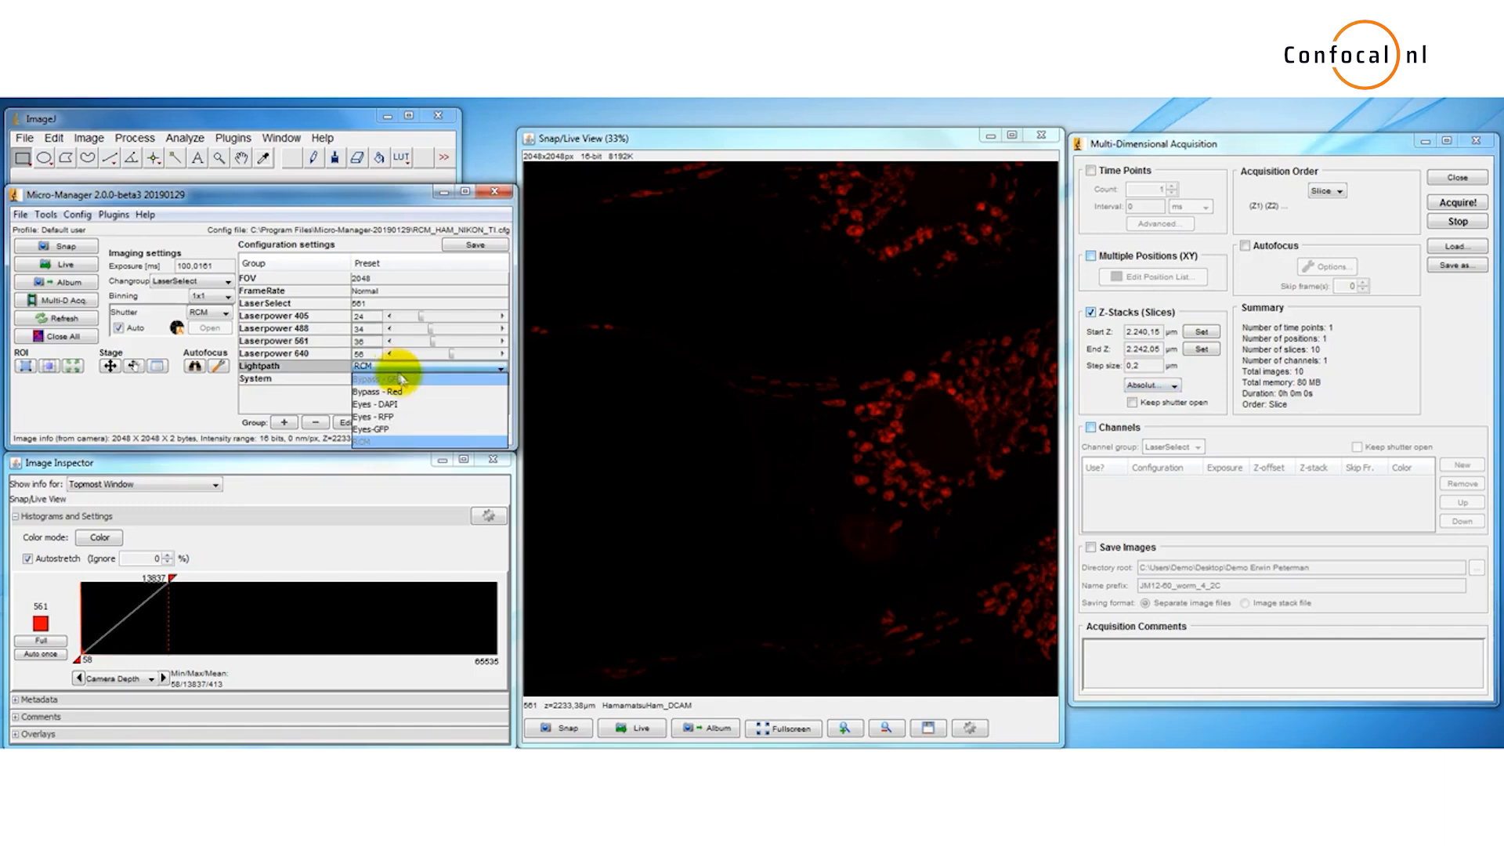
pyautogui.click(408, 381)
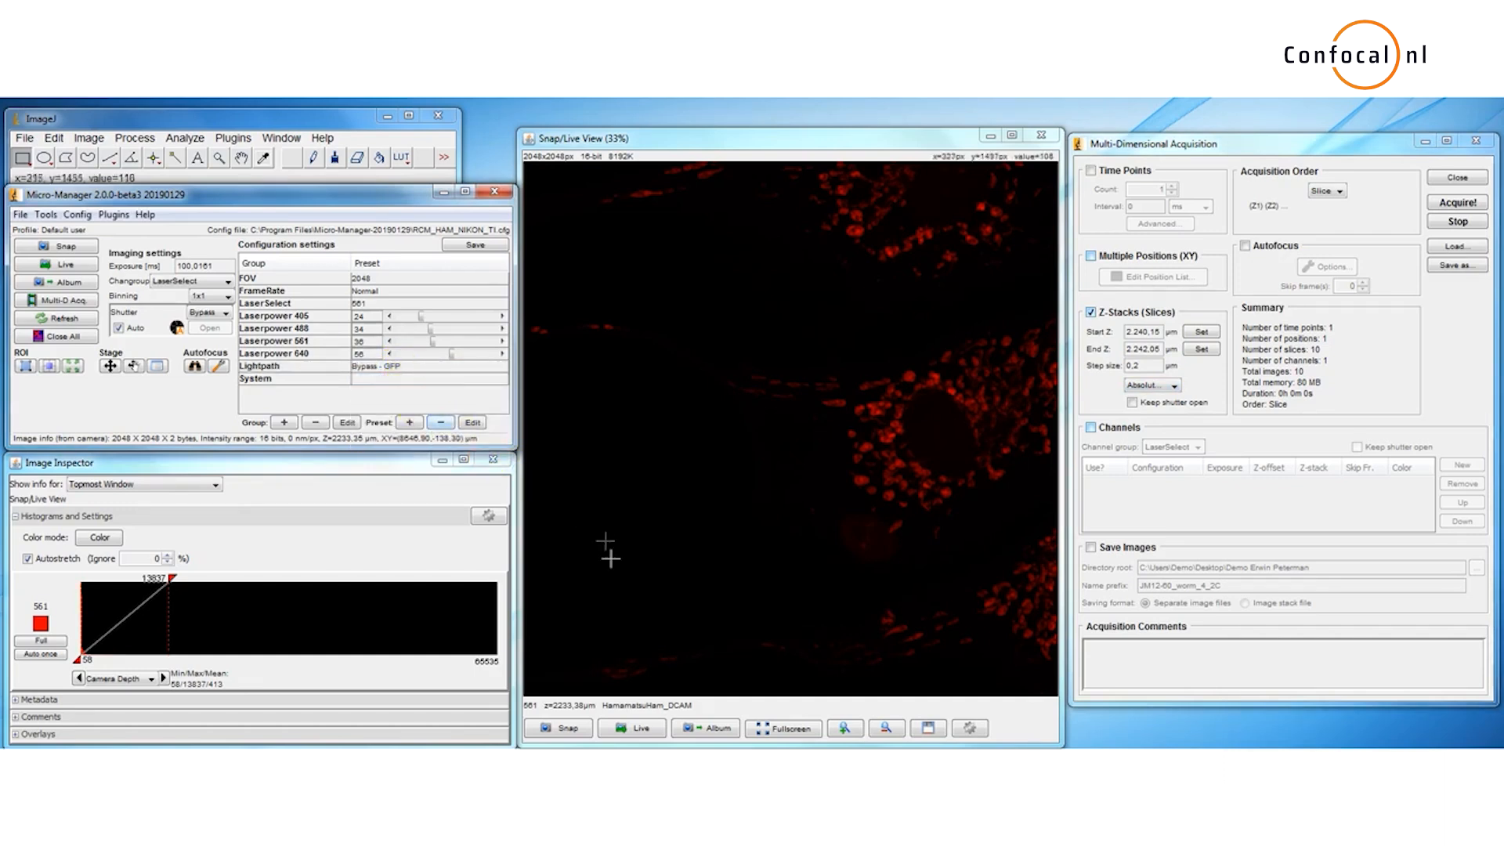
pyautogui.click(655, 728)
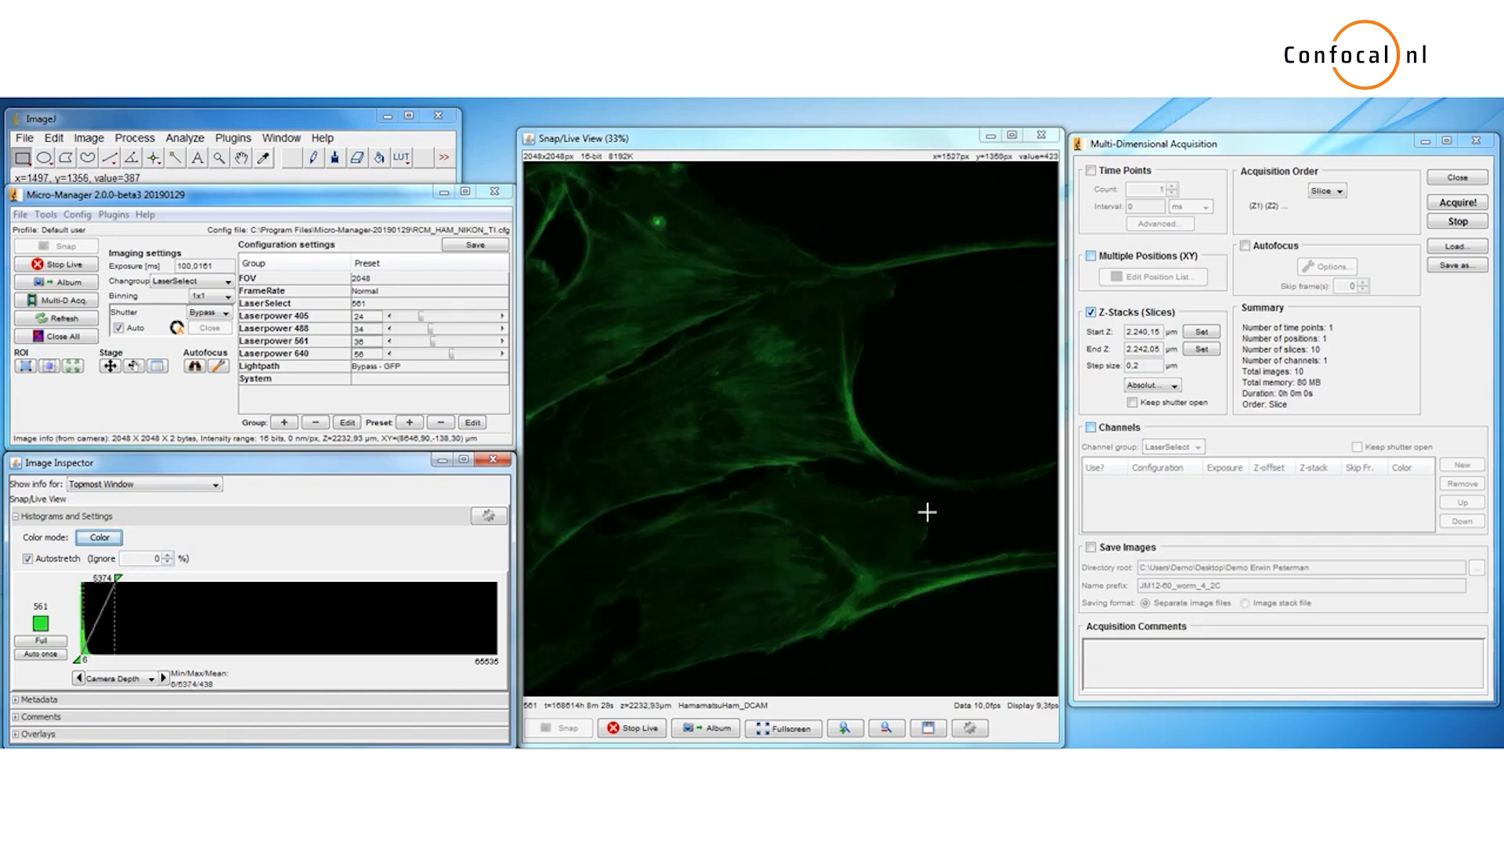
# Step: Set the Z-stack start to 2231.55 µm and end to 2236 µm from the focus positions, and stop live imaging
pyautogui.click(1200, 332)
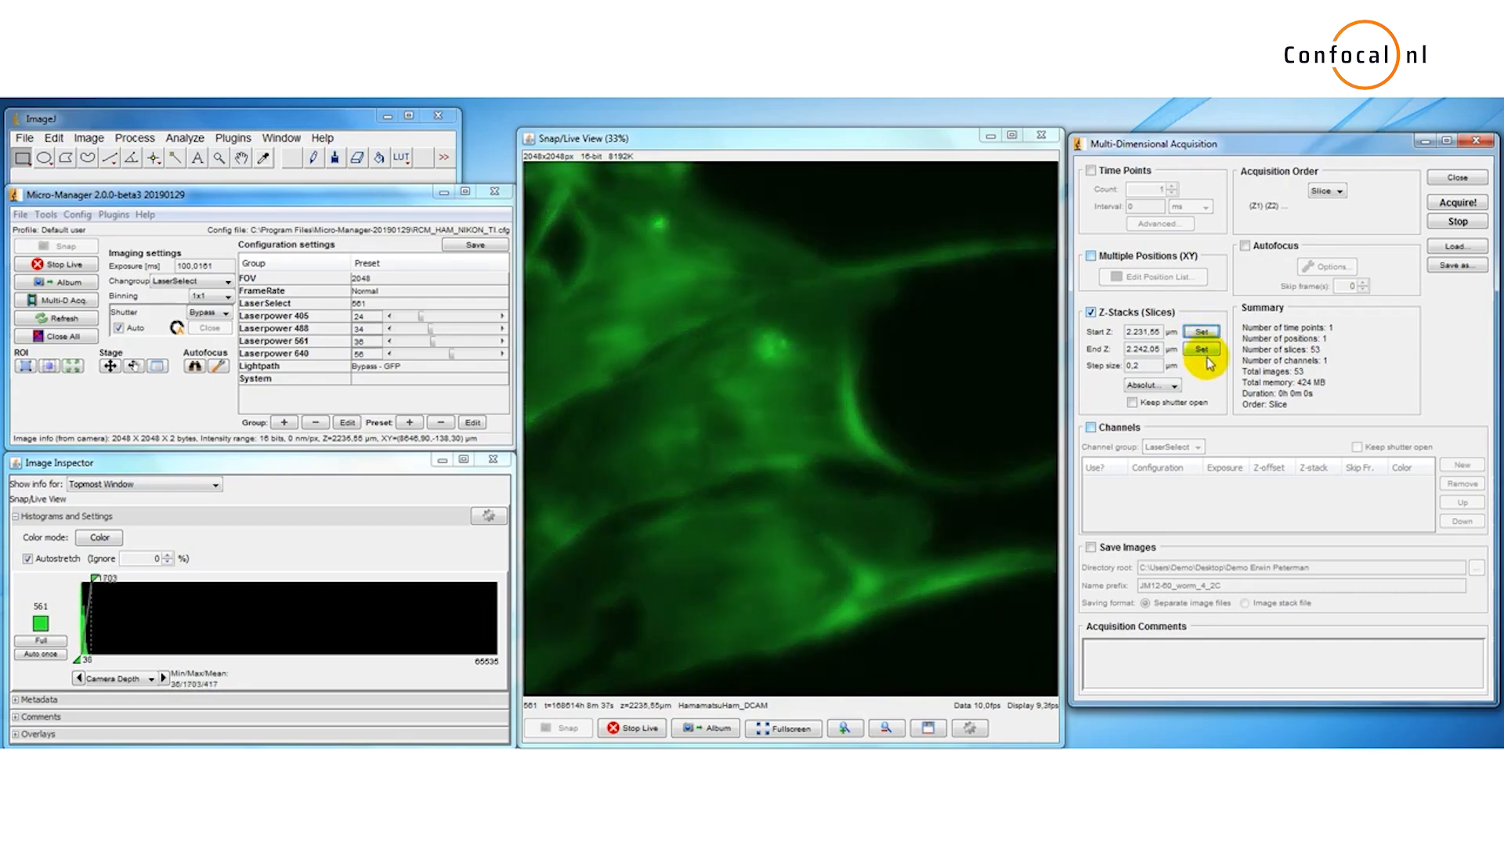
pyautogui.click(1209, 353)
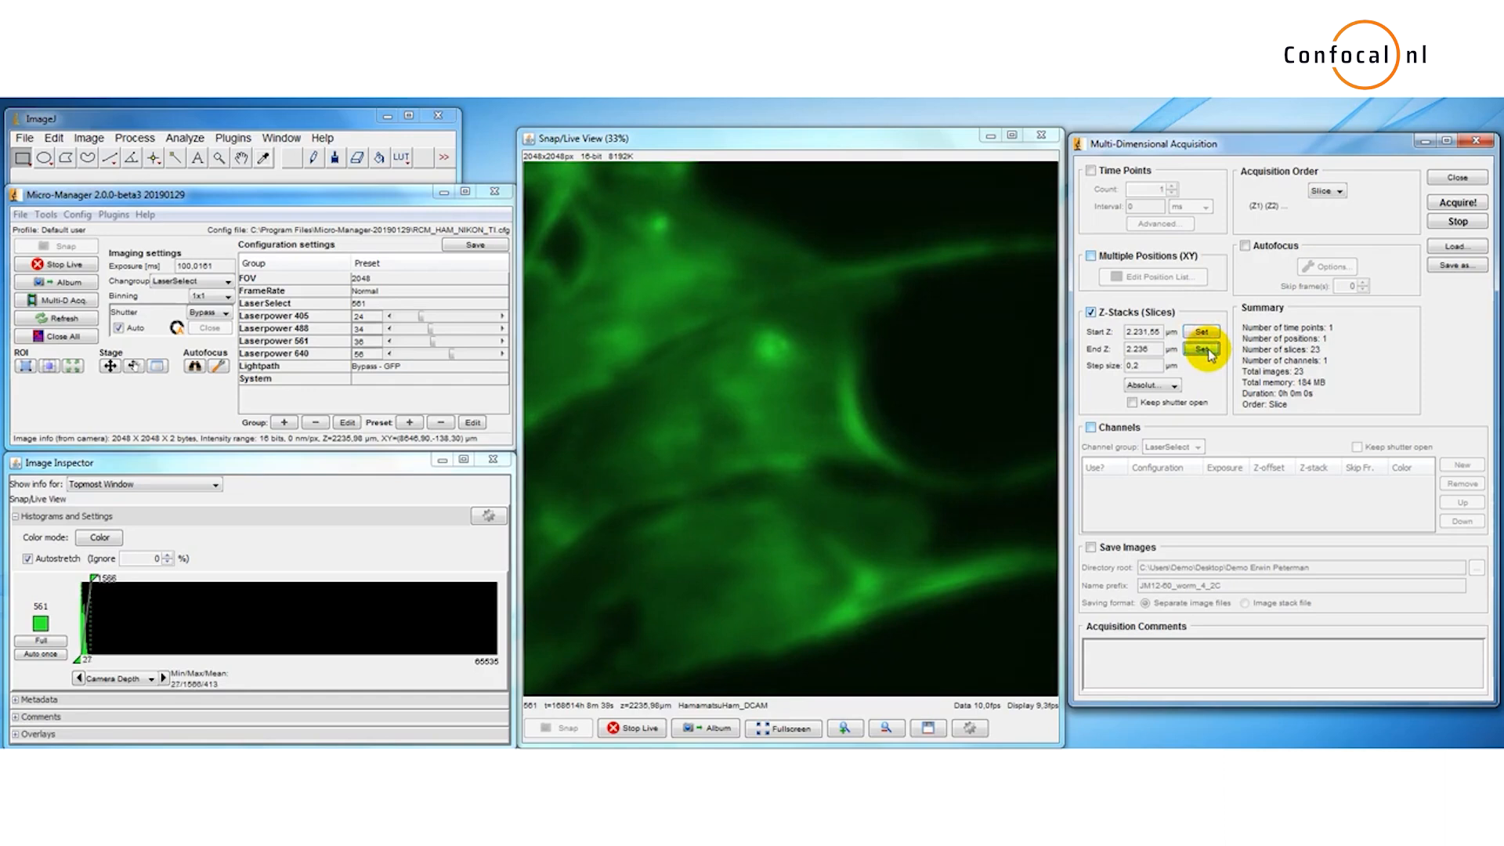
pyautogui.click(657, 725)
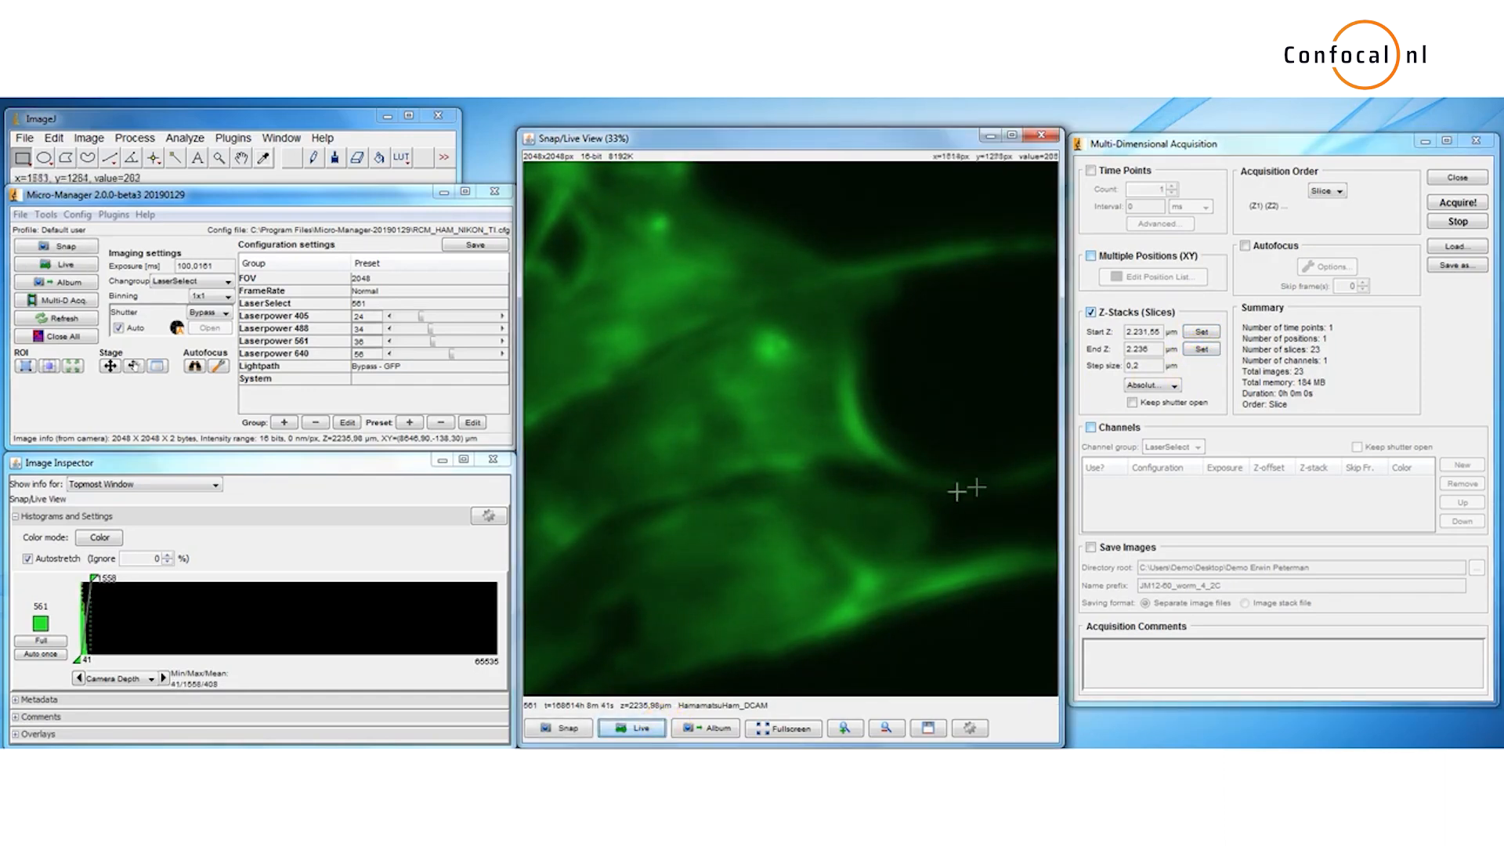
# Step: Switch the Lightpath preset back to RCM and acquire the Z-stack
pyautogui.click(394, 366)
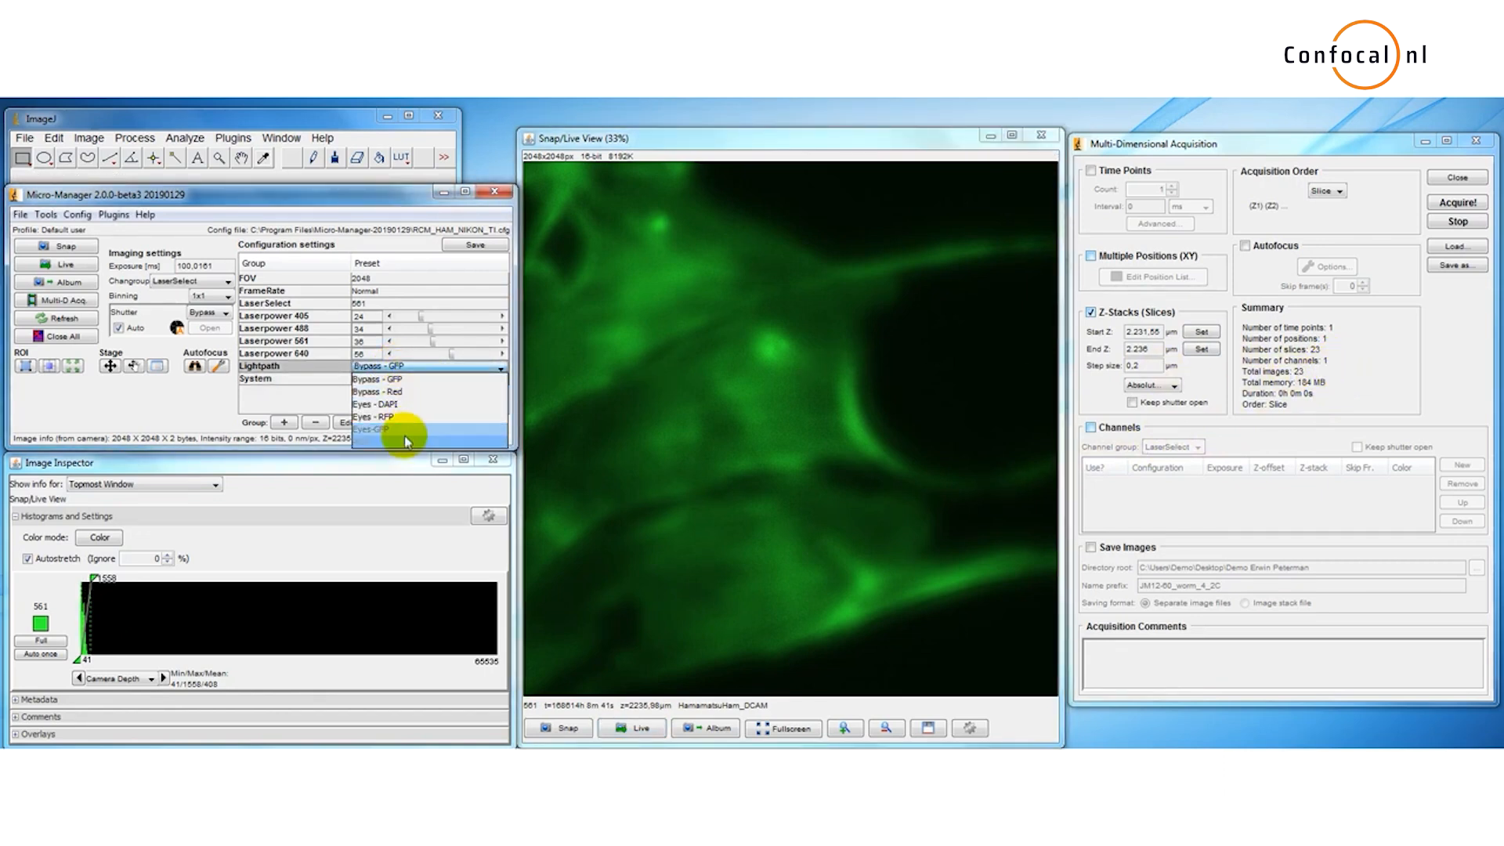
pyautogui.click(406, 444)
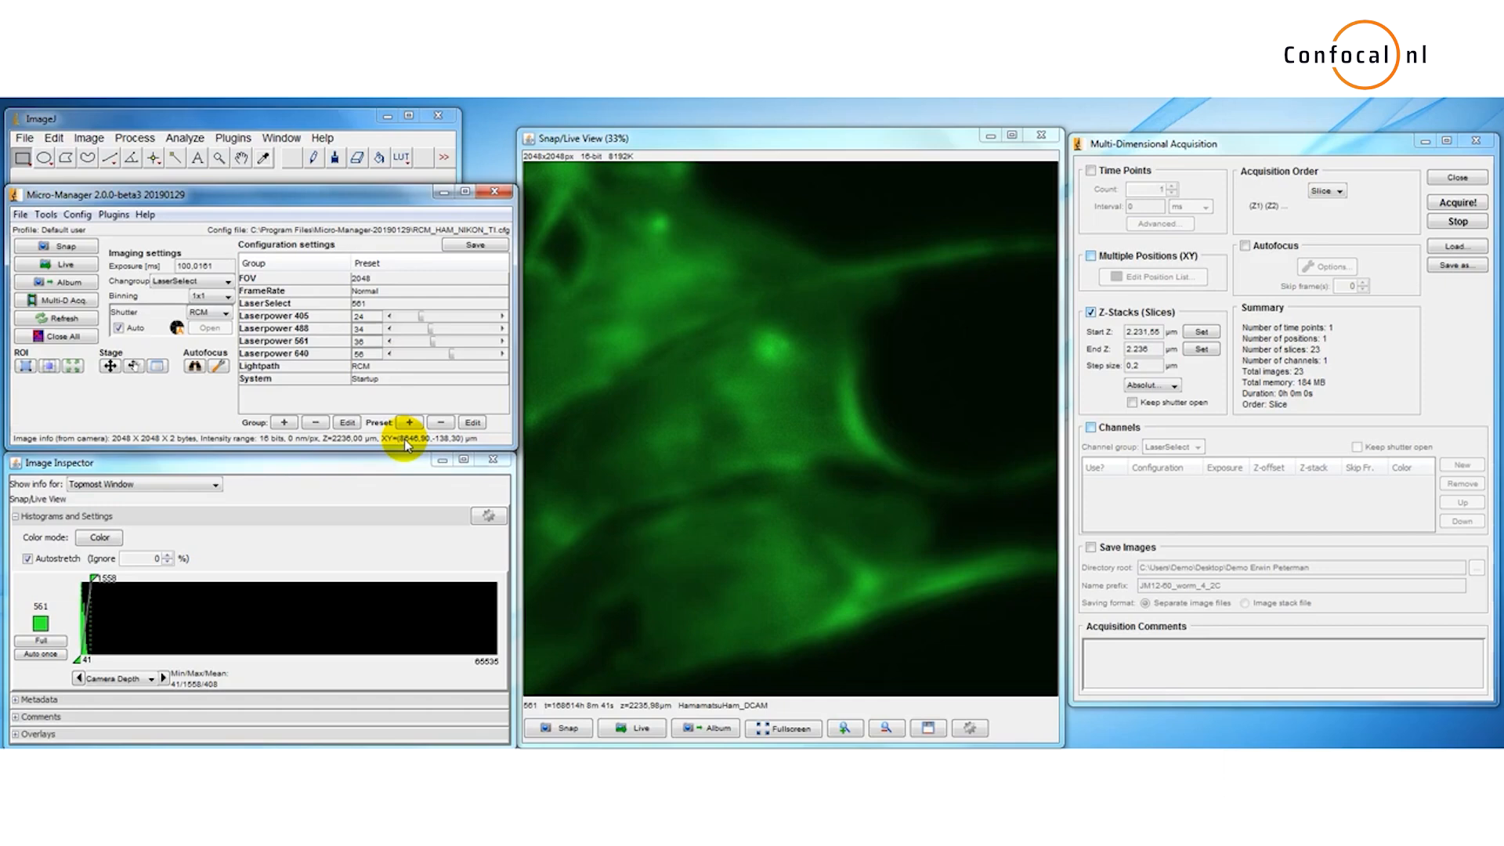
pyautogui.click(1457, 202)
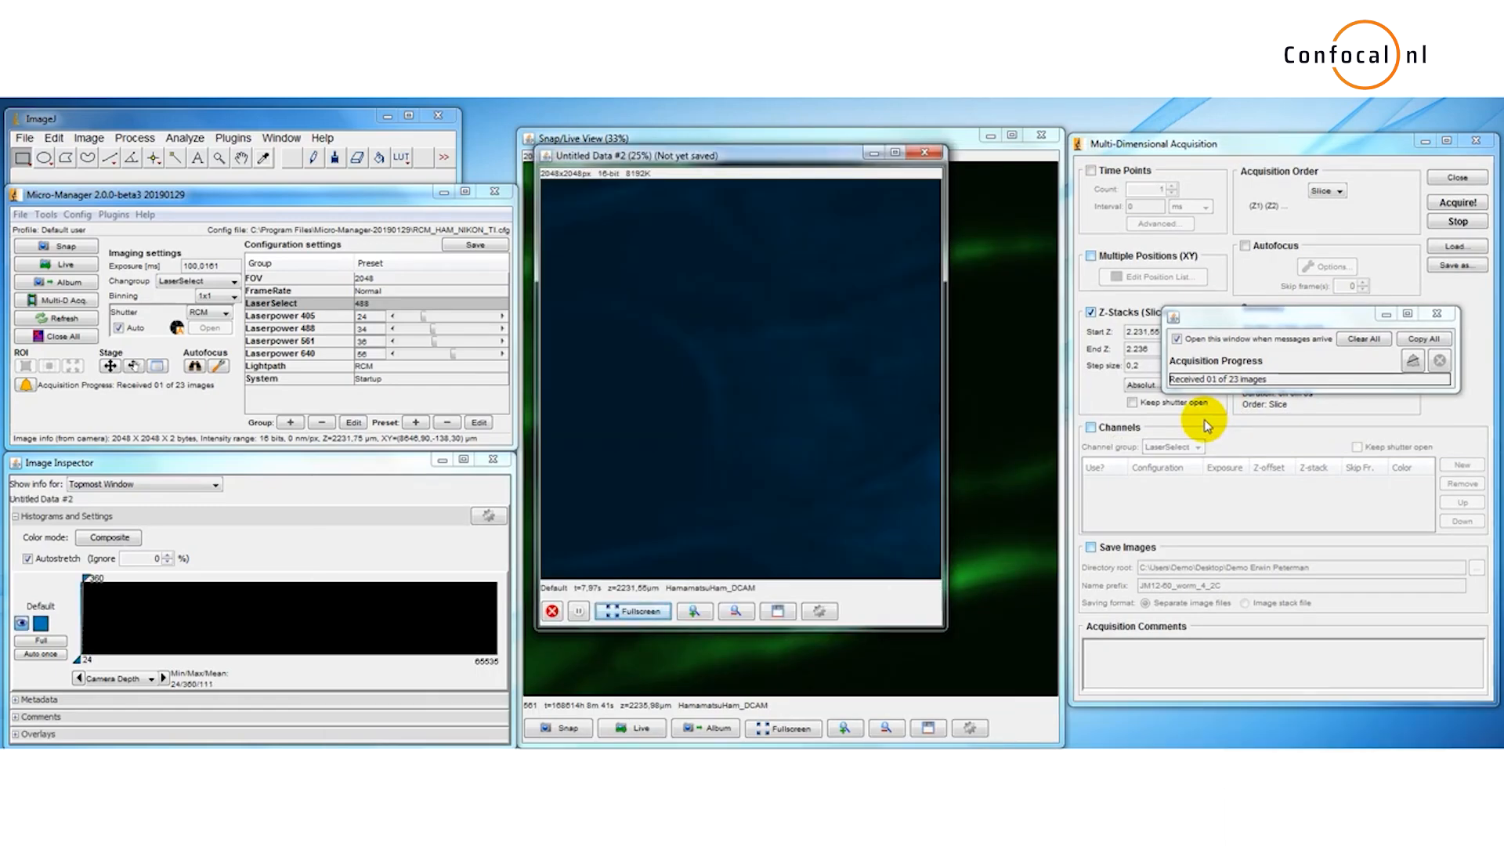
# Step: Set the acquired stack's channel display color to green
pyautogui.click(41, 624)
pyautogui.click(322, 601)
pyautogui.click(210, 783)
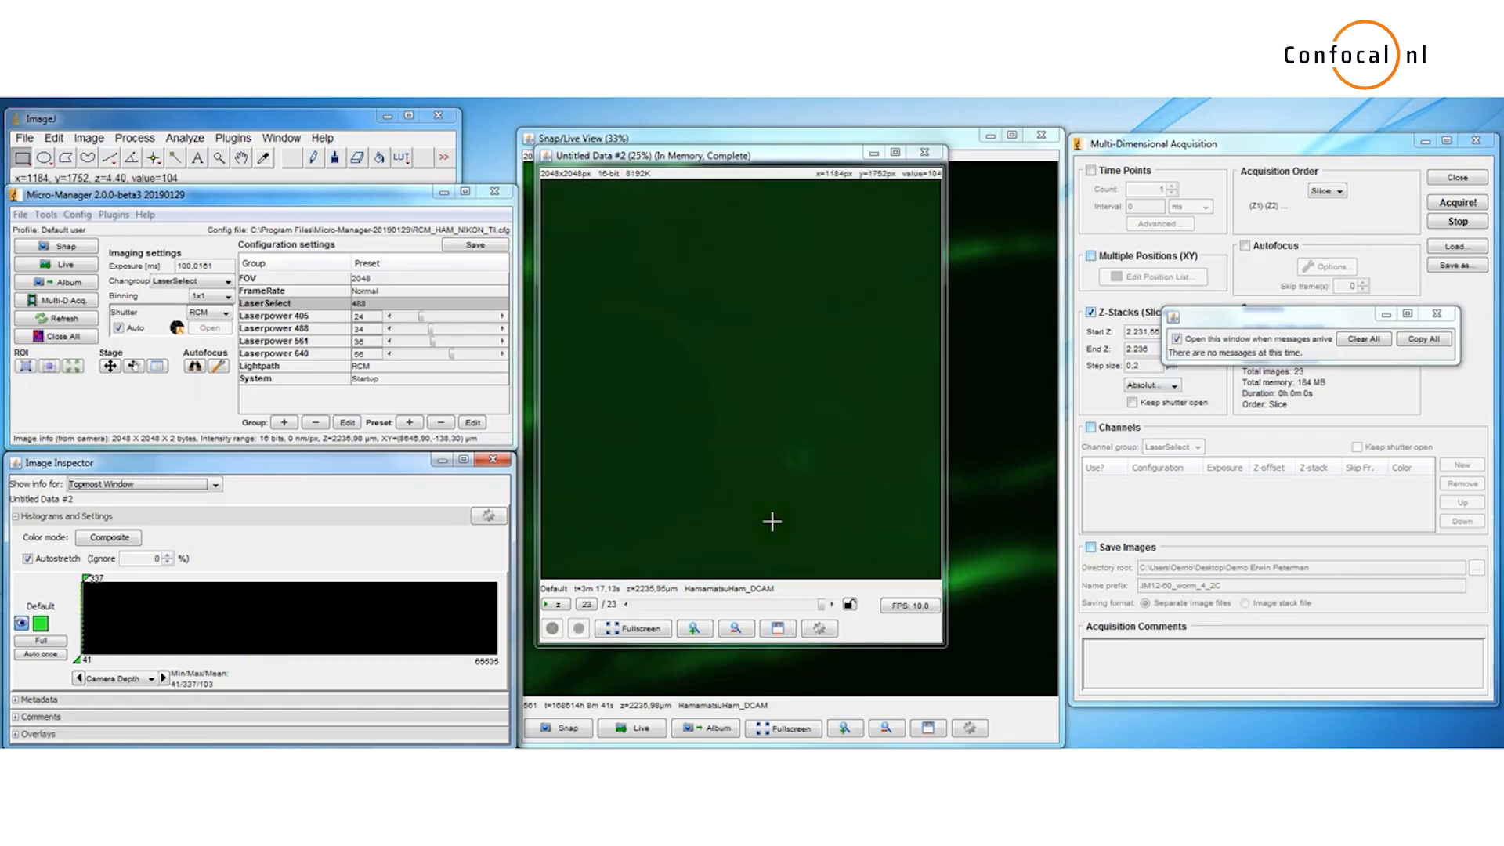
# Step: Save the acquired stack as Z-stack on the Desktop as separate image files
pyautogui.click(789, 636)
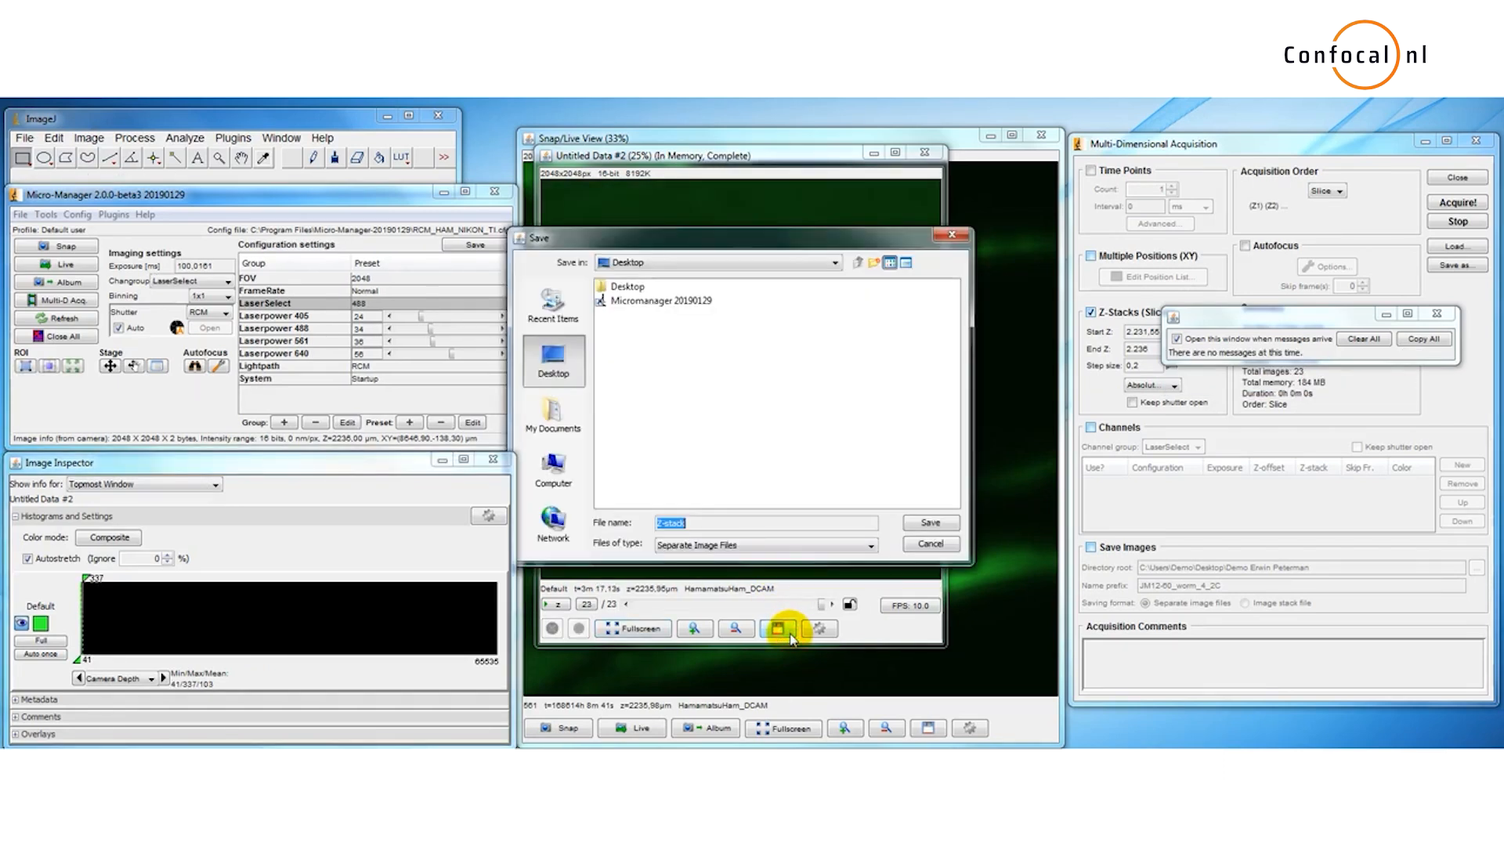
pyautogui.click(928, 523)
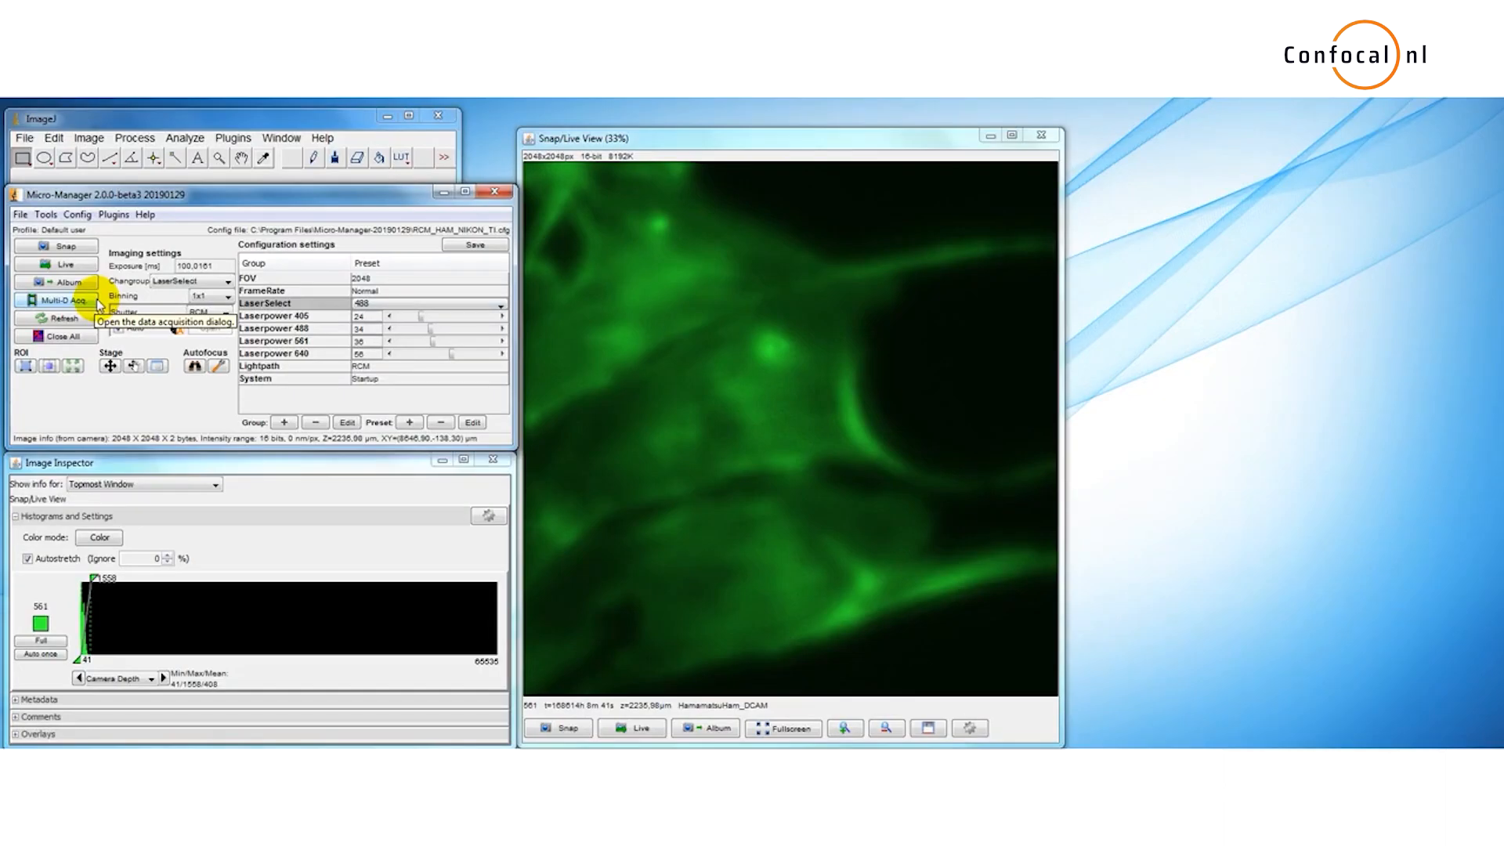
# Step: Reopen the multi-dimensional acquisition dialog and enable Channels with the LaserSelect channel group
pyautogui.click(99, 304)
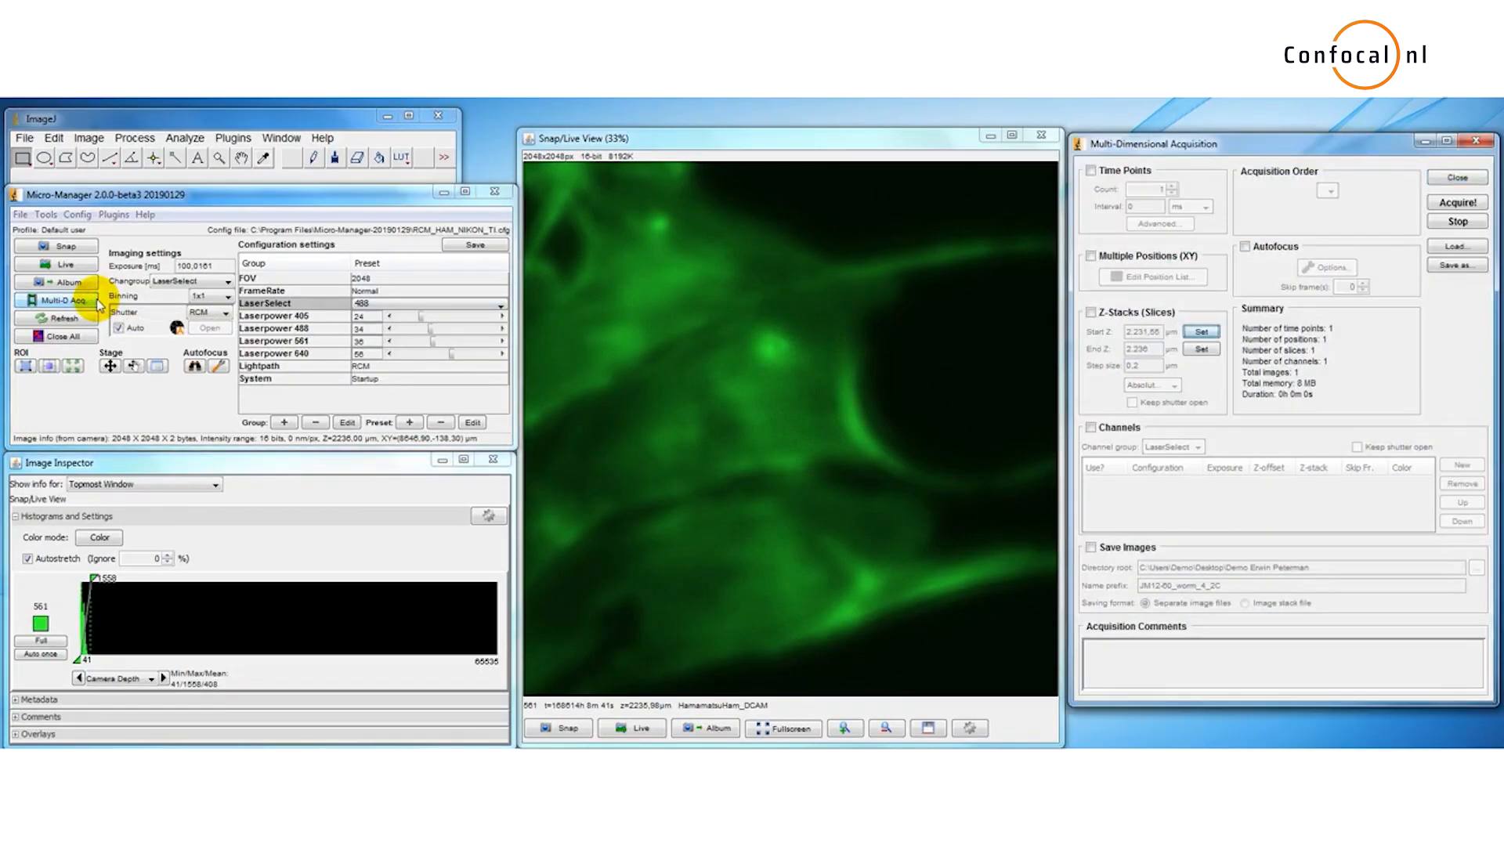
pyautogui.click(1092, 428)
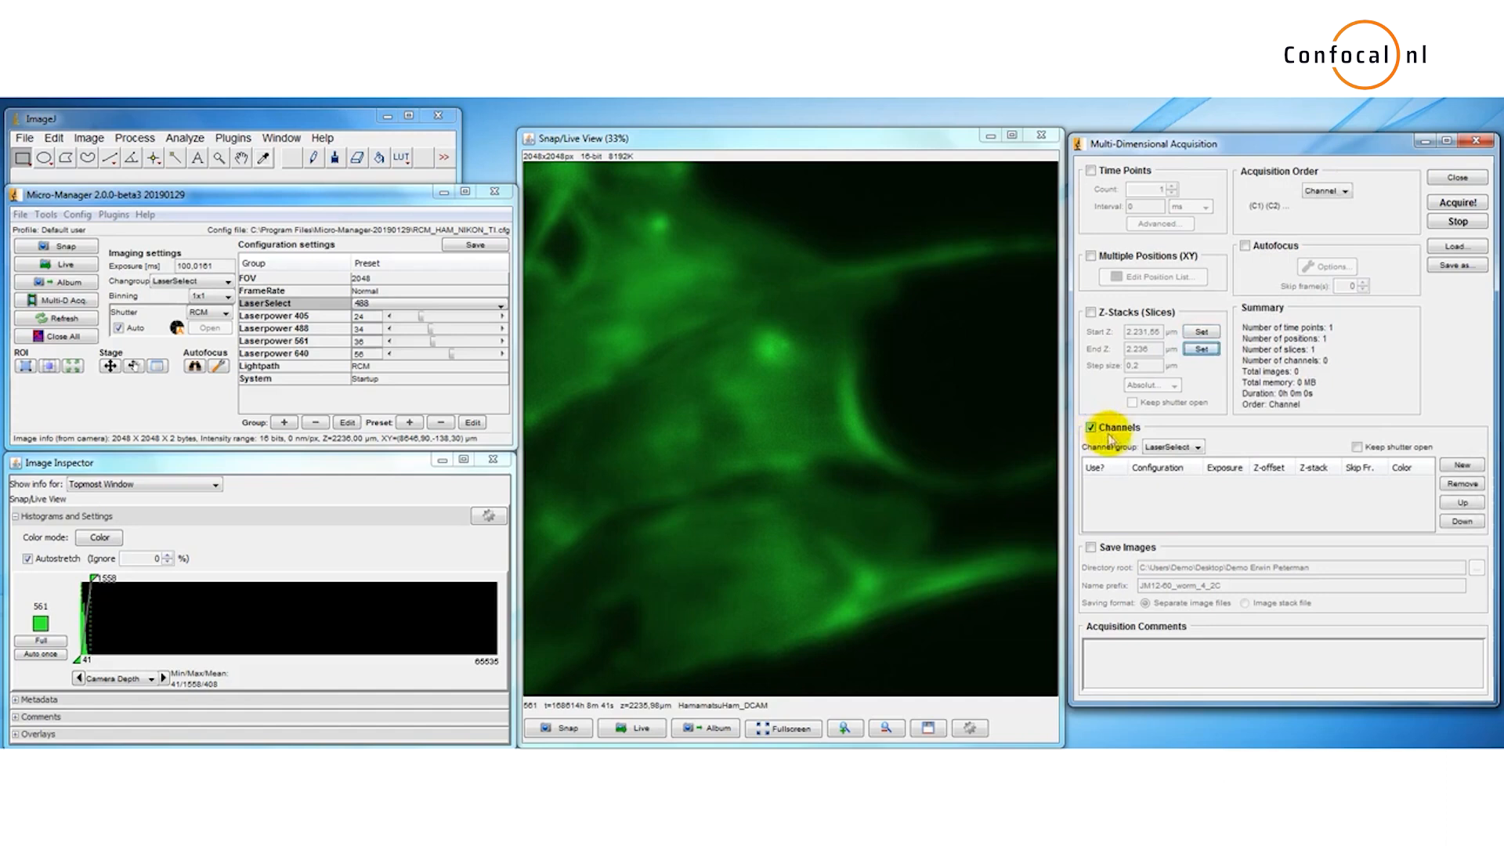
pyautogui.click(1168, 446)
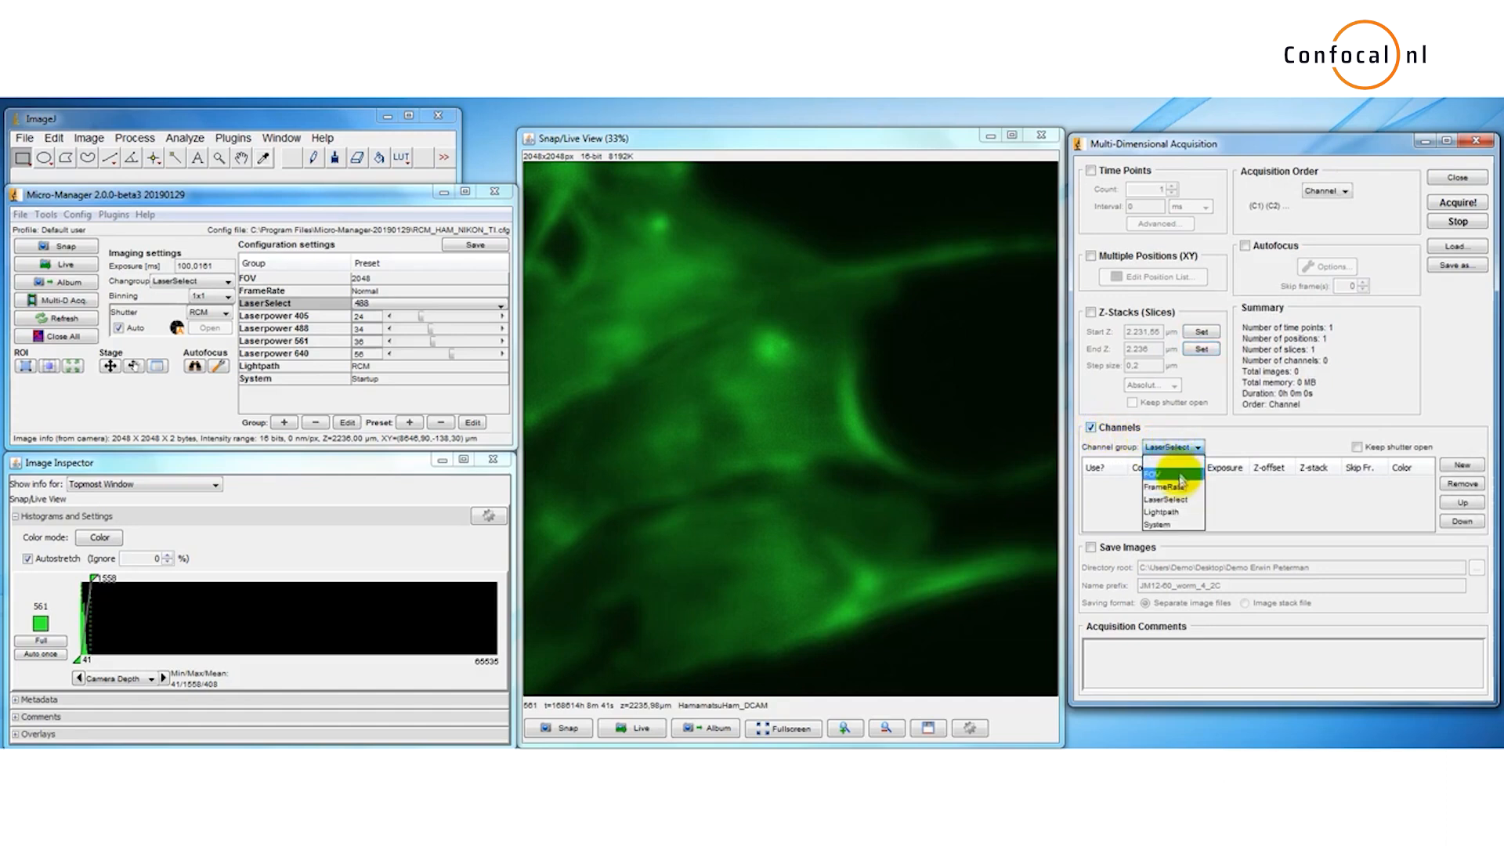
pyautogui.click(1186, 502)
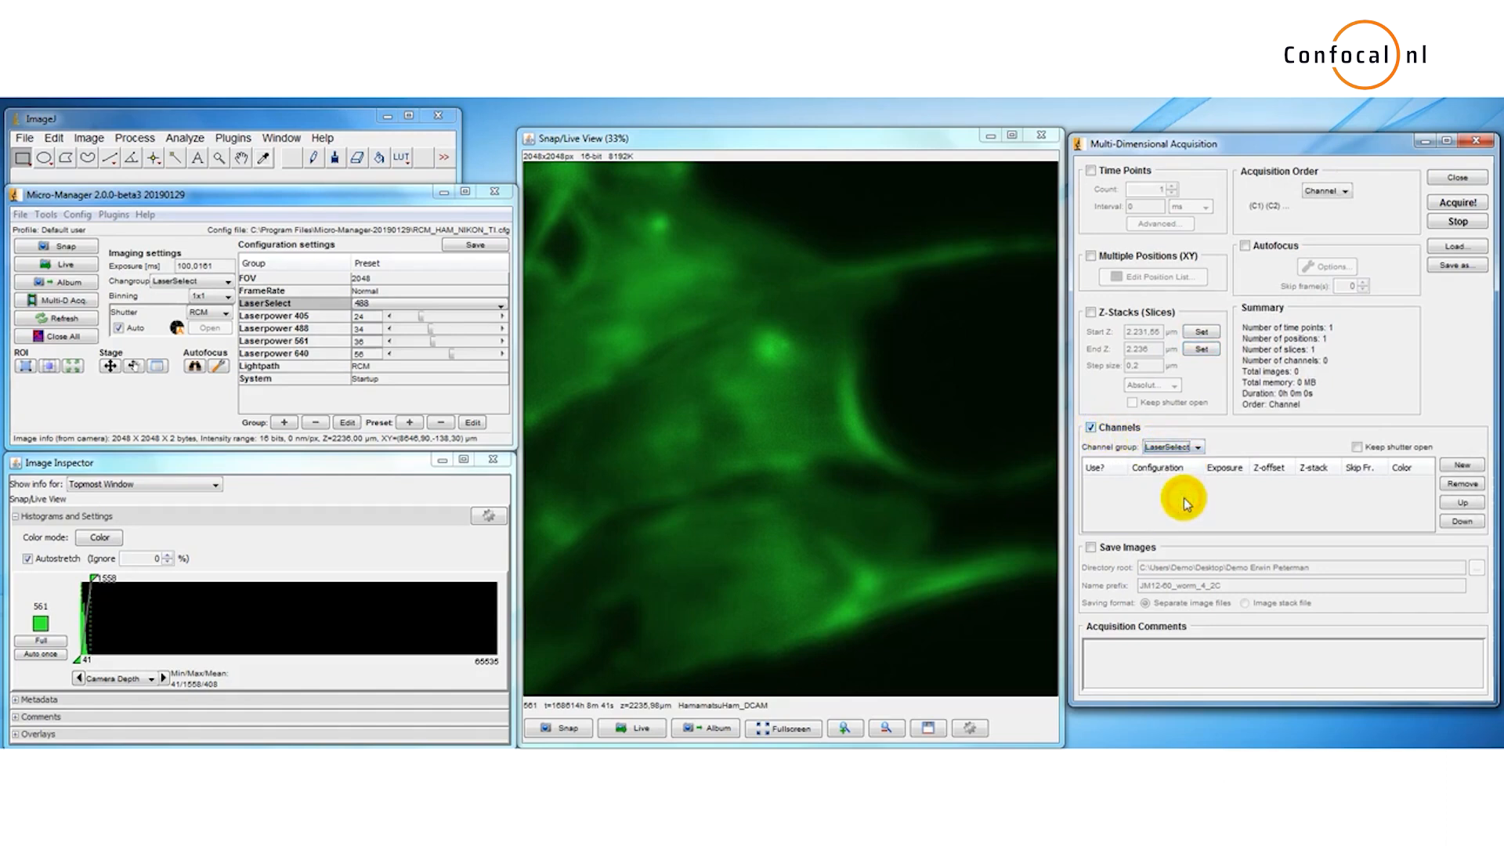
# Step: Add two channels and set their configurations to 488 and 561
pyautogui.click(1450, 468)
pyautogui.click(1450, 469)
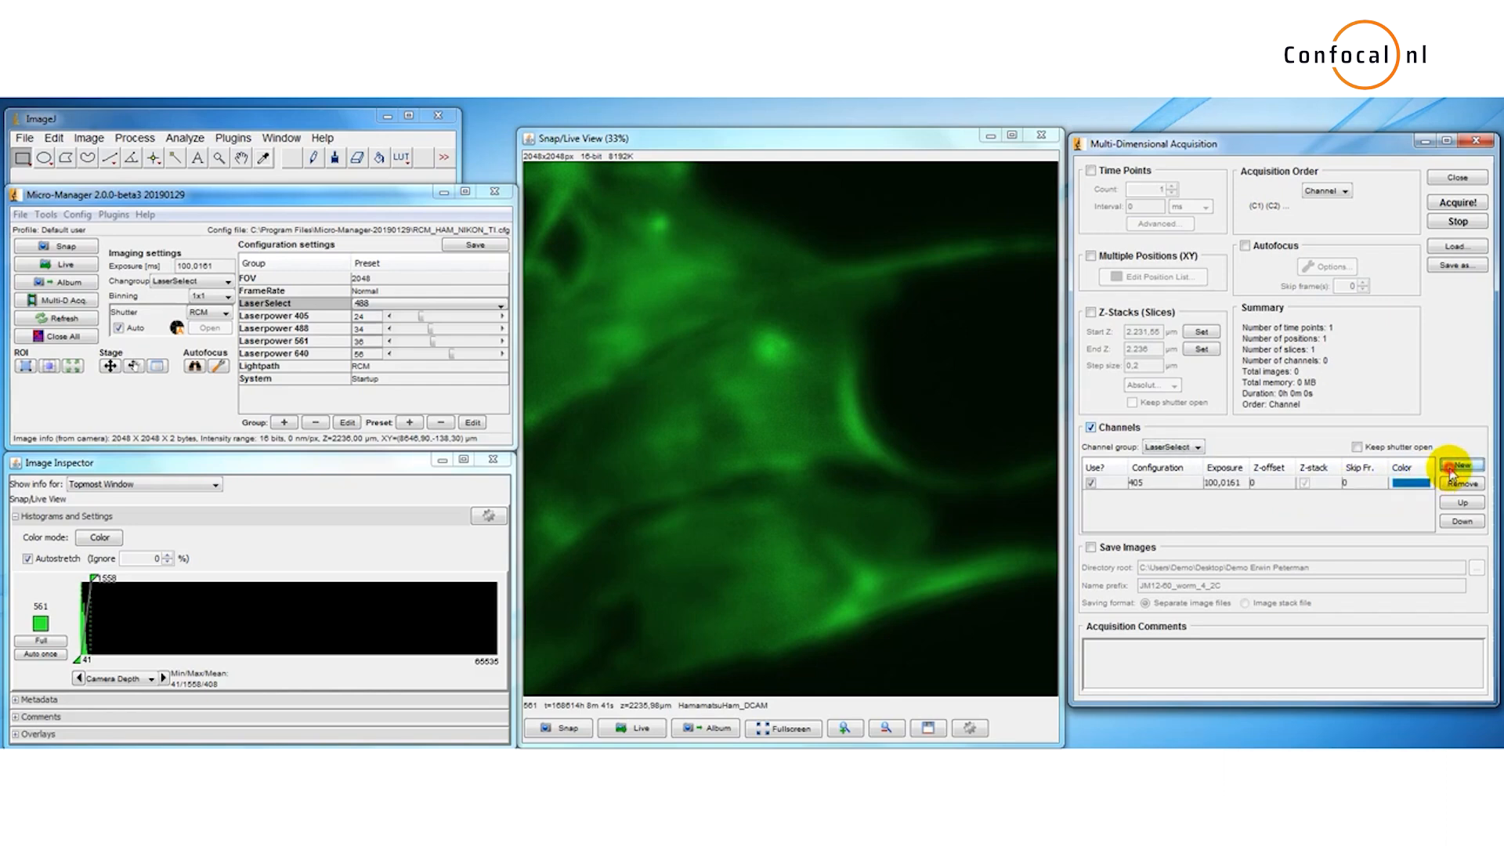
pyautogui.click(1182, 495)
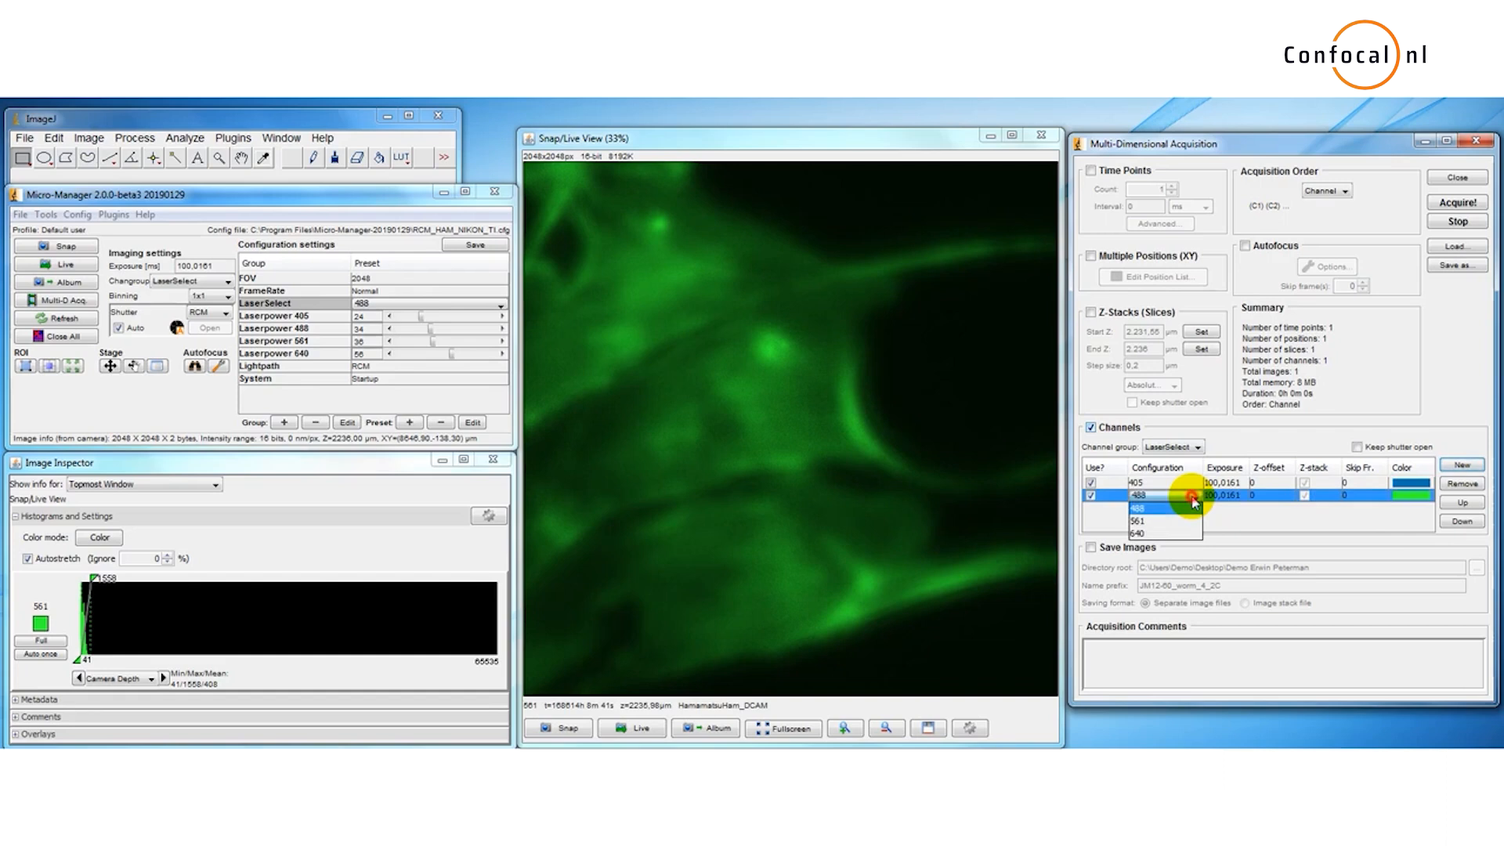
pyautogui.click(1186, 521)
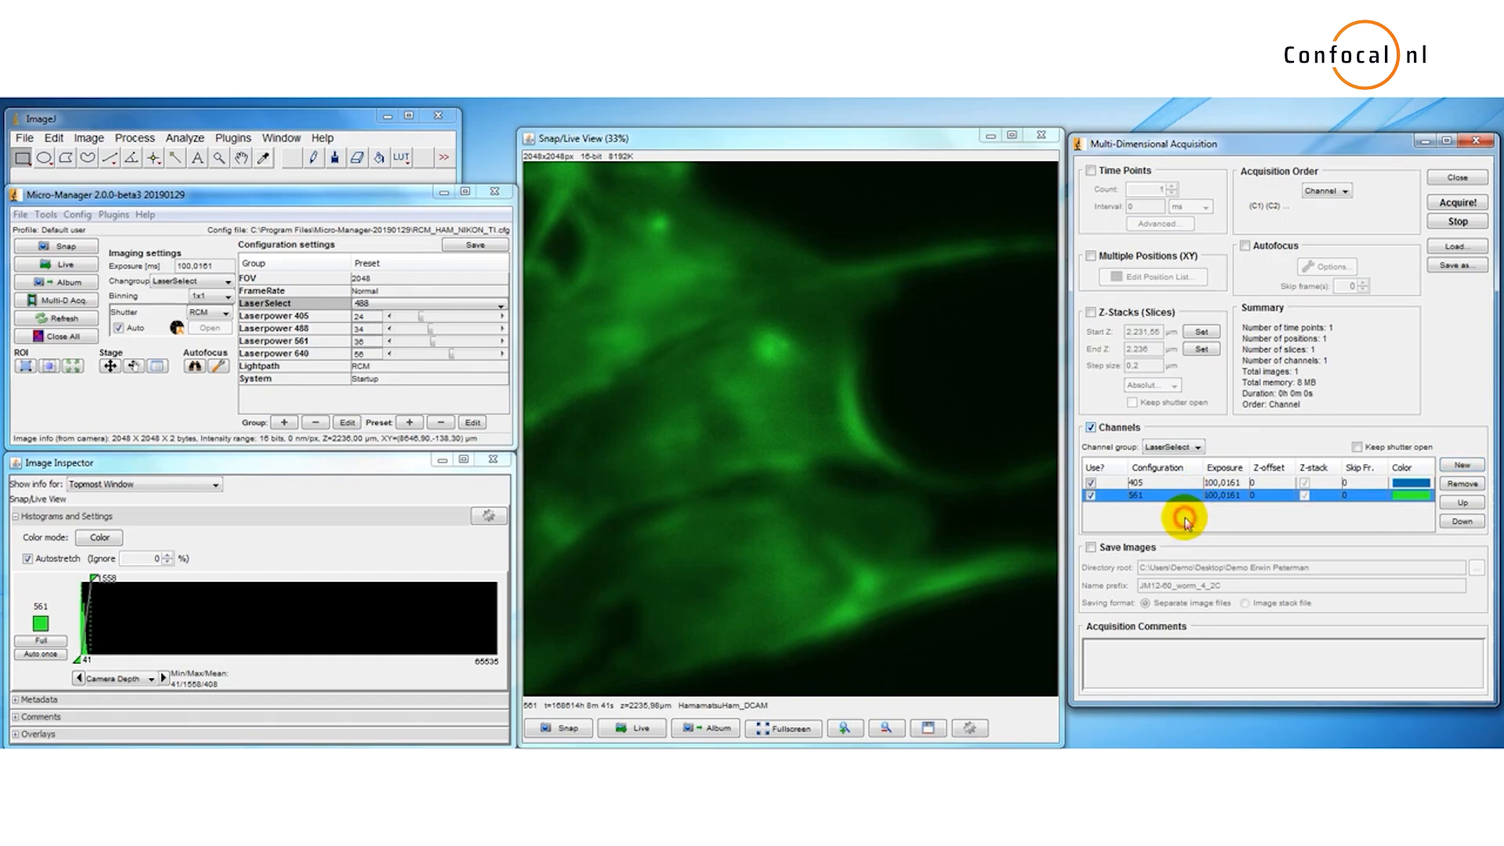
pyautogui.click(1187, 485)
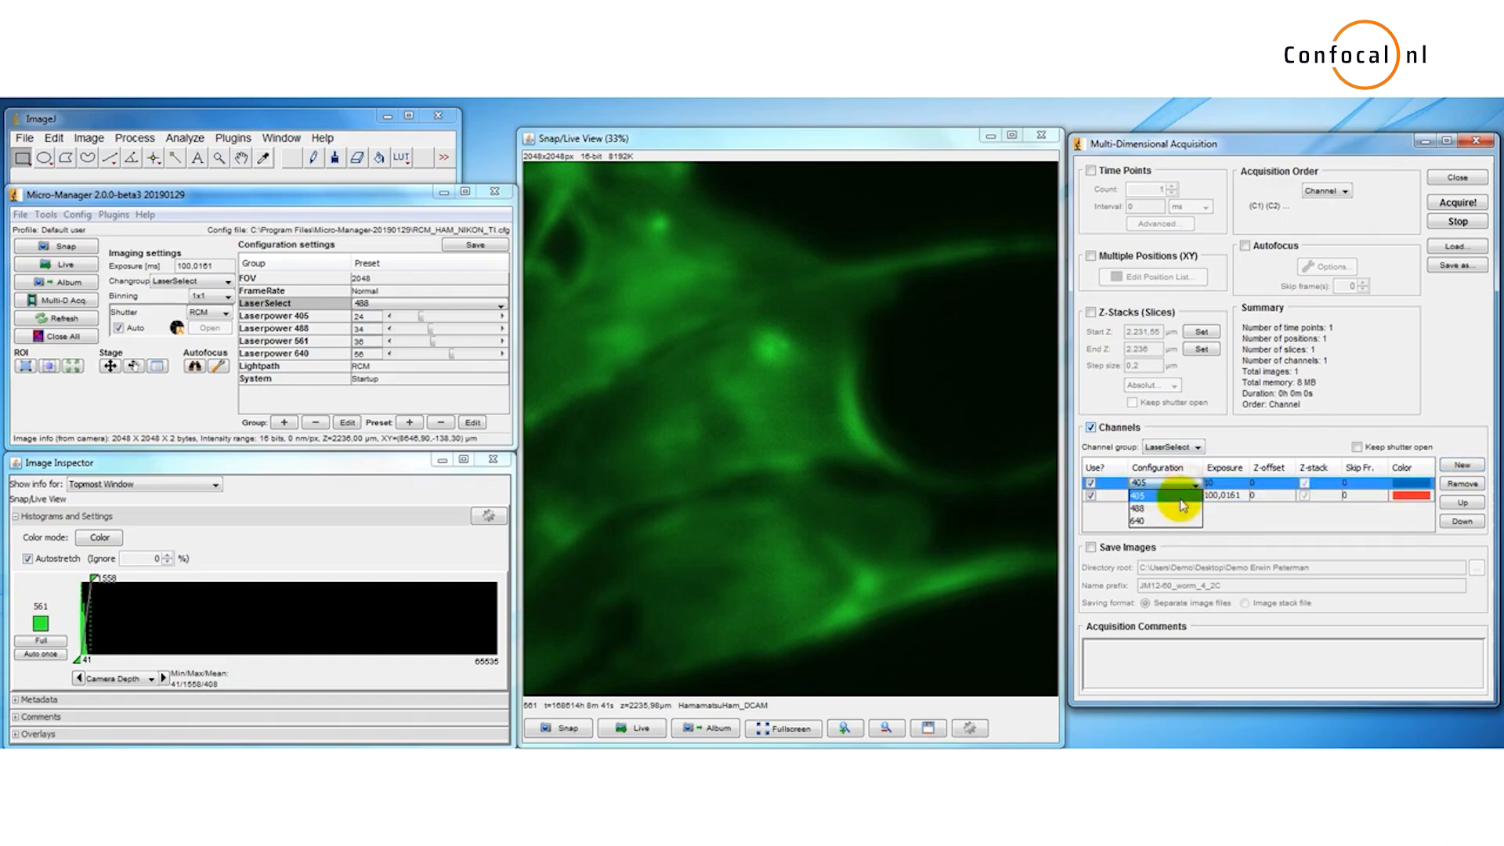
pyautogui.click(1183, 509)
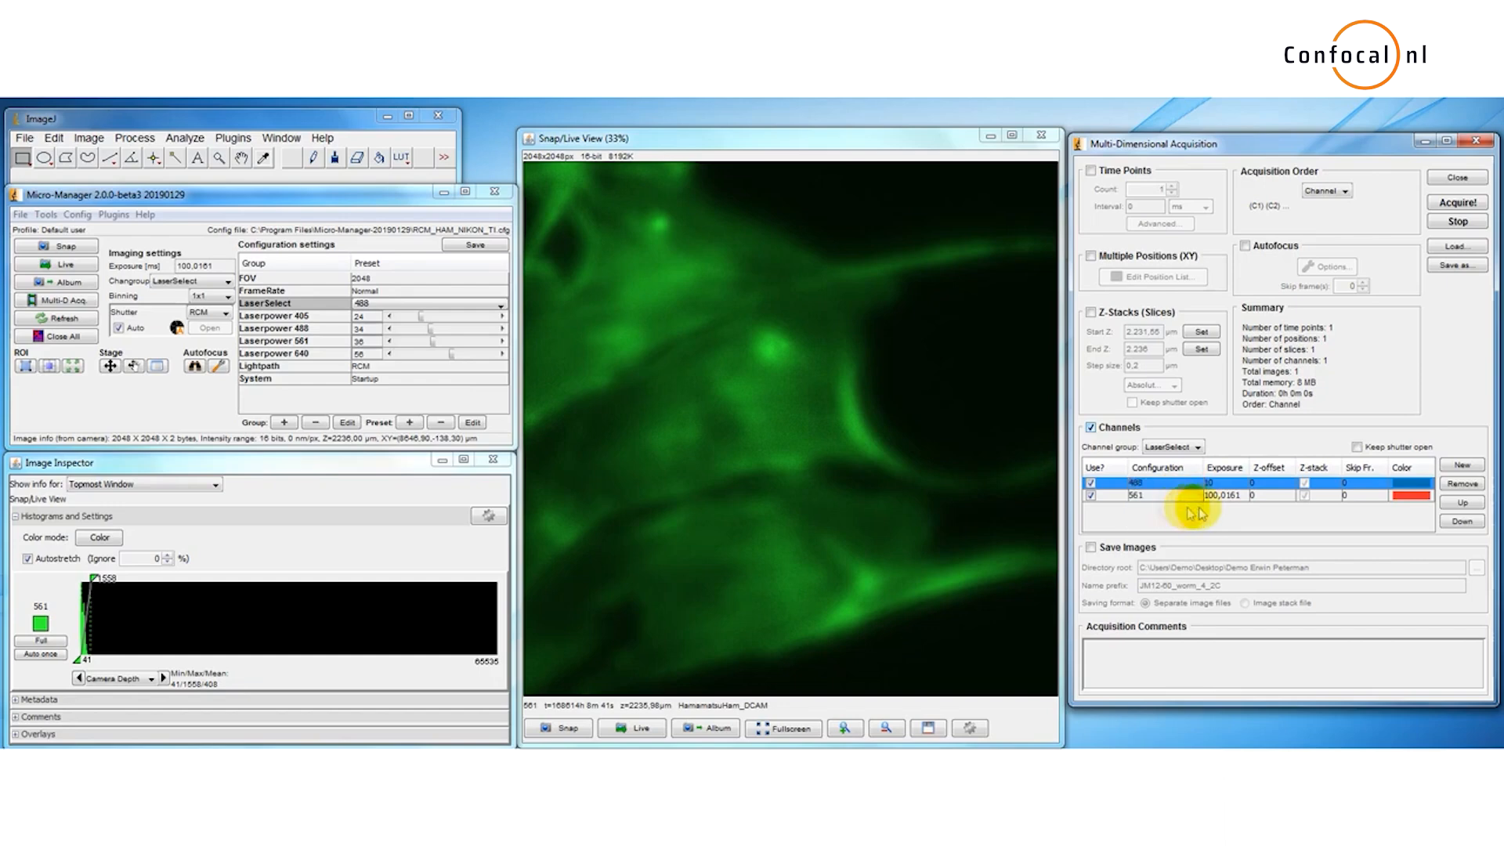
# Step: Set the 488 channel's display color to green
pyautogui.click(1410, 484)
pyautogui.click(815, 424)
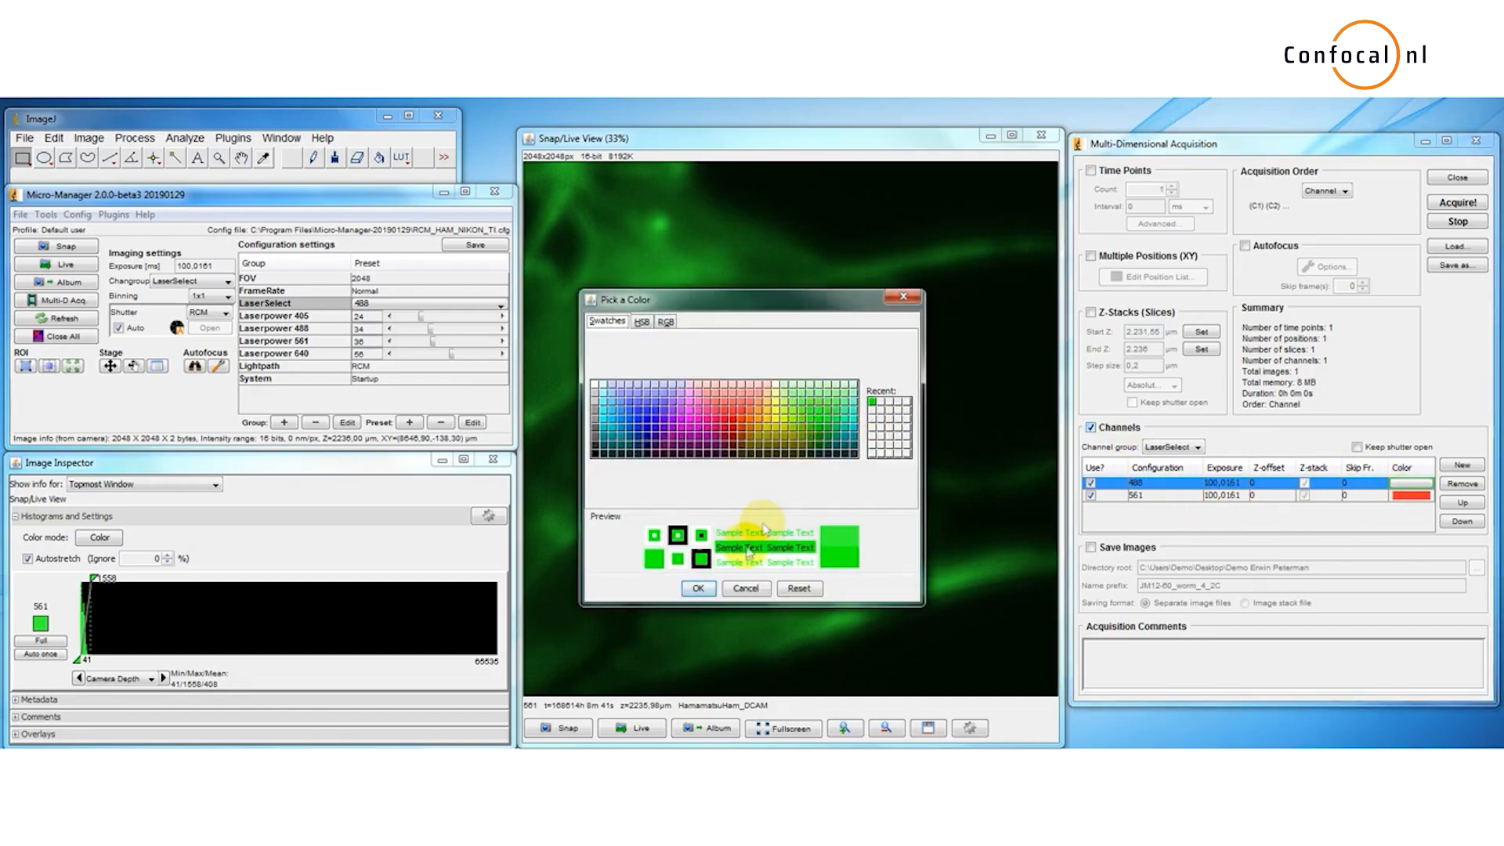
pyautogui.click(699, 587)
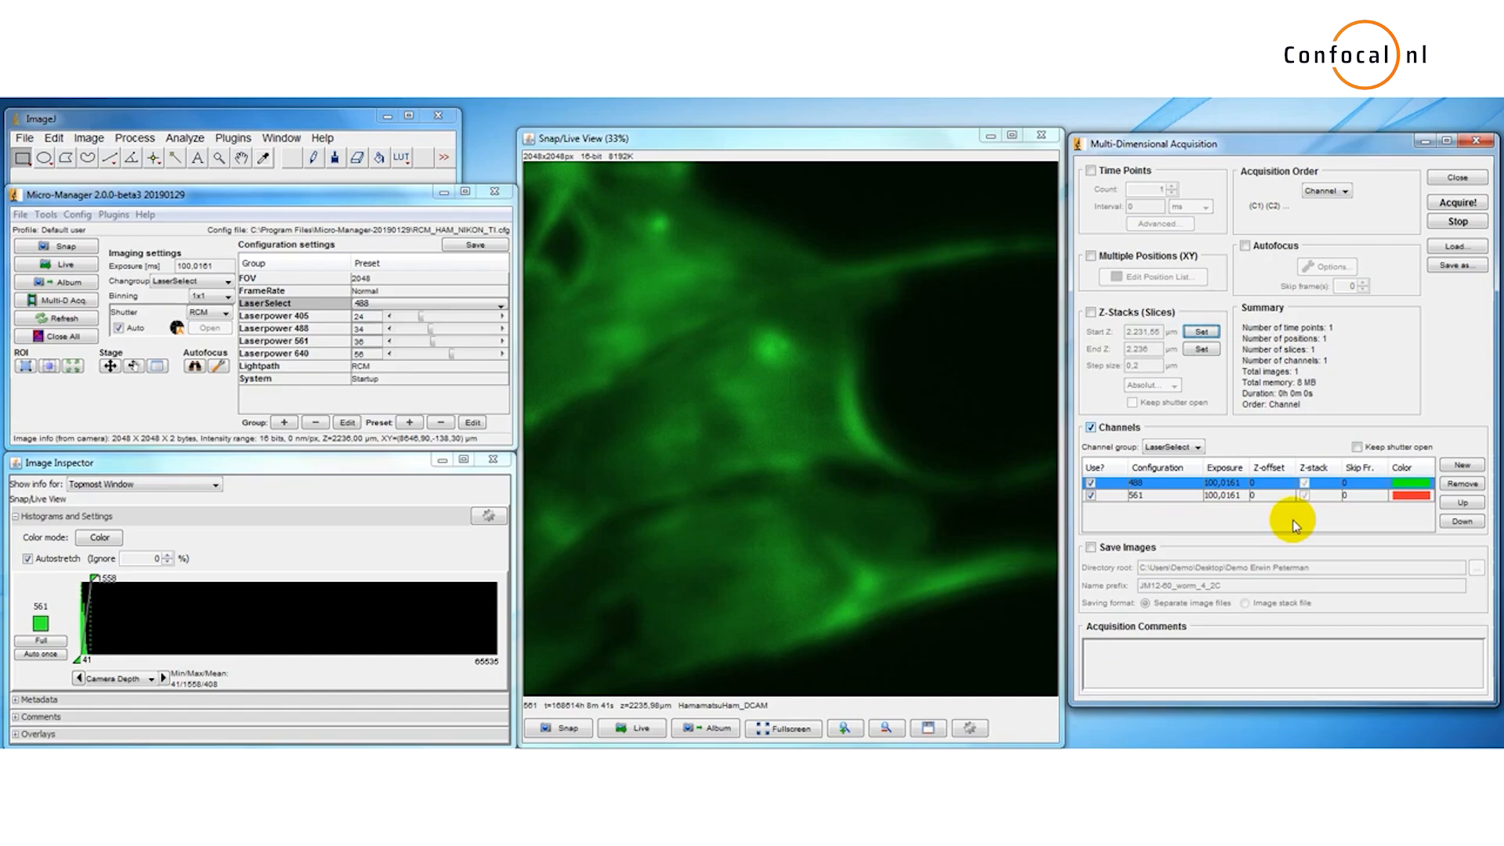
# Step: Switch the light path to Bypass - GFP and briefly run the live view
pyautogui.click(374, 366)
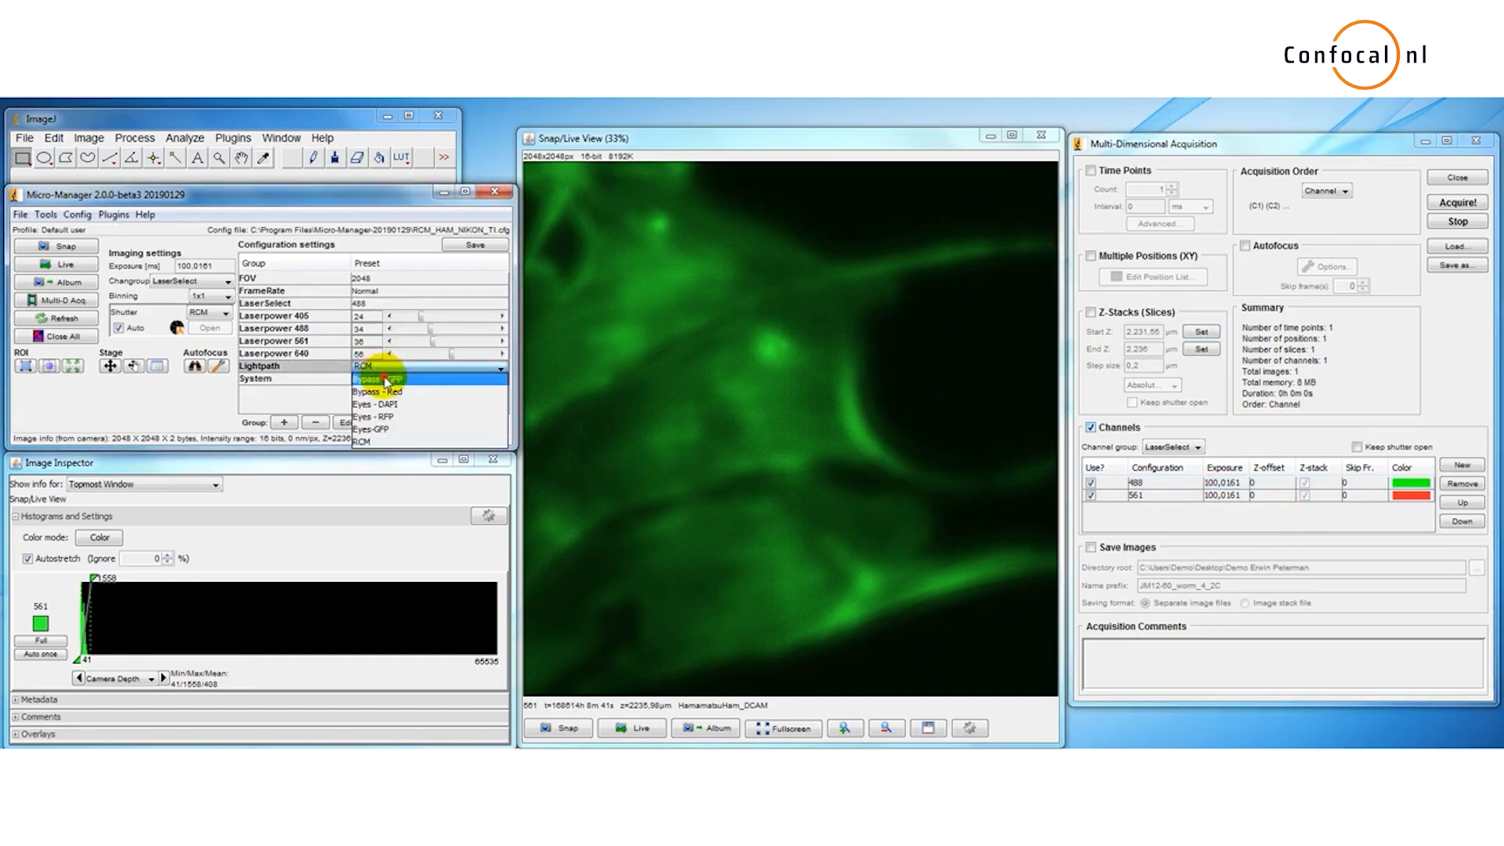
pyautogui.click(385, 380)
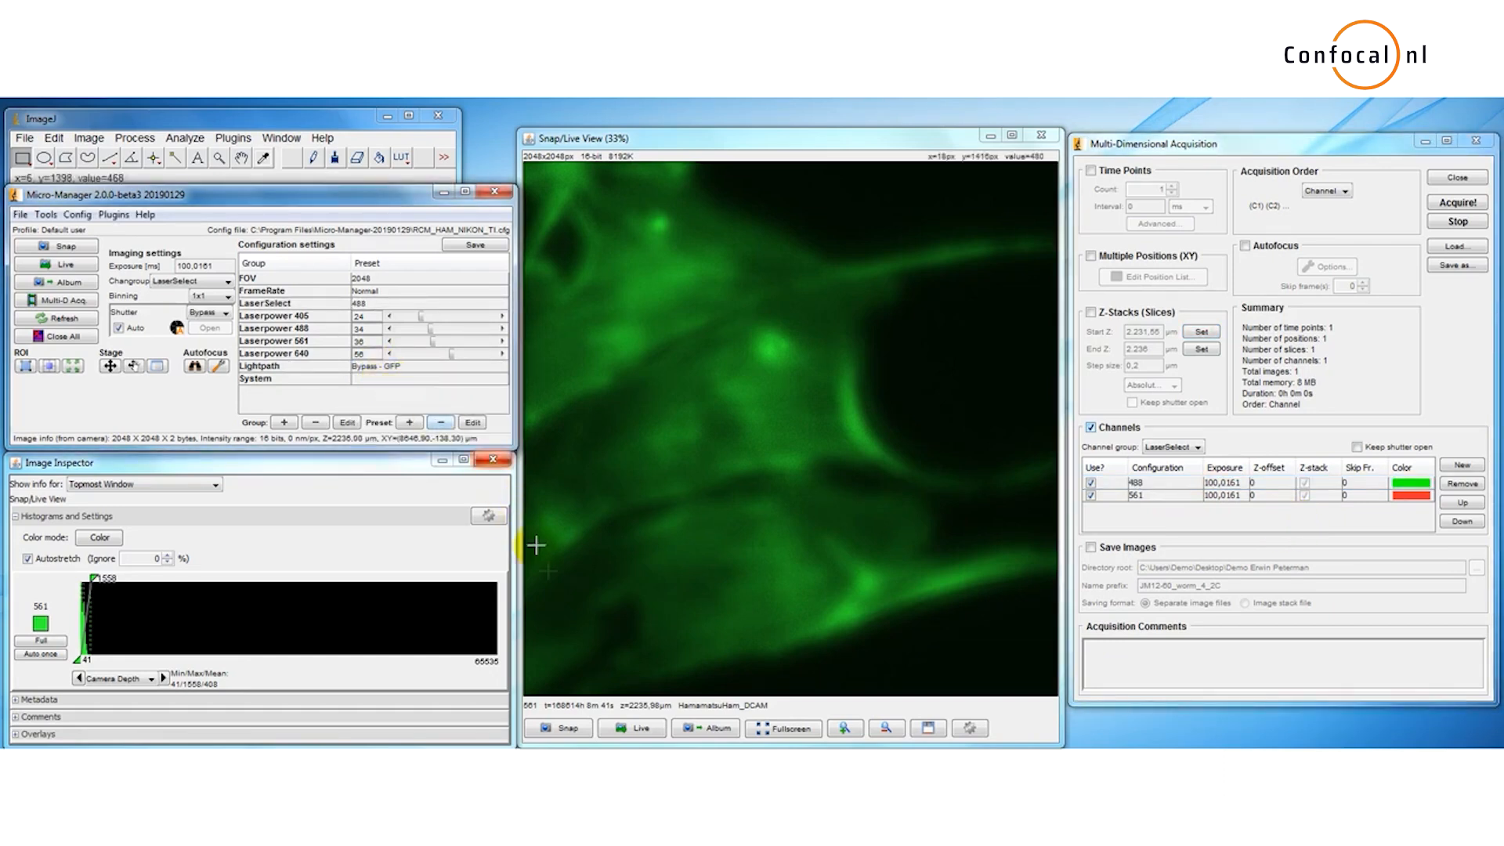
pyautogui.click(650, 730)
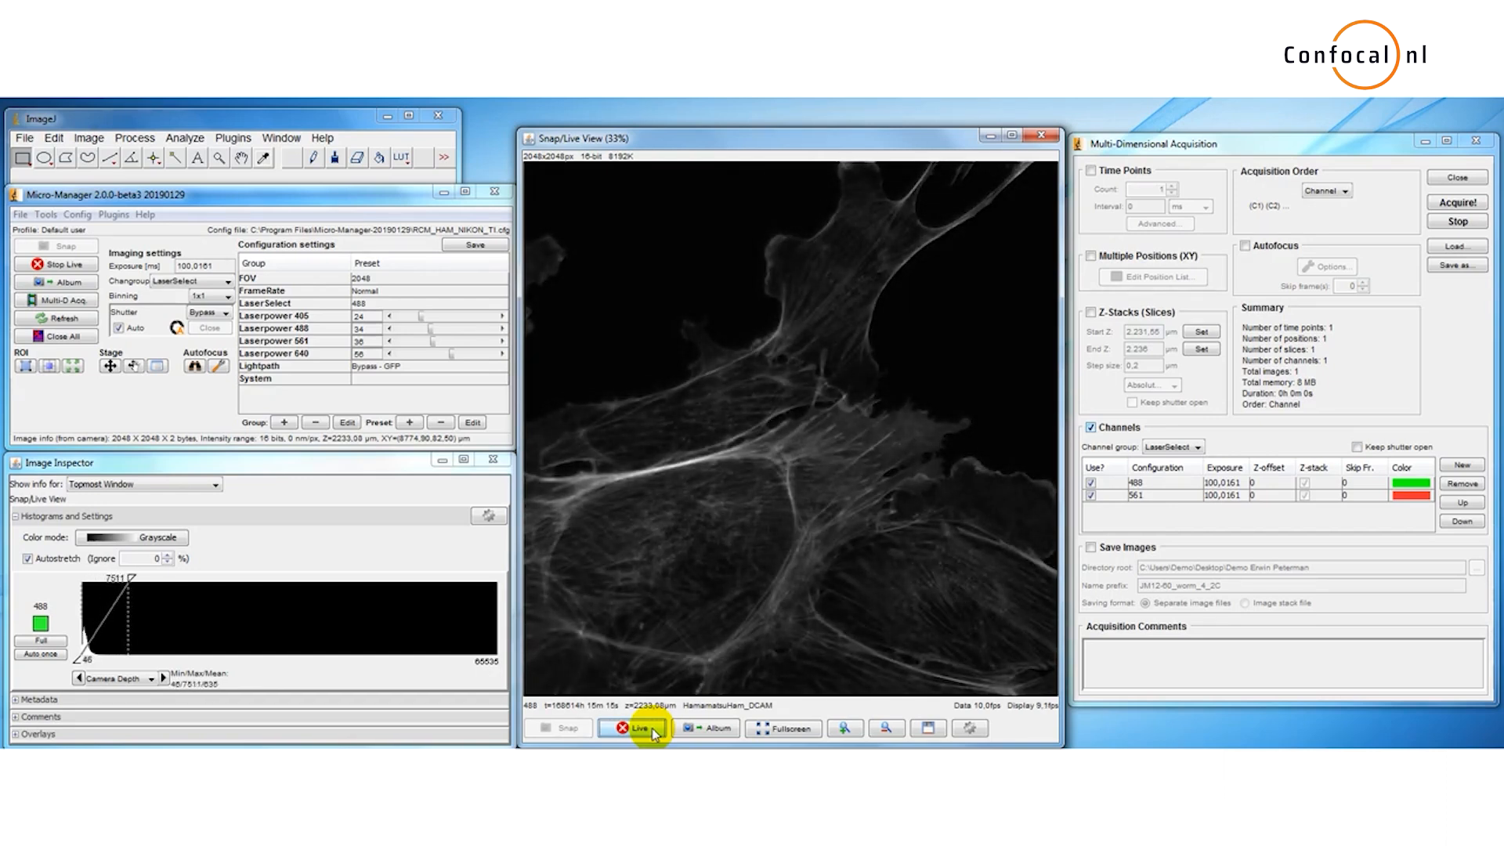
pyautogui.click(652, 727)
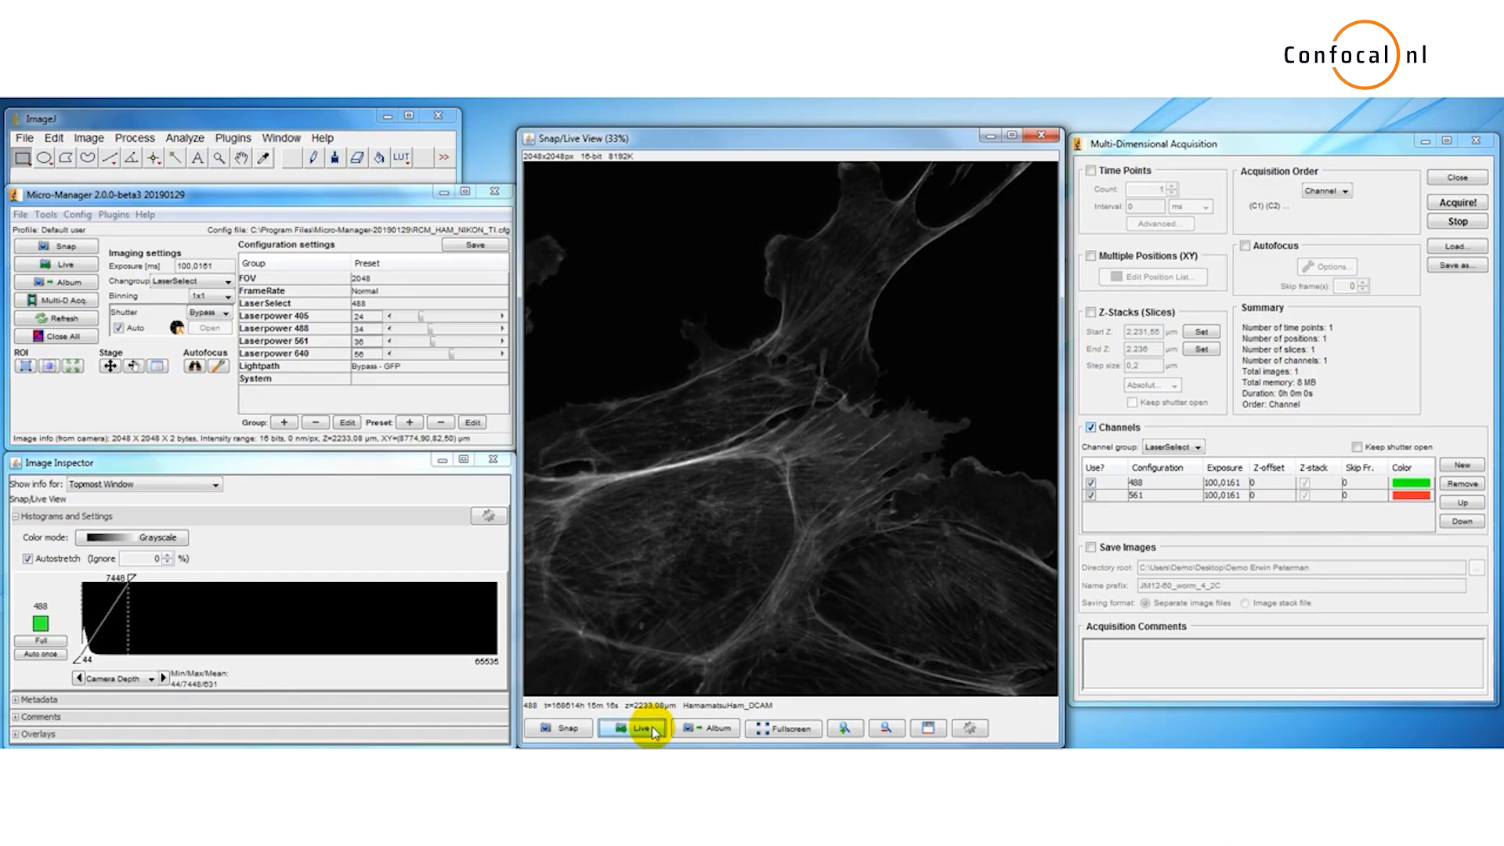
# Step: Set the light path back to RCM and acquire the two-channel image
pyautogui.click(395, 368)
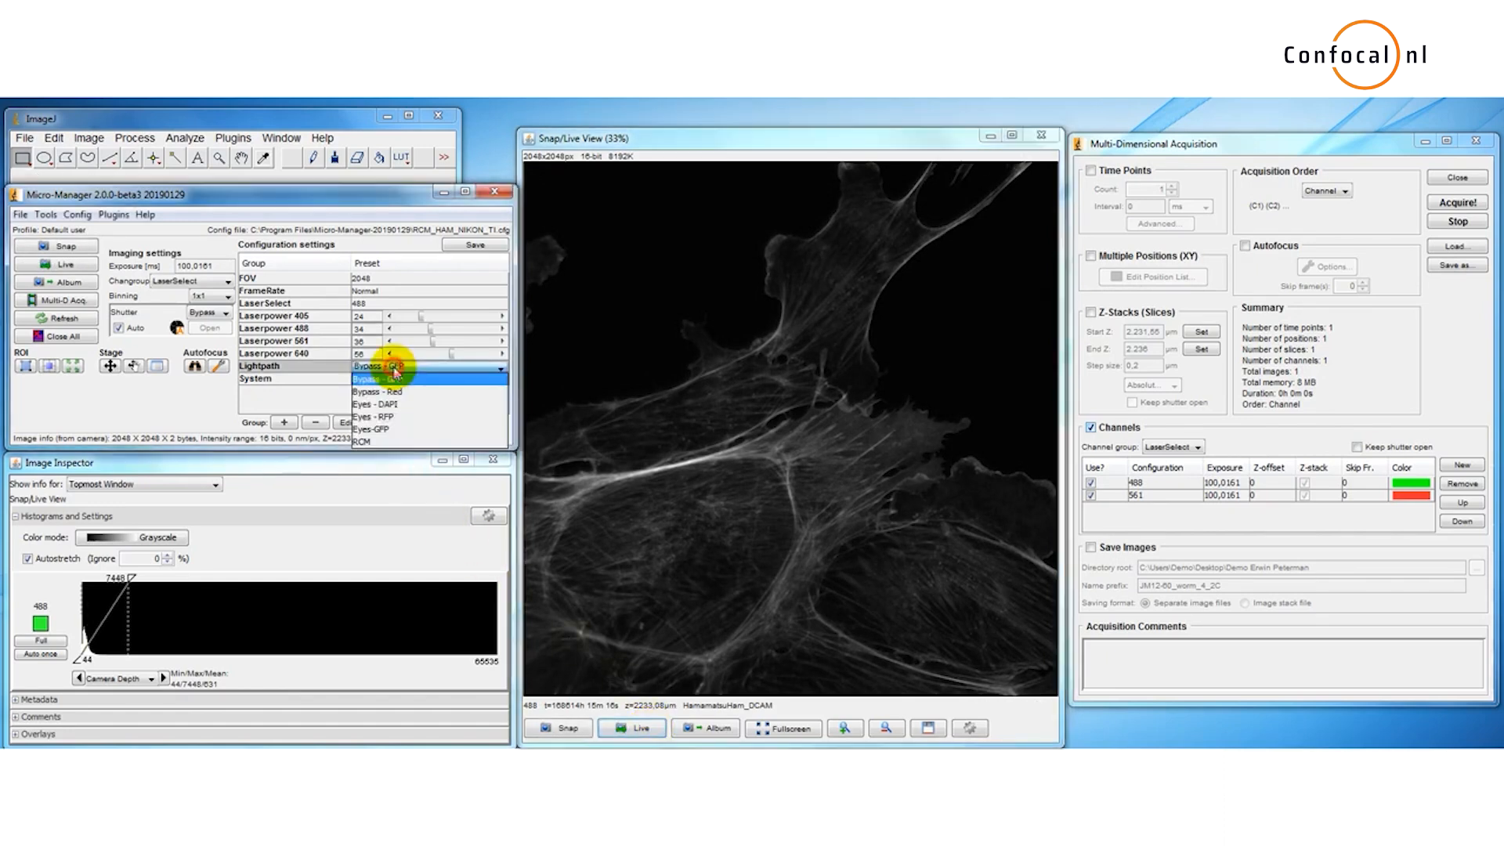
pyautogui.click(396, 442)
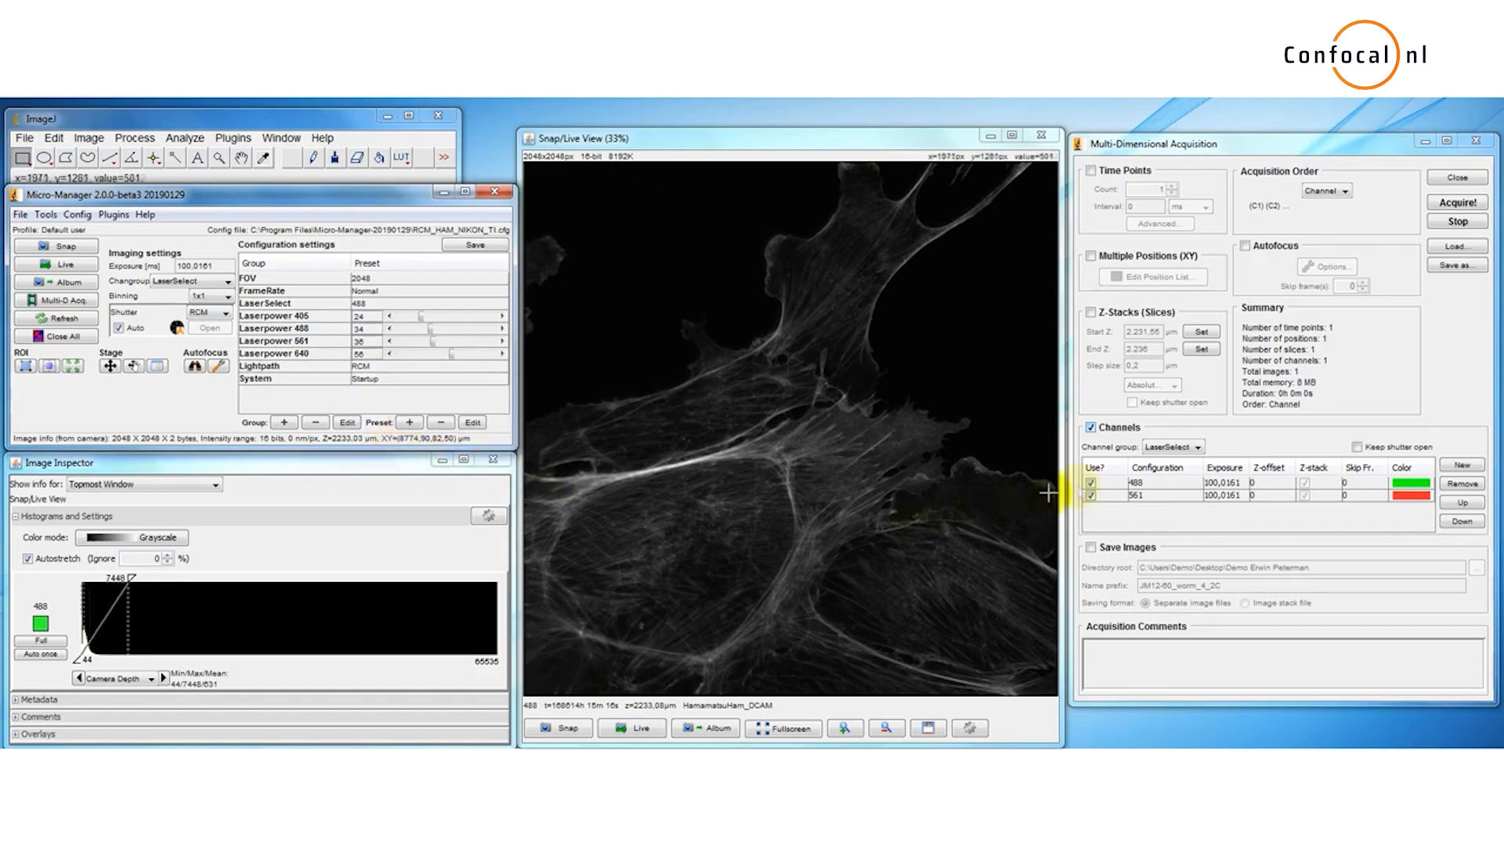
pyautogui.click(1454, 204)
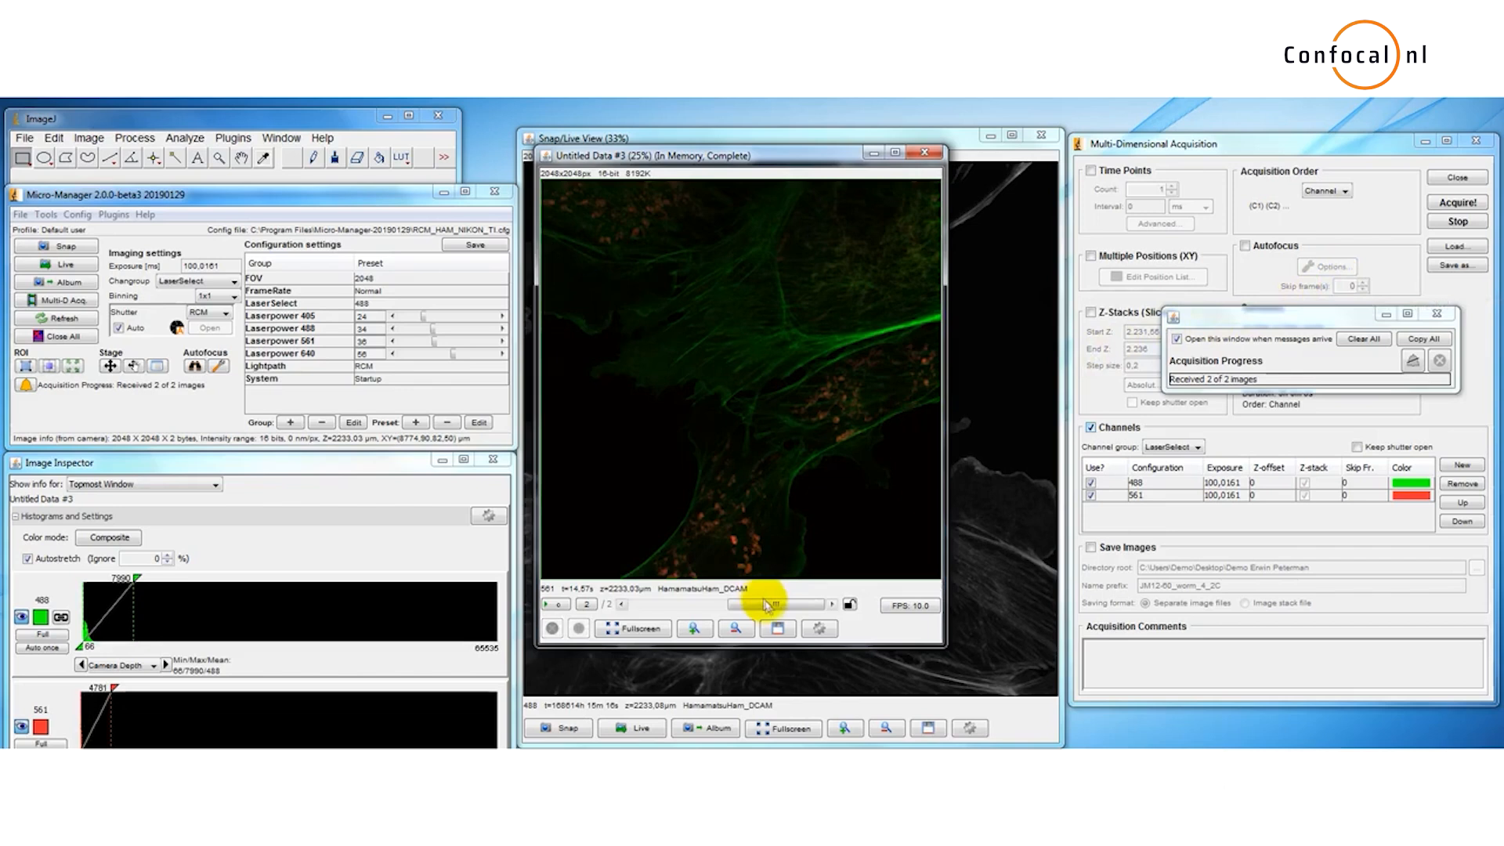
# Step: Save the acquired multichannel image as Multi-Channel on the Desktop as separate image files
pyautogui.click(780, 627)
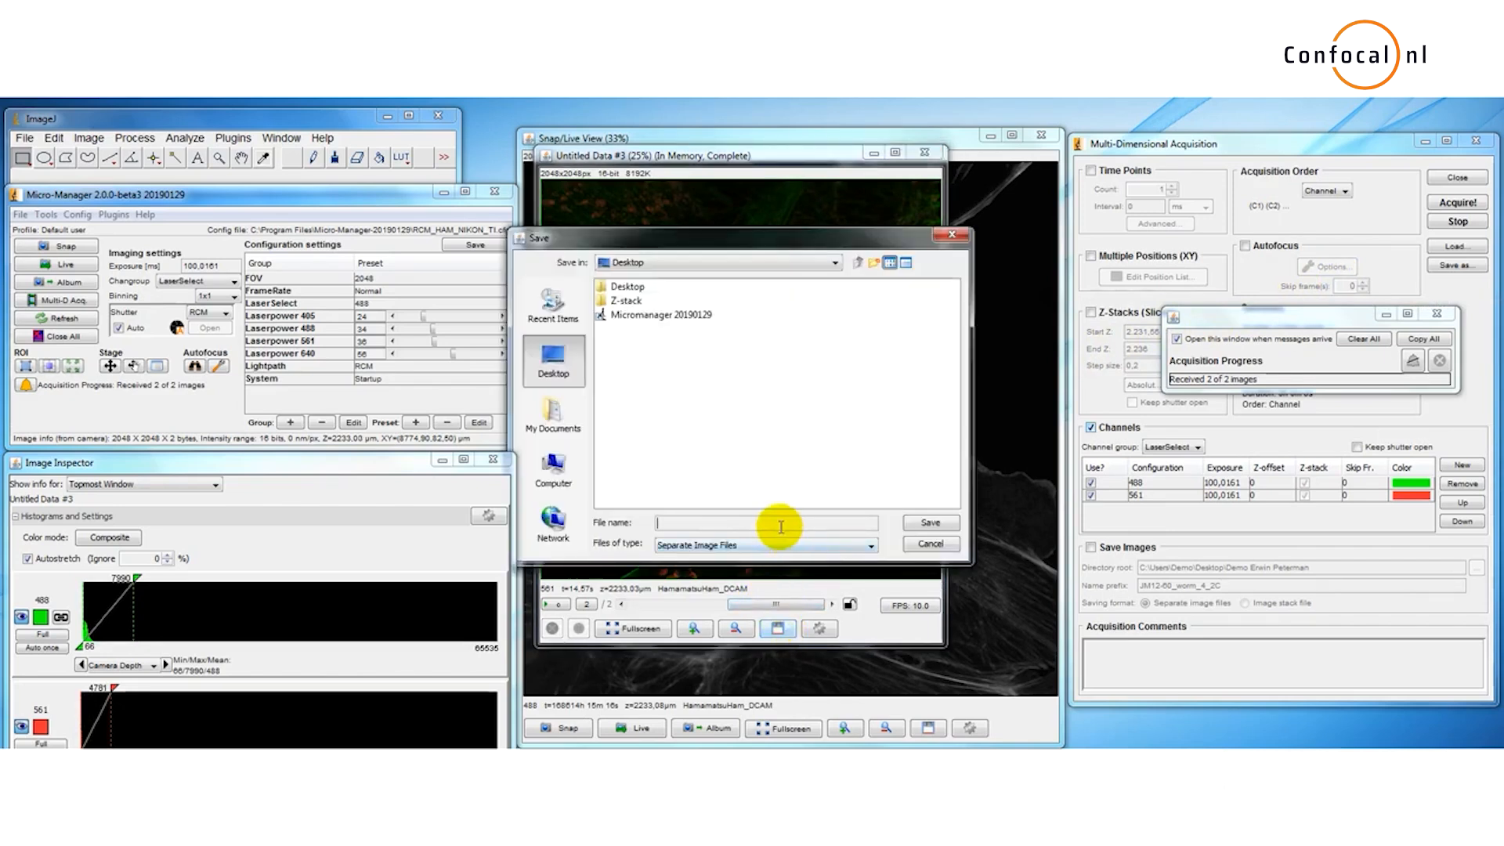
pyautogui.write('Multi-Channel')
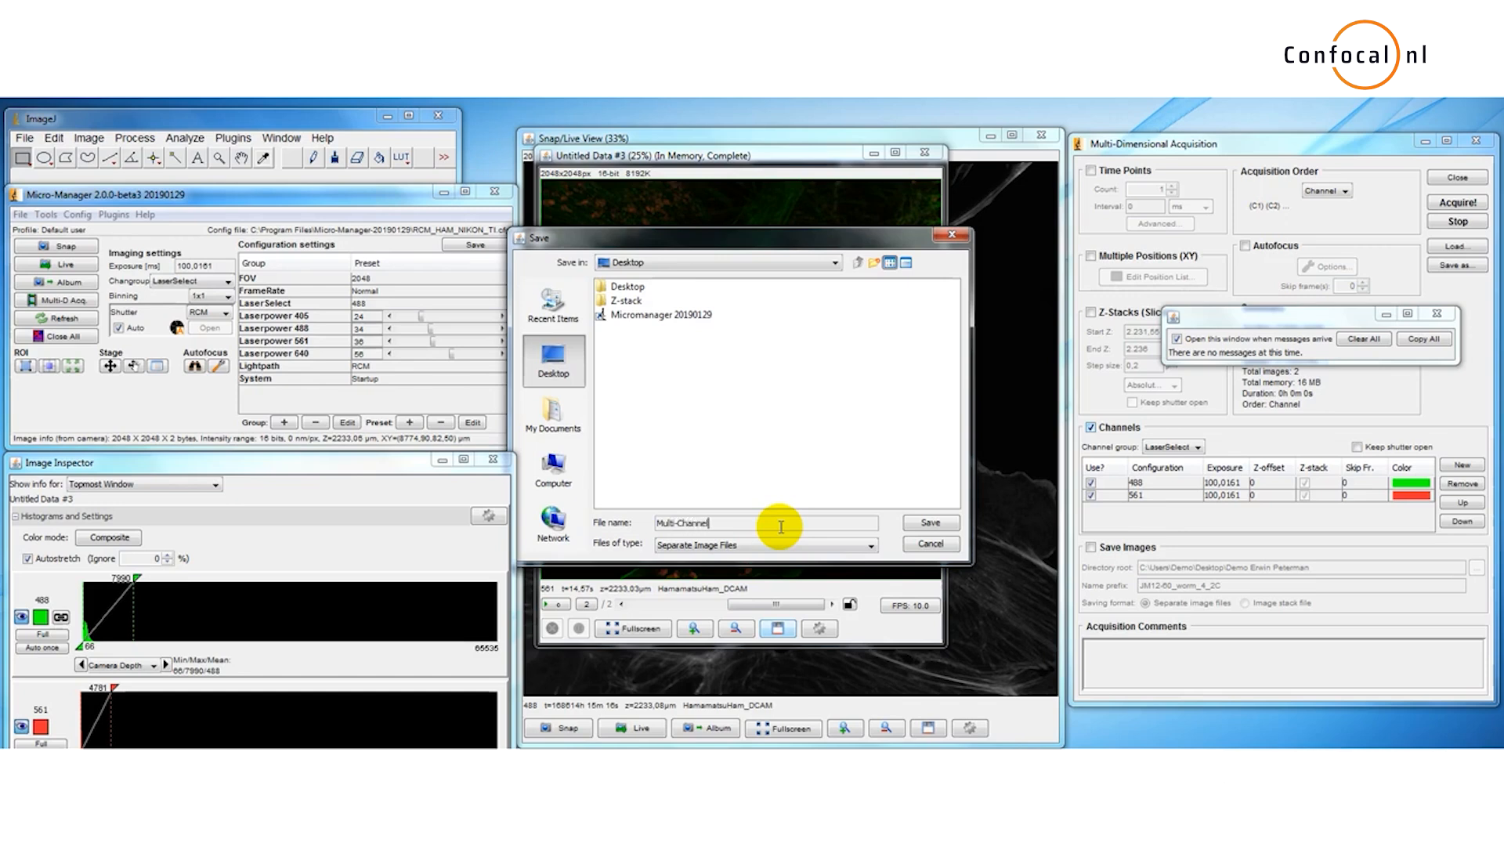
pyautogui.click(912, 525)
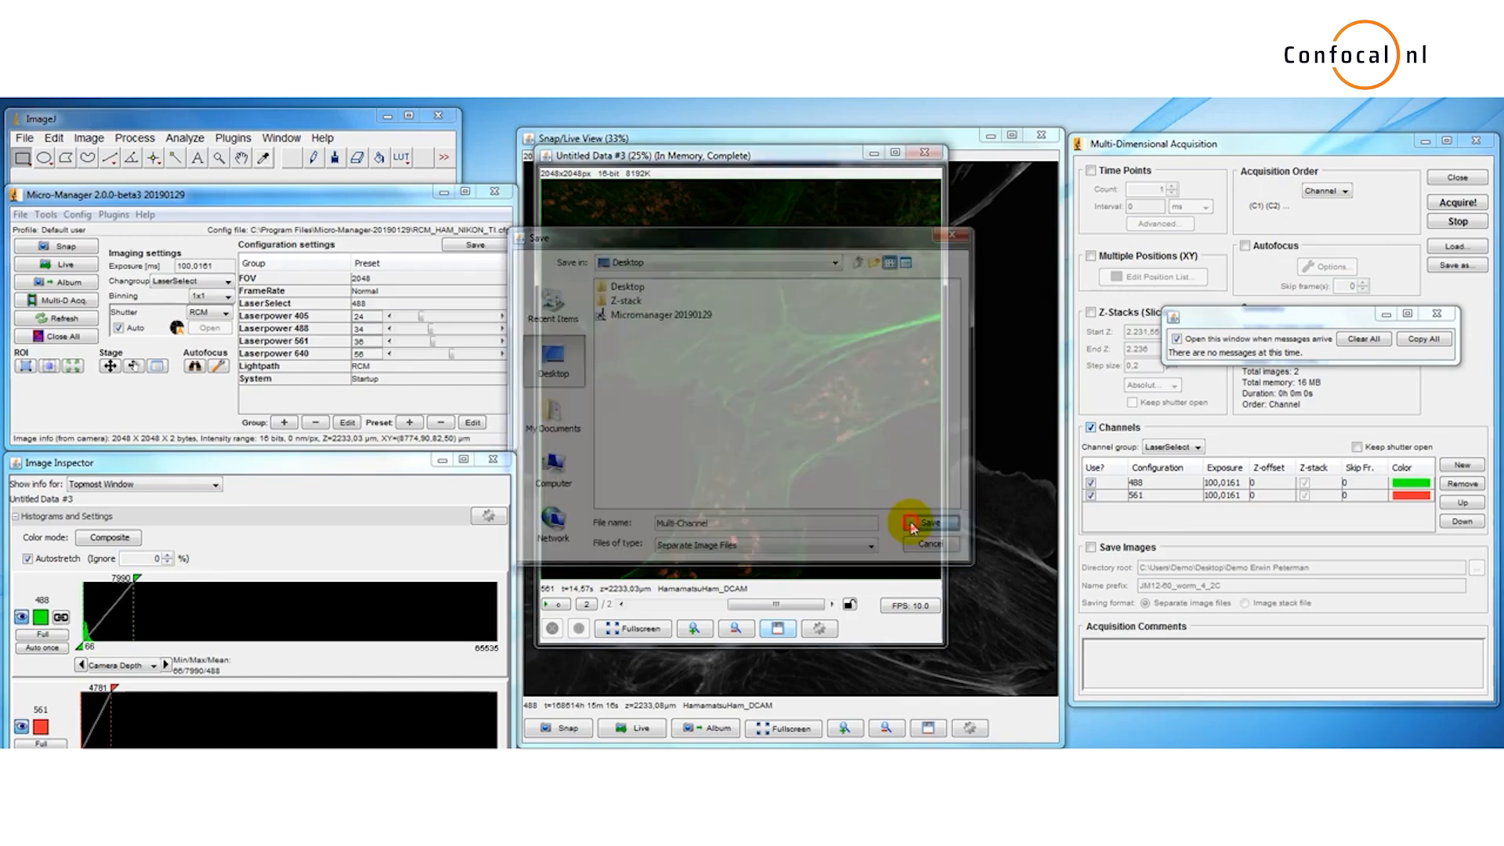